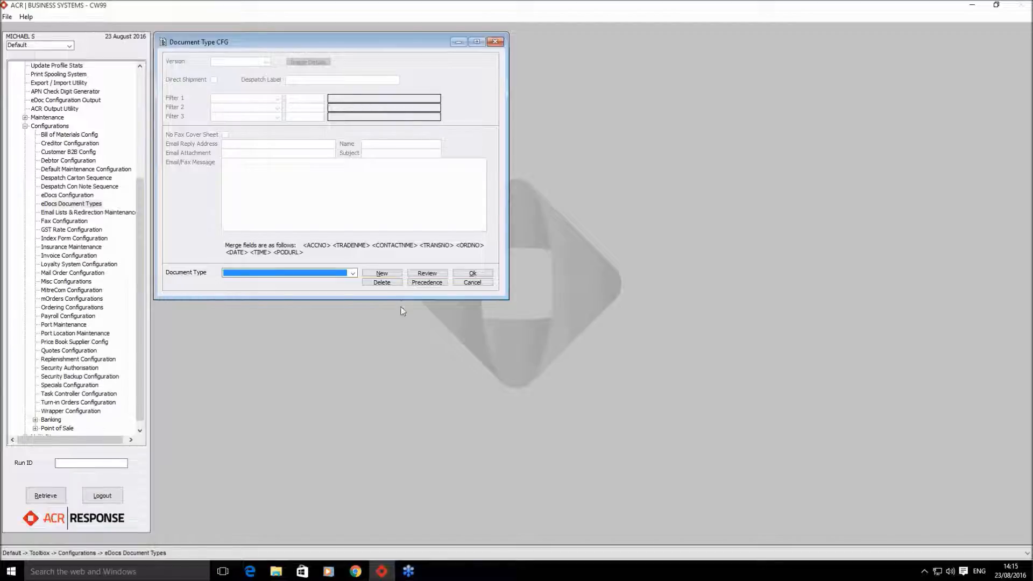
# - Load the Wholesale Invoice - Tax Invoice settings from the Document Type list
pyautogui.click(353, 274)
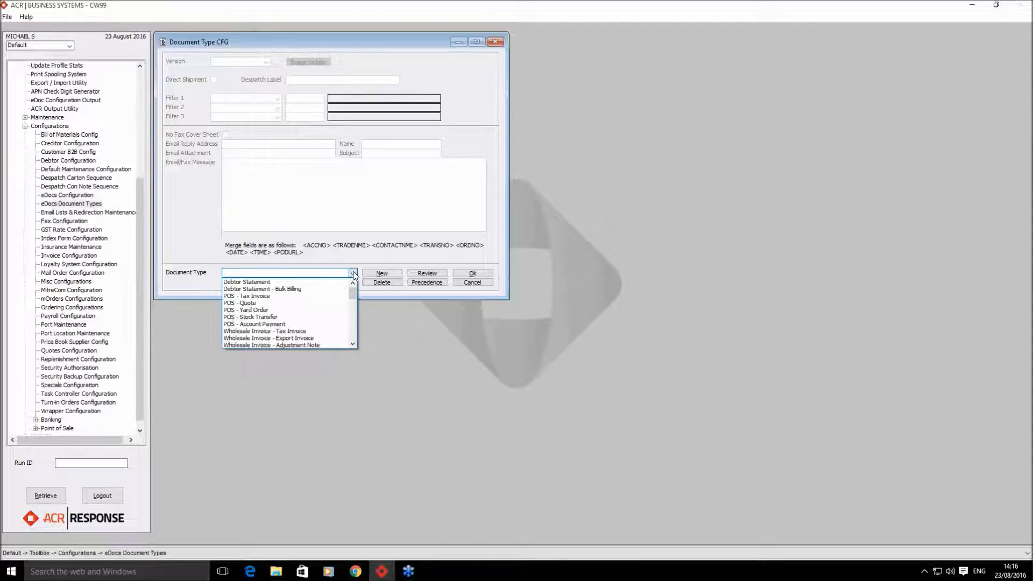
pyautogui.click(295, 331)
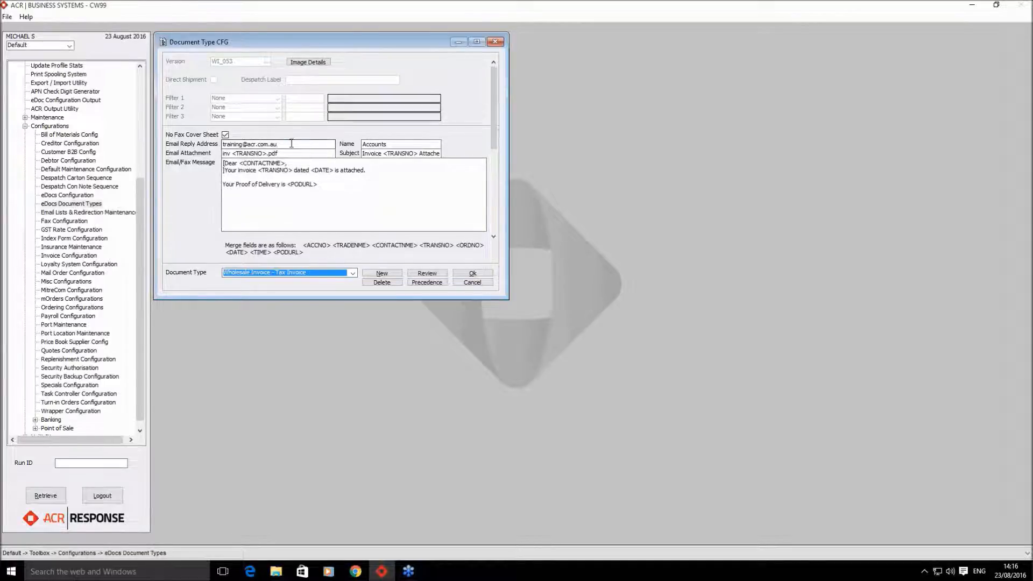
# - Check the Email Reply Address value, then display the full list of document types
pyautogui.click(222, 144)
pyautogui.click(287, 143)
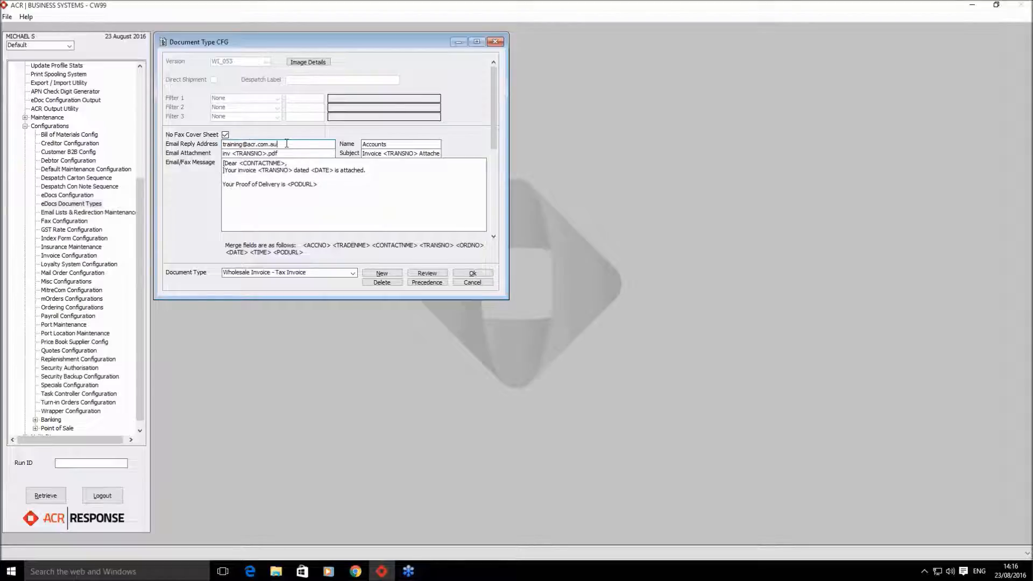
pyautogui.click(353, 273)
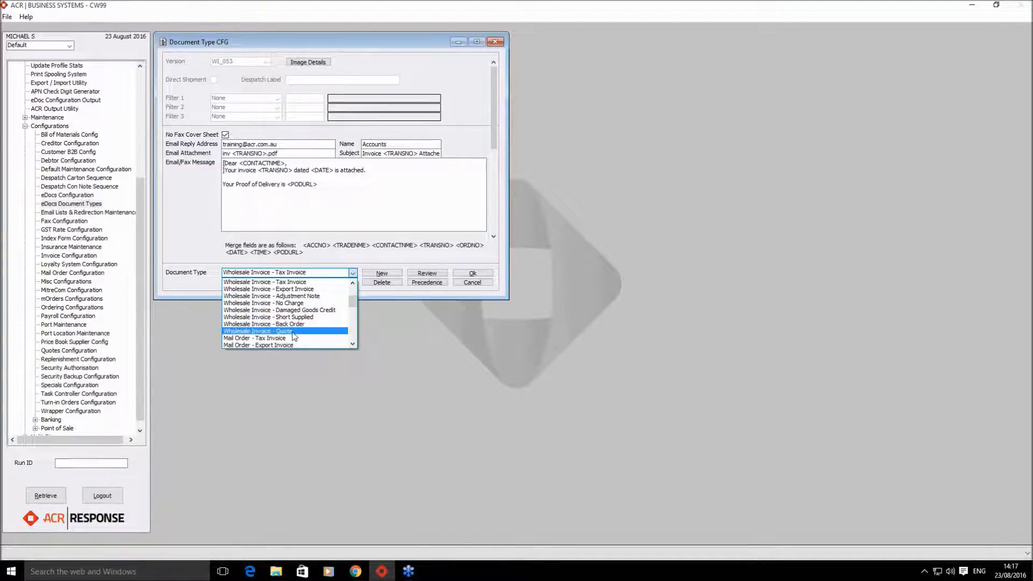
# - Keep Wholesale Invoice - Tax Invoice and review the reply address, subject, message, attachment name and merge-fields note
pyautogui.click(195, 207)
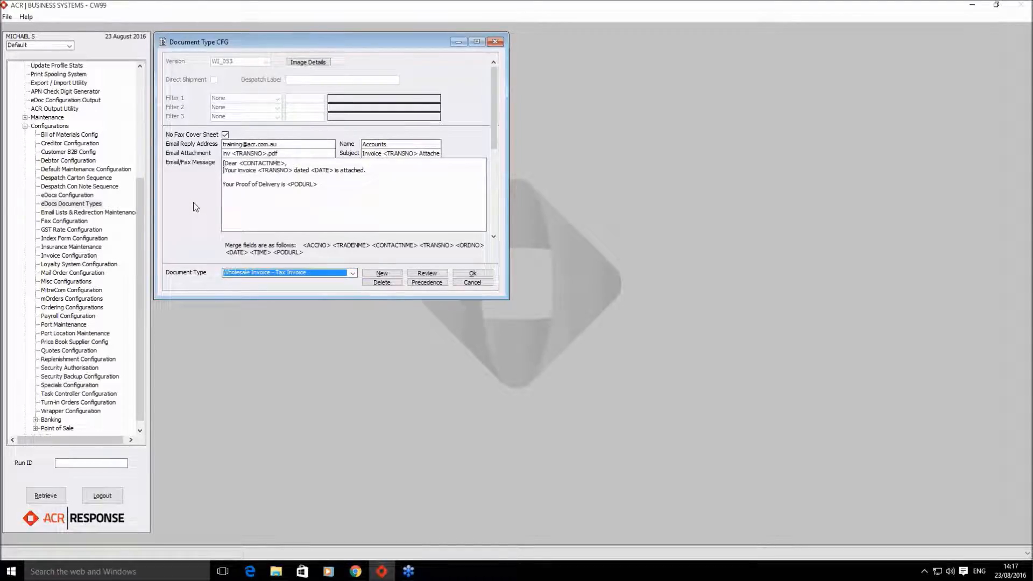
pyautogui.click(299, 144)
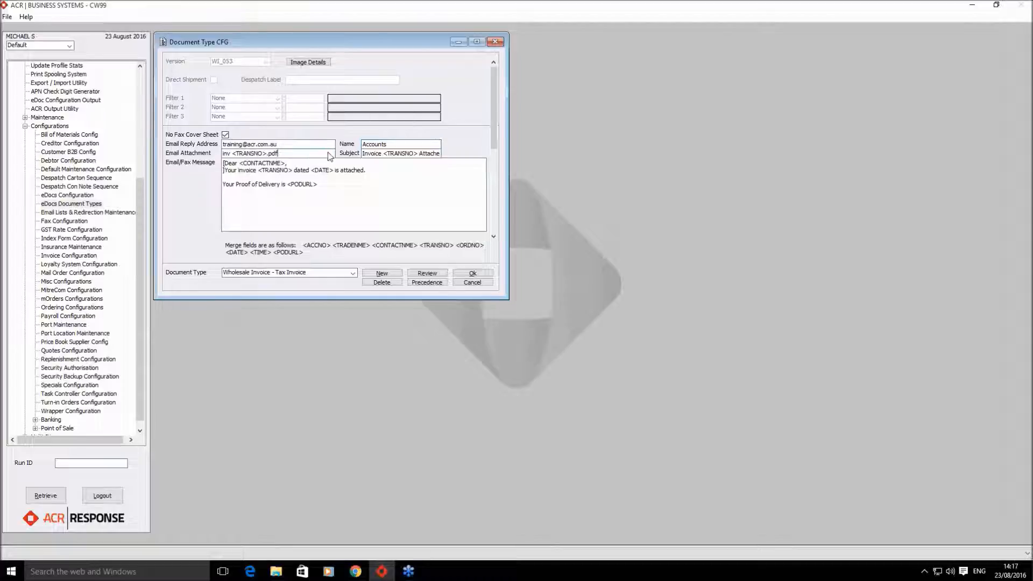
pyautogui.click(368, 152)
pyautogui.click(376, 190)
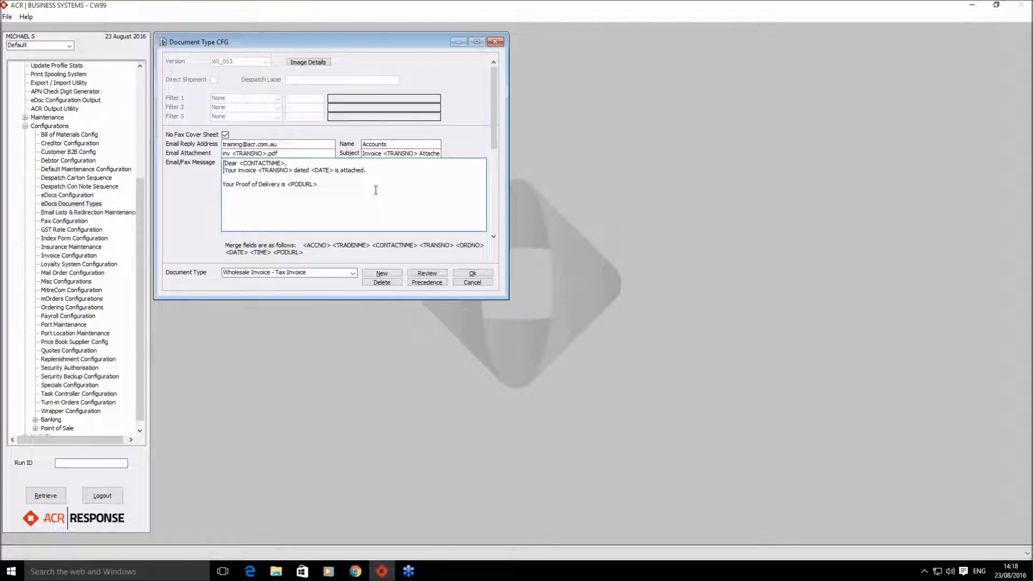
pyautogui.moveTo(278, 154); pyautogui.dragTo(211, 154)
pyautogui.click(285, 152)
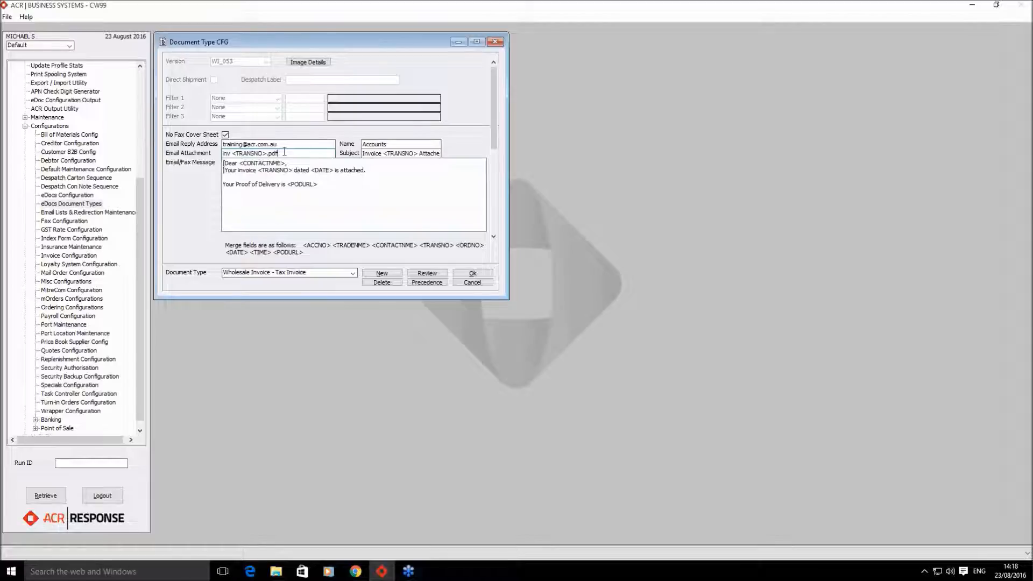
pyautogui.moveTo(310, 257); pyautogui.dragTo(215, 247)
pyautogui.click(307, 255)
# - Rename the email attachment to Invoice.pdf and trim the subject to just Invoice
pyautogui.moveTo(280, 155); pyautogui.dragTo(211, 161)
pyautogui.write('Inv')
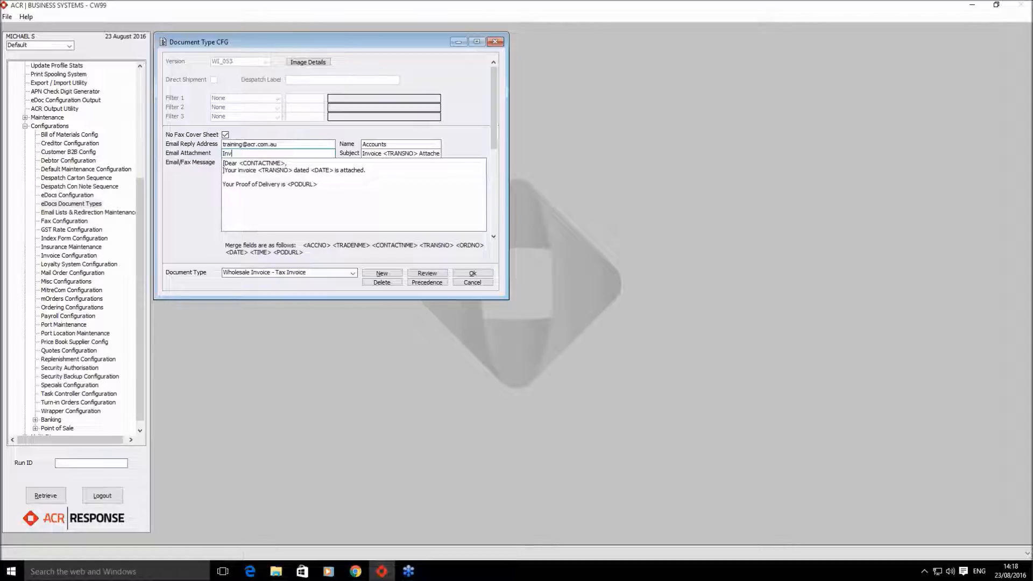
pyautogui.write('oice.pdf')
pyautogui.moveTo(380, 154); pyautogui.dragTo(454, 160)
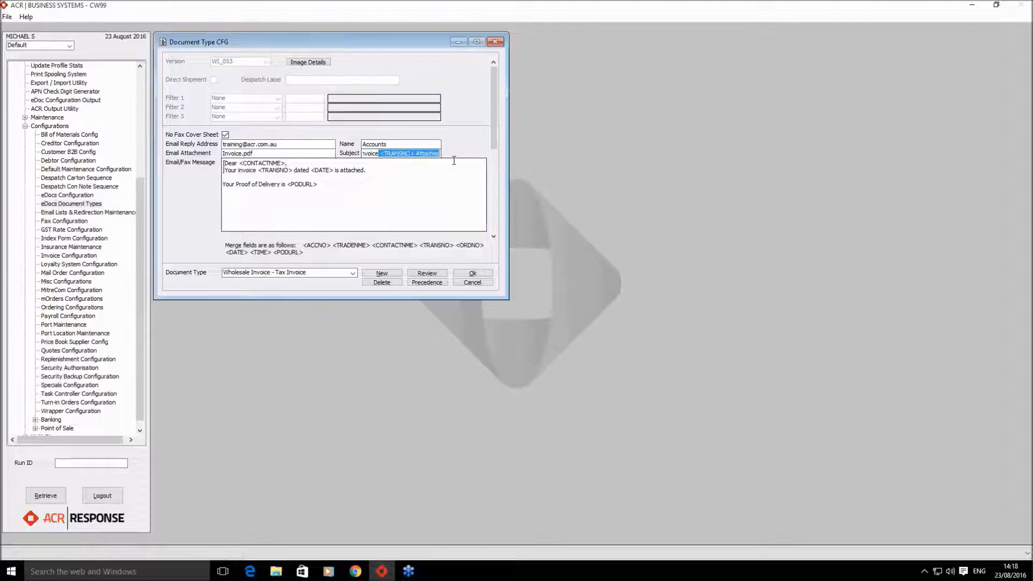
pyautogui.press('BackSpace')
pyautogui.click(363, 187)
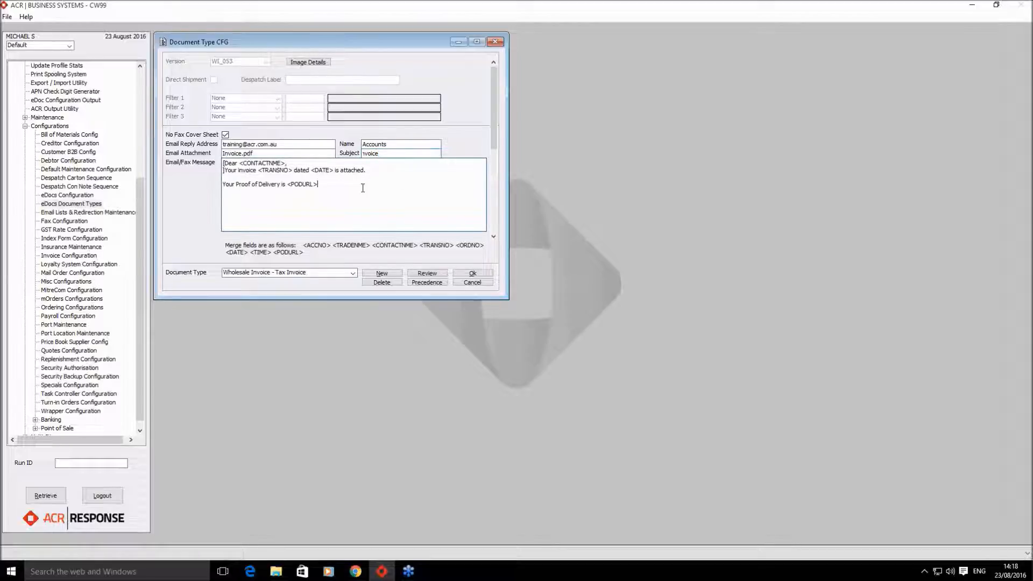
pyautogui.click(412, 155)
pyautogui.press('Left')
pyautogui.press('Left')
pyautogui.press('Left')
pyautogui.press('Left')
pyautogui.press('Left')
pyautogui.press('Left')
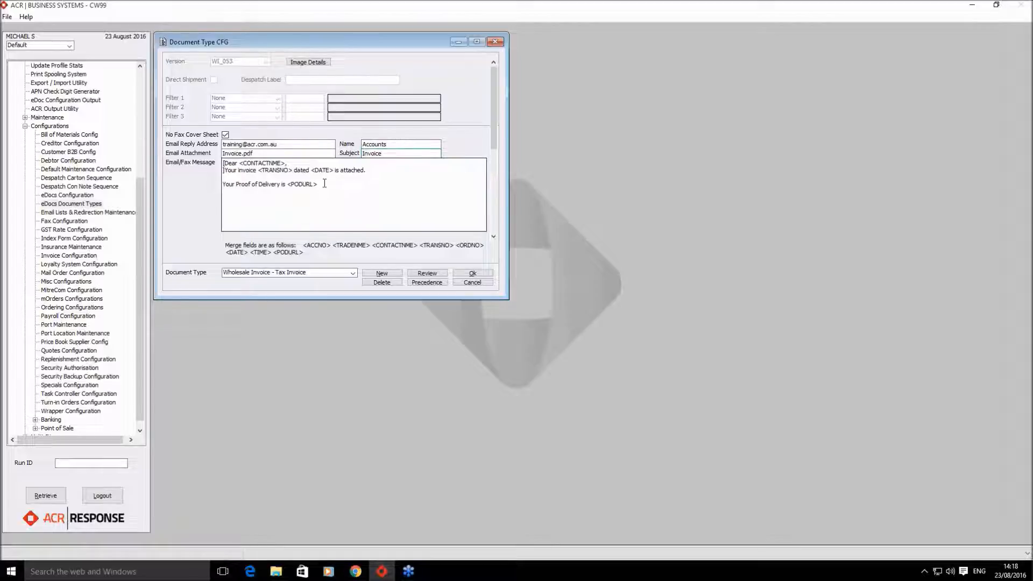
# - Replace the email message with 'Your Invoice Attached', keeping Wholesale Invoice - Tax Invoice selected
pyautogui.moveTo(324, 184); pyautogui.dragTo(191, 158)
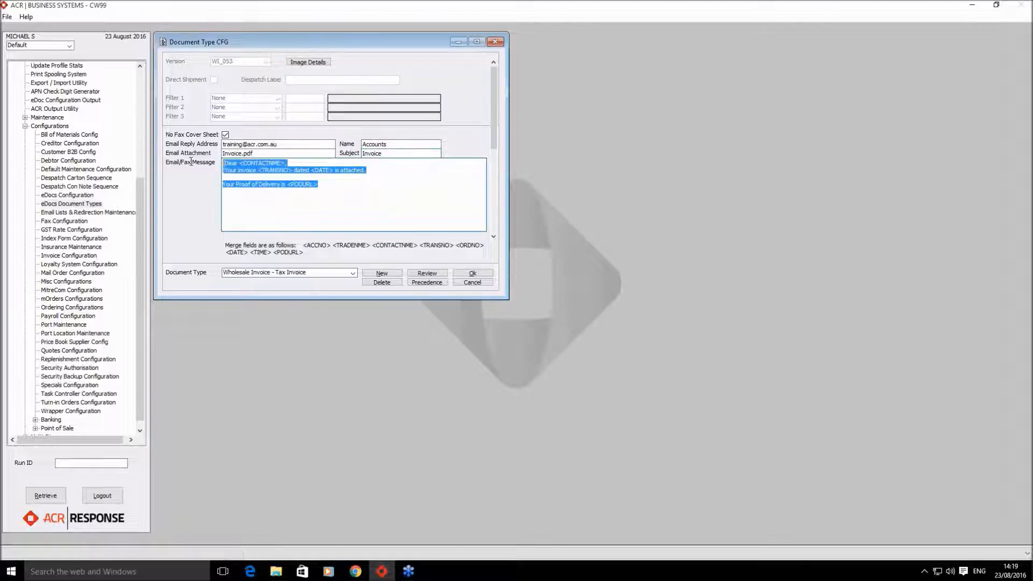
pyautogui.press('BackSpace')
pyautogui.write('Your Invoice')
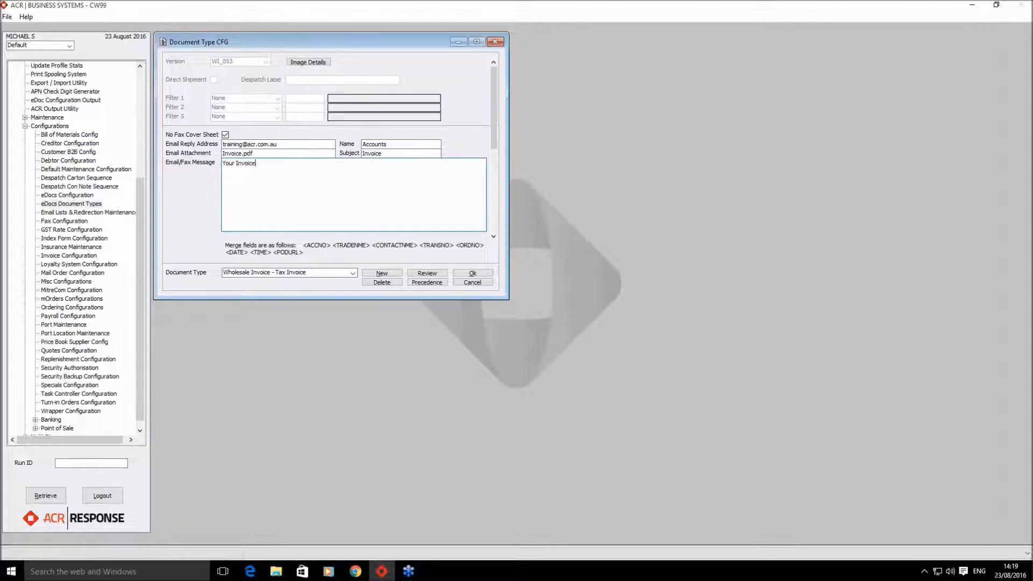
pyautogui.write(' Attached')
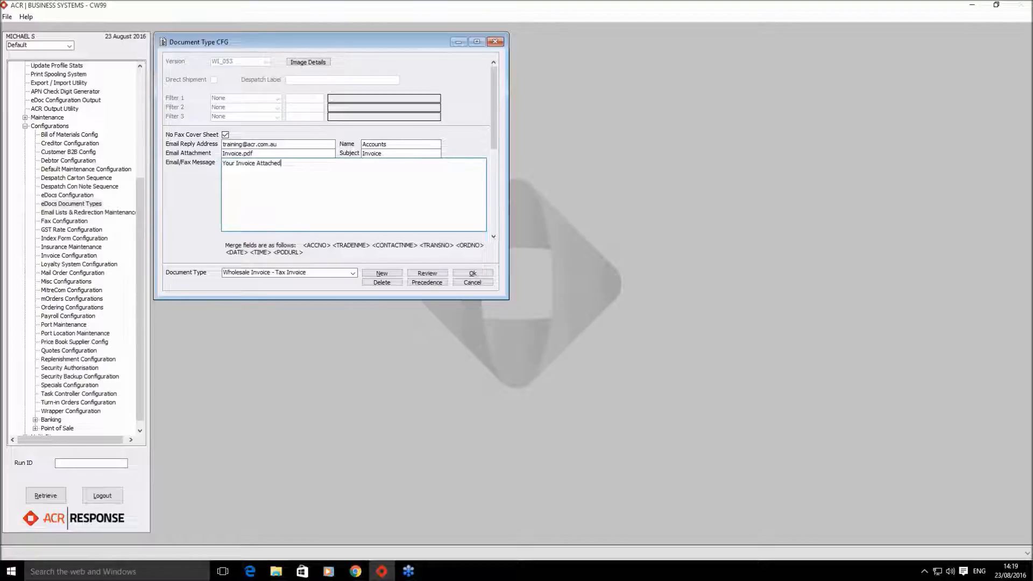
pyautogui.click(318, 272)
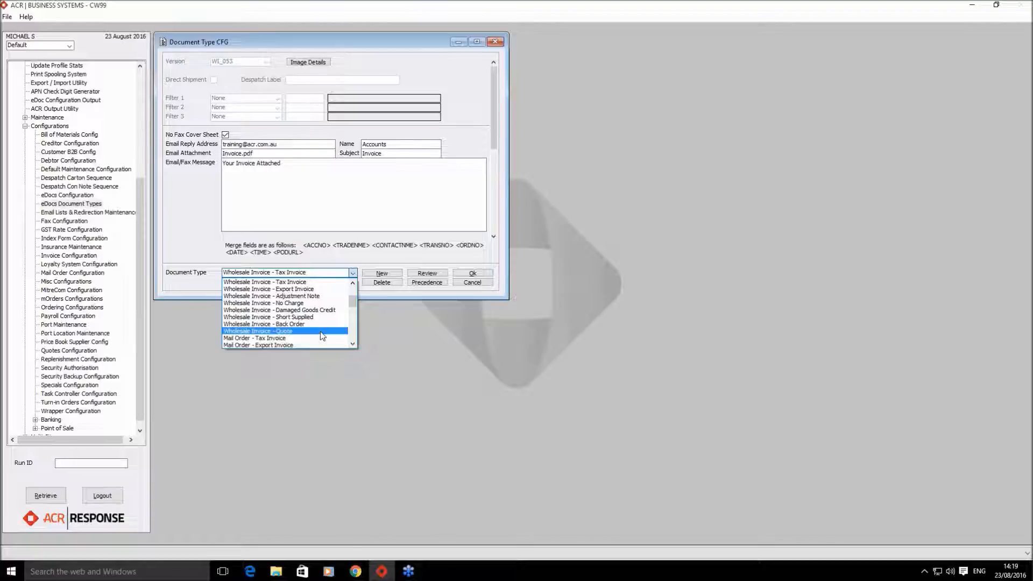
pyautogui.click(309, 207)
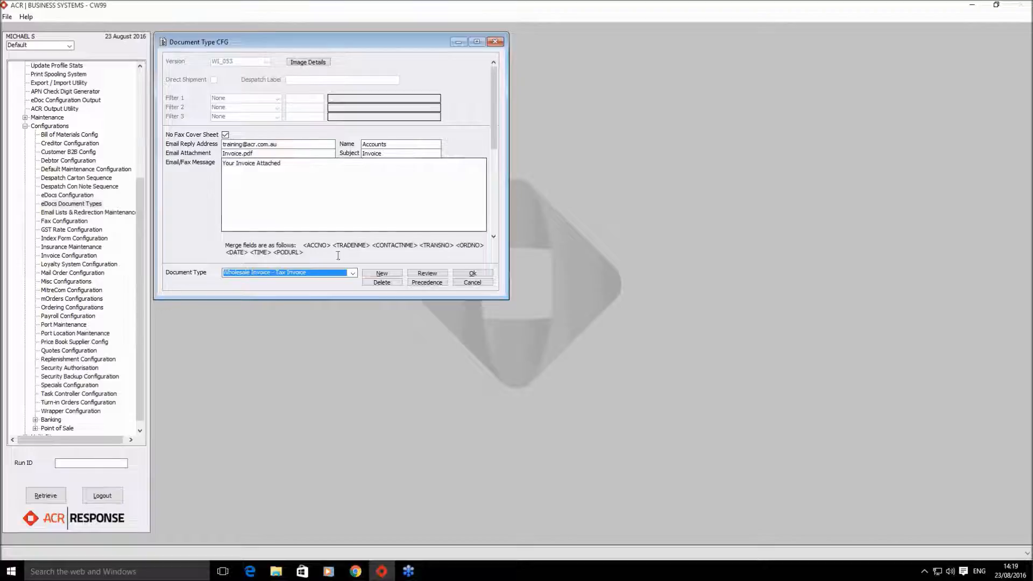
pyautogui.moveTo(332, 246)
pyautogui.mouseDown()
pyautogui.moveTo(300, 245)
pyautogui.moveTo(331, 251)
pyautogui.mouseUp()
pyautogui.click(301, 246)
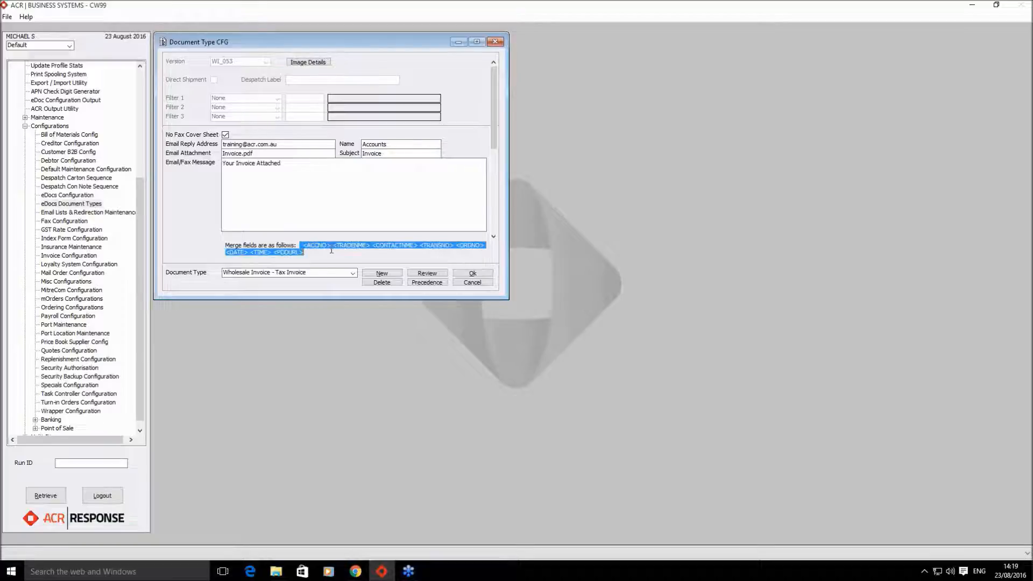
pyautogui.click(332, 251)
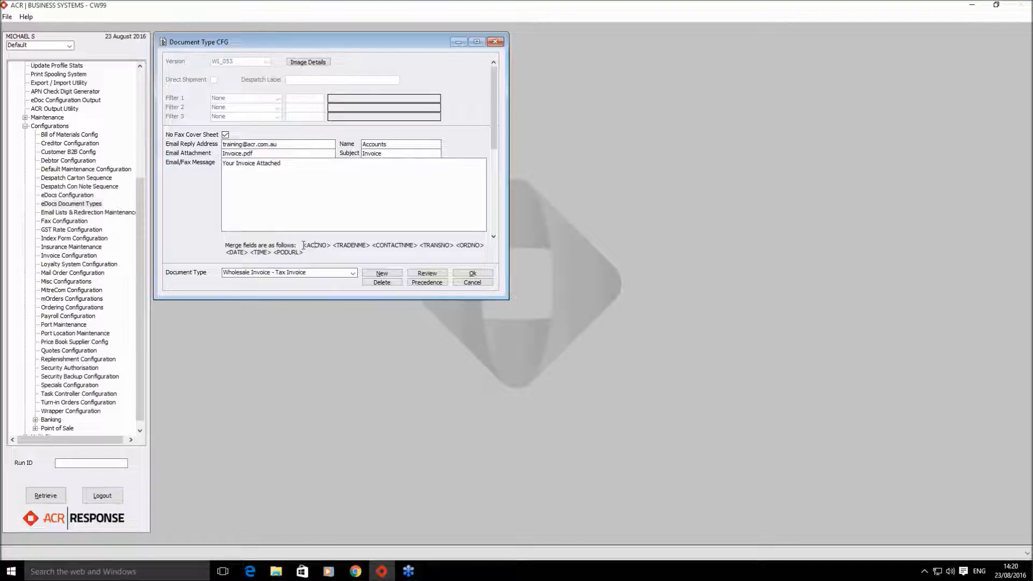
pyautogui.click(304, 245)
pyautogui.moveTo(335, 247); pyautogui.dragTo(417, 245)
pyautogui.click(319, 251)
pyautogui.moveTo(303, 245); pyautogui.dragTo(370, 248)
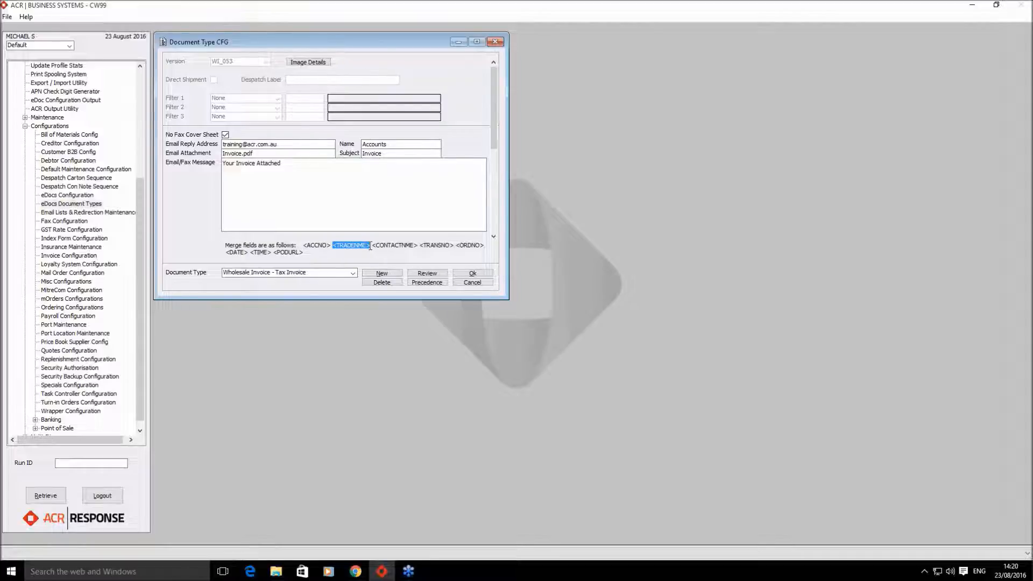
pyautogui.moveTo(372, 246); pyautogui.dragTo(419, 246)
pyautogui.click(421, 246)
pyautogui.moveTo(422, 246); pyautogui.dragTo(453, 248)
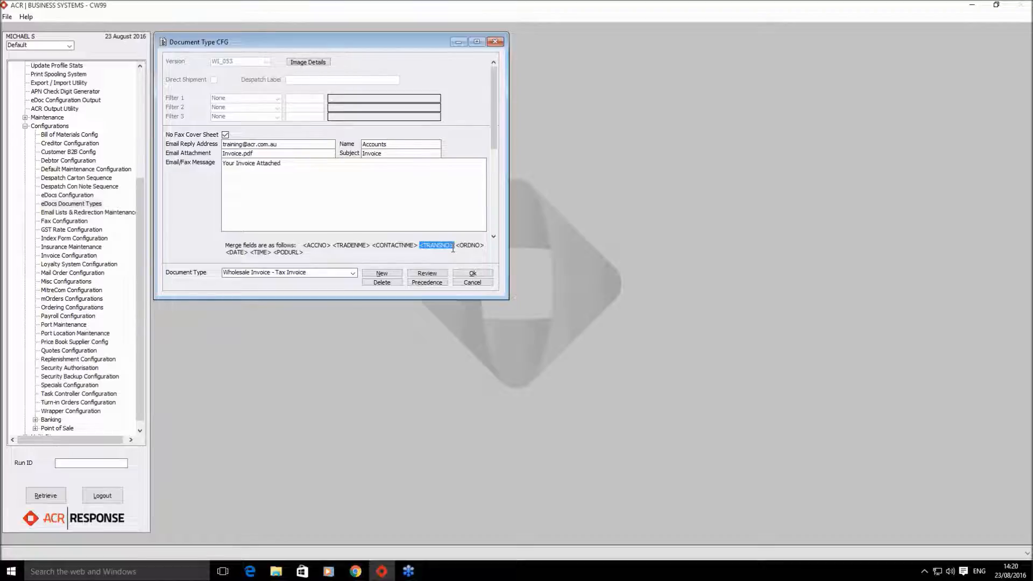
pyautogui.click(461, 245)
pyautogui.moveTo(458, 248); pyautogui.dragTo(485, 247)
pyautogui.click(227, 252)
pyautogui.moveTo(227, 252); pyautogui.dragTo(249, 252)
pyautogui.click(262, 254)
pyautogui.moveTo(252, 252); pyautogui.dragTo(303, 257)
pyautogui.click(273, 253)
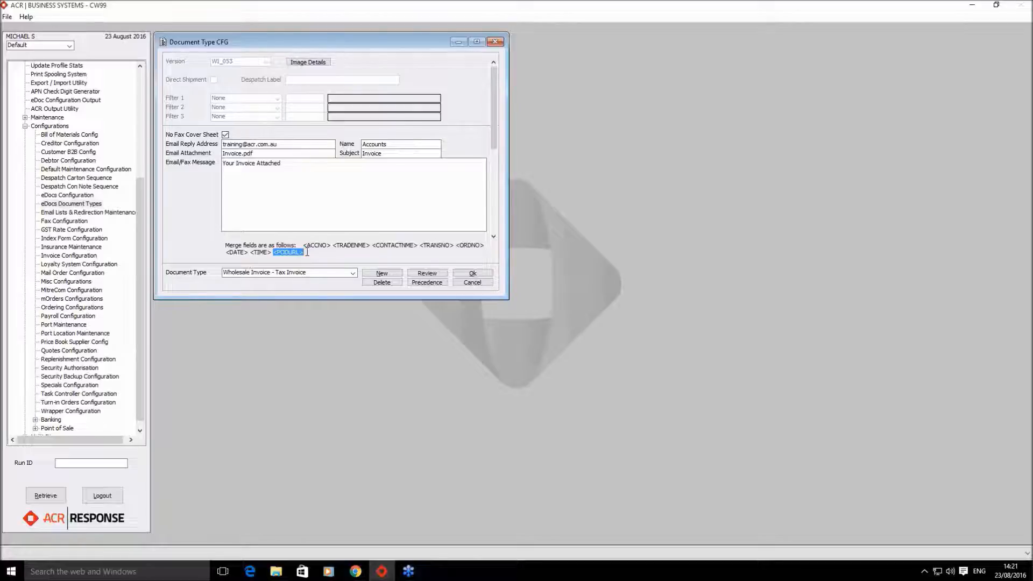
# - Set the attachment to Inv <TRANSNO>.pdf and the subject to Invoice <TRANSNO> using the merge field
pyautogui.click(251, 154)
pyautogui.press('BackSpace')
pyautogui.press('BackSpace')
pyautogui.press('BackSpace')
pyautogui.write('<TRA')
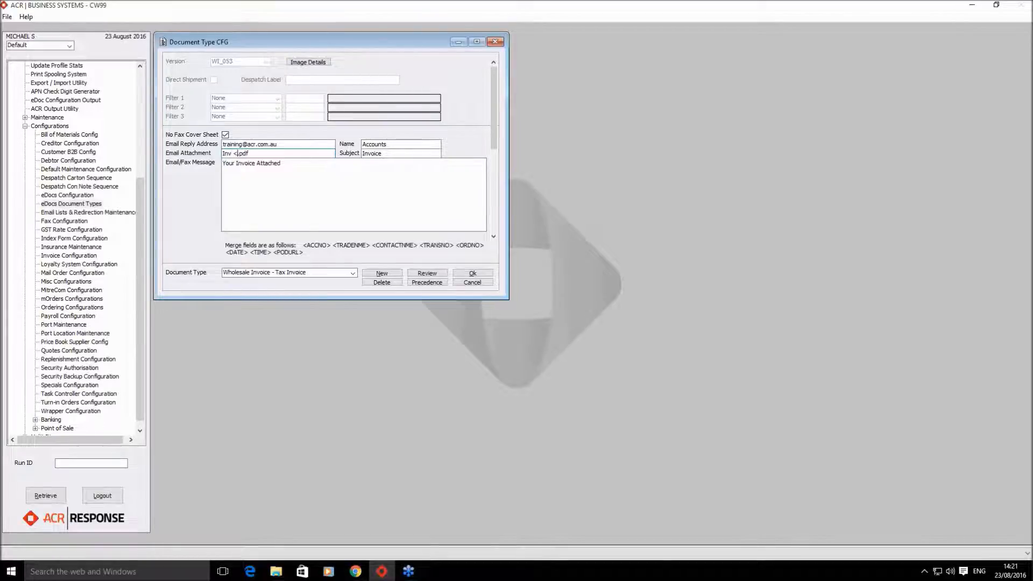
pyautogui.write('NSNO>')
pyautogui.moveTo(420, 245); pyautogui.dragTo(455, 248)
pyautogui.hotkey('ctrl', 'c')
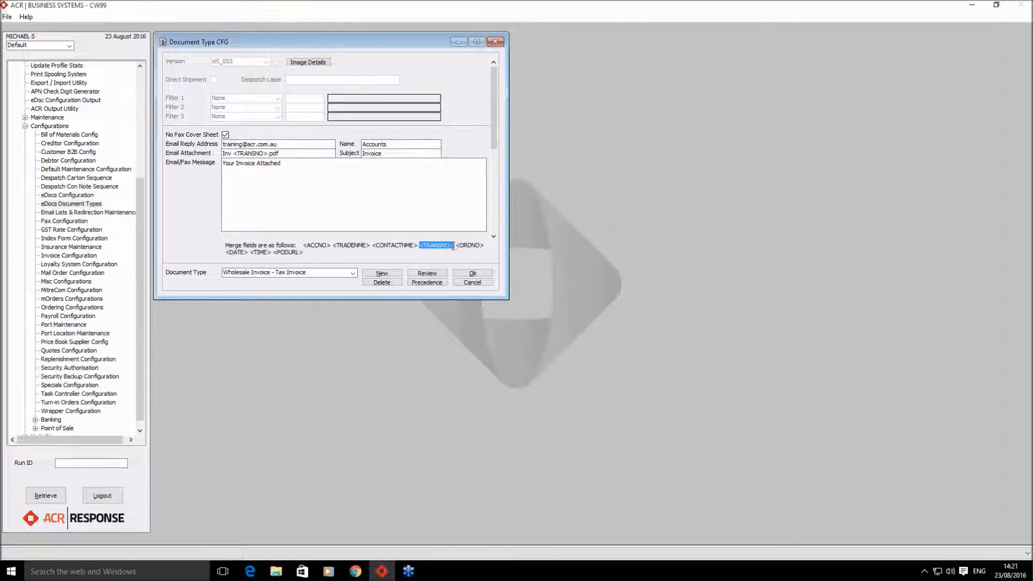
pyautogui.moveTo(234, 154); pyautogui.dragTo(267, 156)
pyautogui.hotkey('ctrl', 'v')
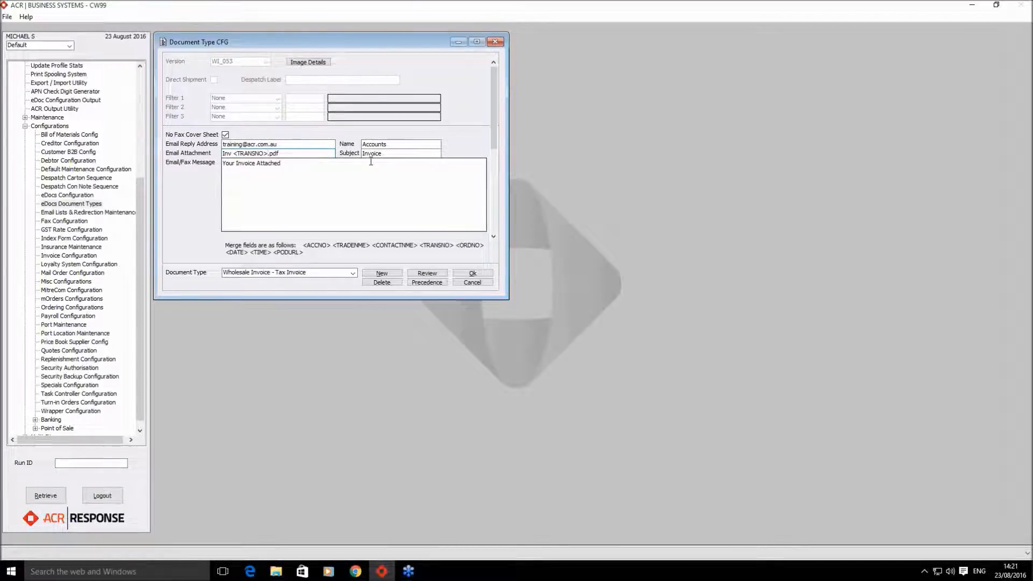
pyautogui.click(409, 153)
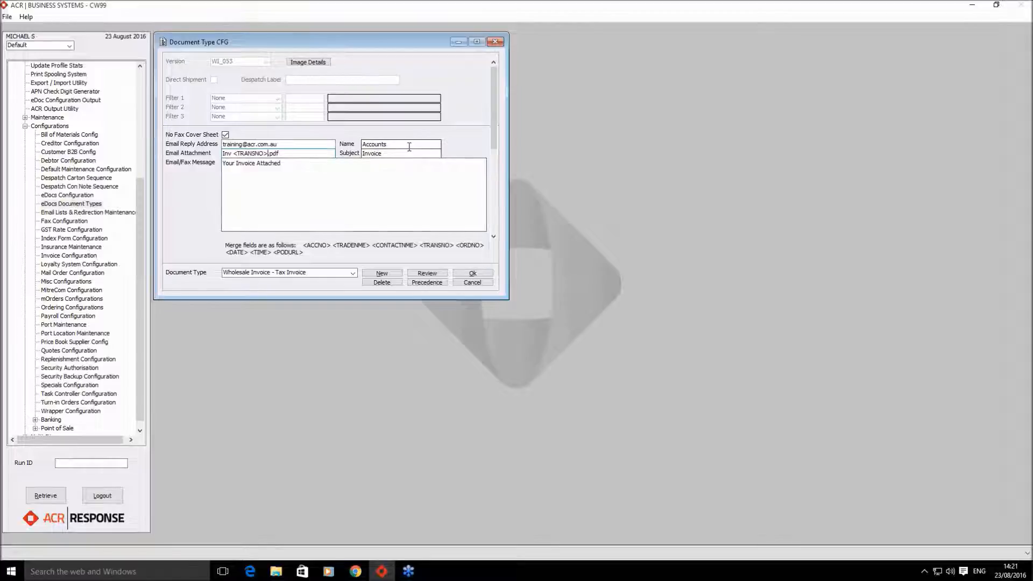
pyautogui.hotkey('ctrl', 'v')
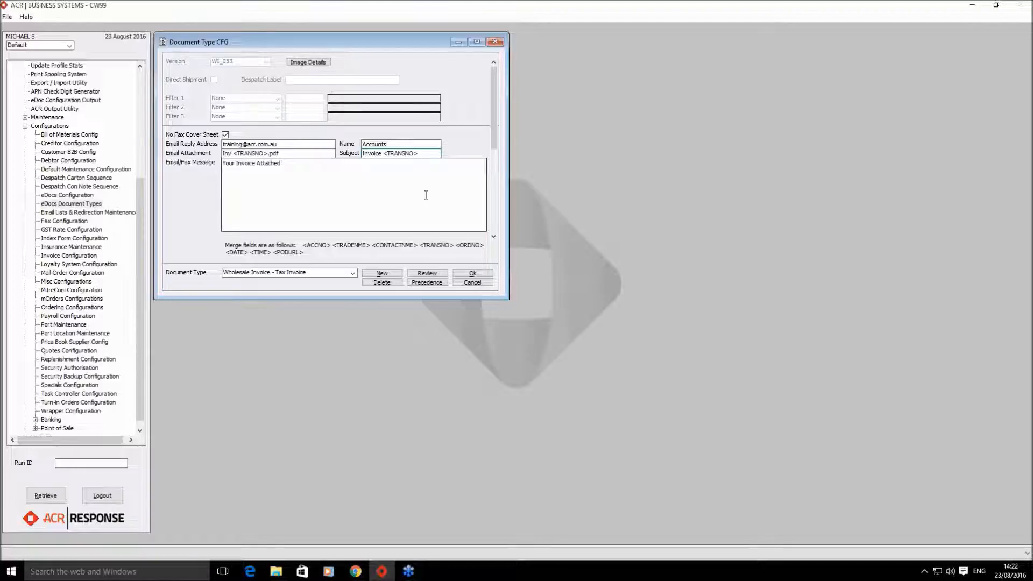
# - Edit the message to read 'Your Invoice <TRANSNO> dated <DATE> is attached' with pasted merge fields
pyautogui.click(257, 165)
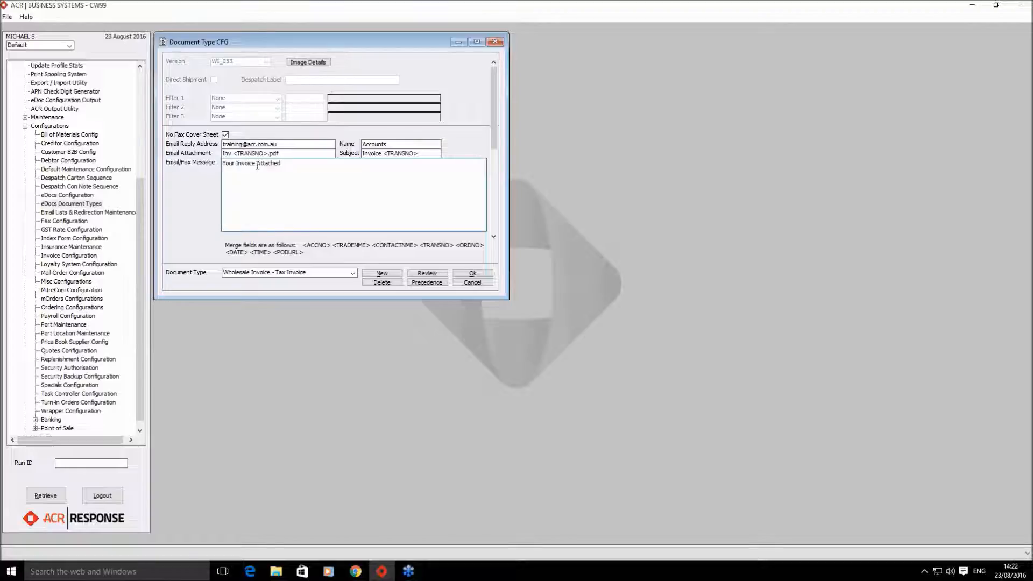
pyautogui.hotkey('ctrl', 'v')
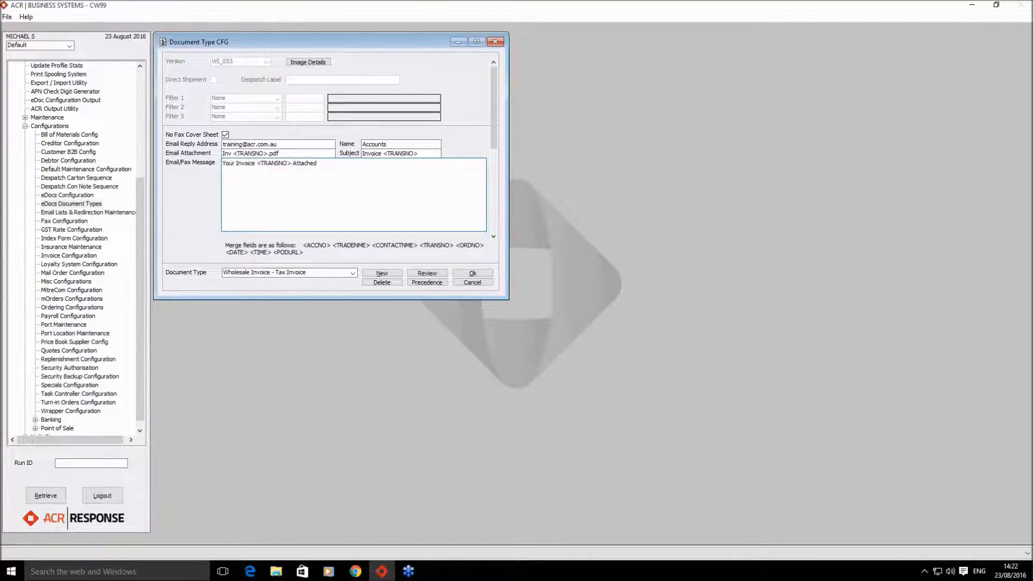
pyautogui.write('dates')
pyautogui.press('BackSpace')
pyautogui.write('d')
pyautogui.moveTo(225, 252); pyautogui.dragTo(246, 253)
pyautogui.hotkey('ctrl', 'c')
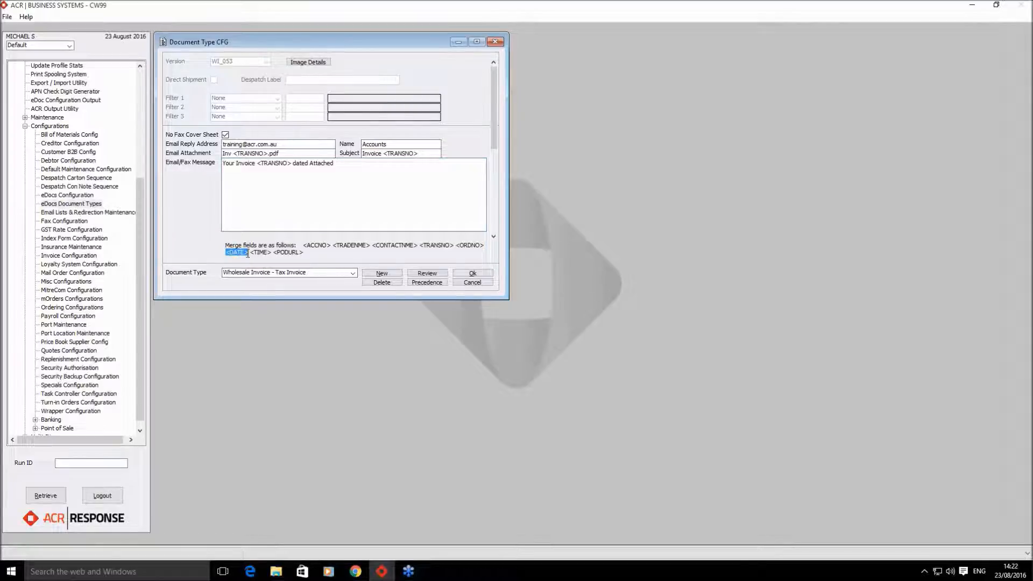
pyautogui.click(308, 164)
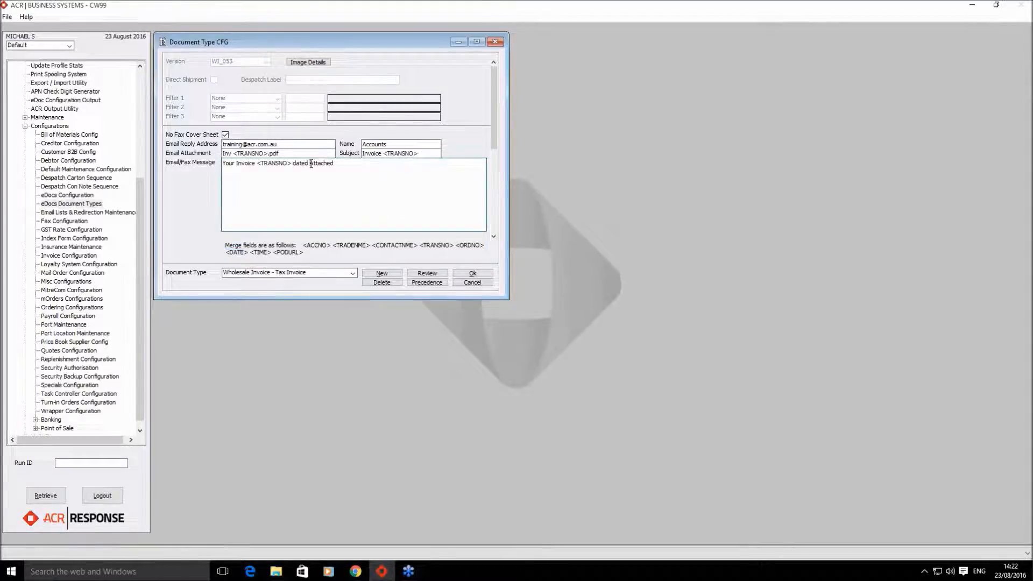
pyautogui.hotkey('ctrl', 'v')
pyautogui.write('is a')
pyautogui.press('Delete')
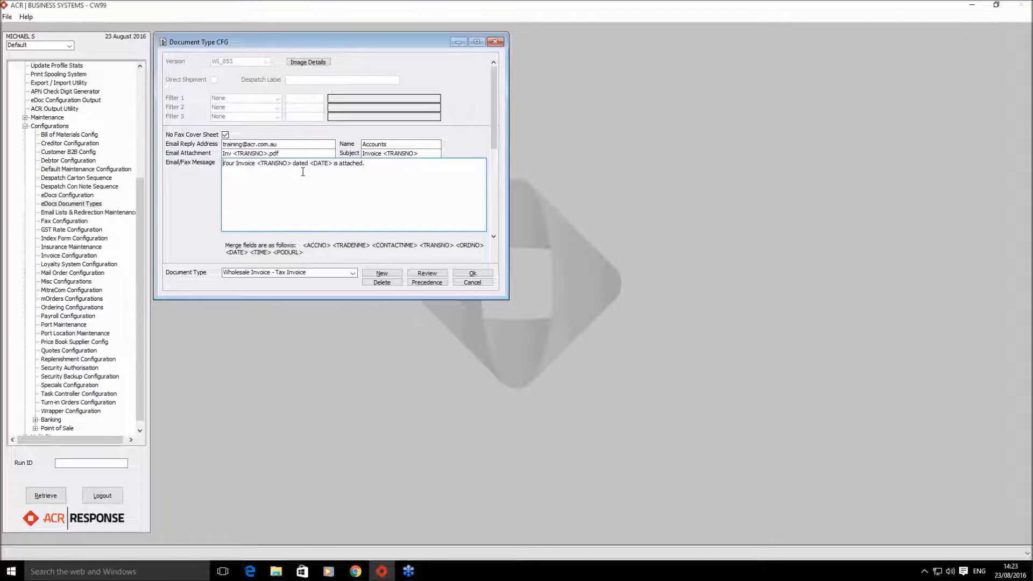
# - Add a first-line greeting 'Hello <CONTACTNME>,' to the email message
pyautogui.press('Return')
pyautogui.press('Up')
pyautogui.write('Hello')
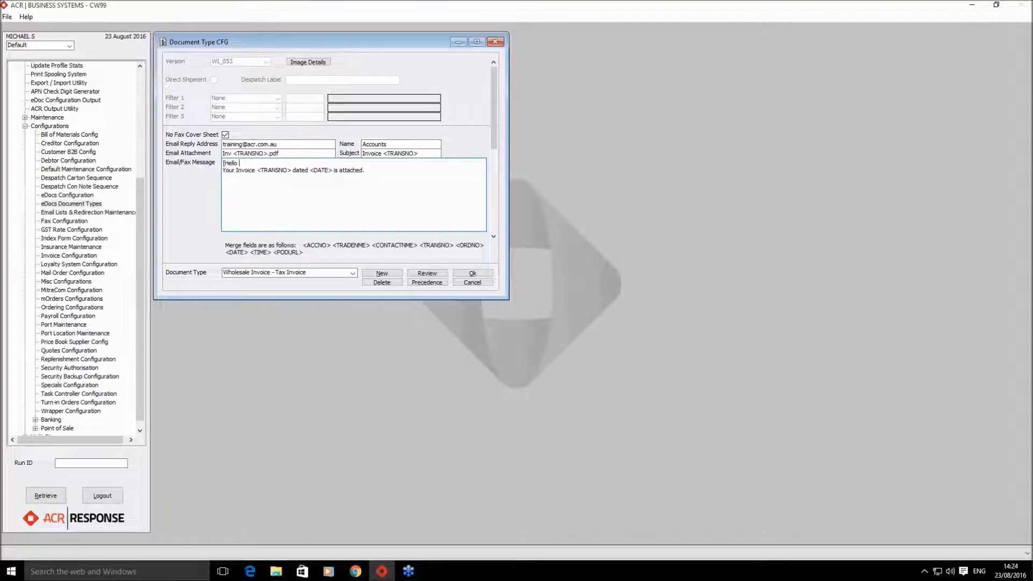
pyautogui.moveTo(372, 244); pyautogui.dragTo(418, 249)
pyautogui.hotkey('ctrl', 'c')
pyautogui.click(267, 163)
pyautogui.hotkey('ctrl', 'v')
pyautogui.write(',')
pyautogui.press('Return')
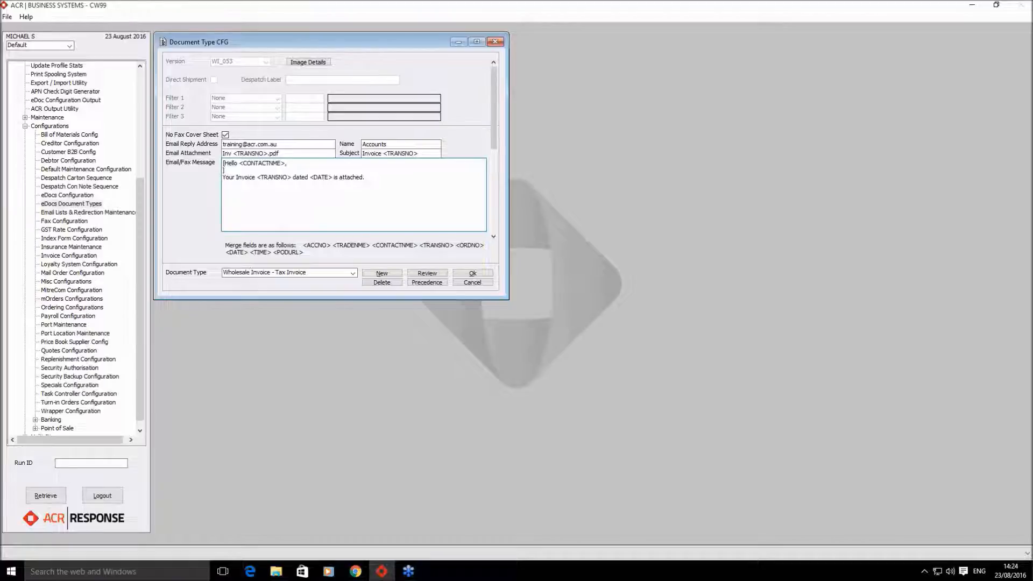
pyautogui.press('Delete')
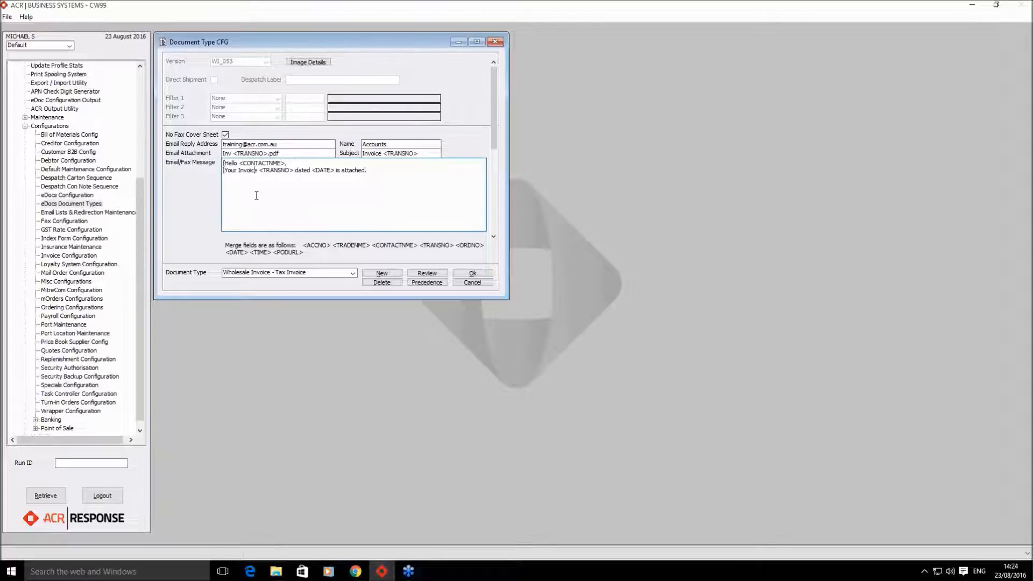
# - Append the line 'Your Proof of Delivery is <PODURL>' after the invoice sentence
pyautogui.click(374, 175)
pyautogui.press('BackSpace')
pyautogui.press('Return')
pyautogui.press('Return')
pyautogui.write('Your Proof of Delivery')
pyautogui.moveTo(273, 252); pyautogui.dragTo(304, 256)
pyautogui.click(302, 183)
pyautogui.hotkey('ctrl', 'v')
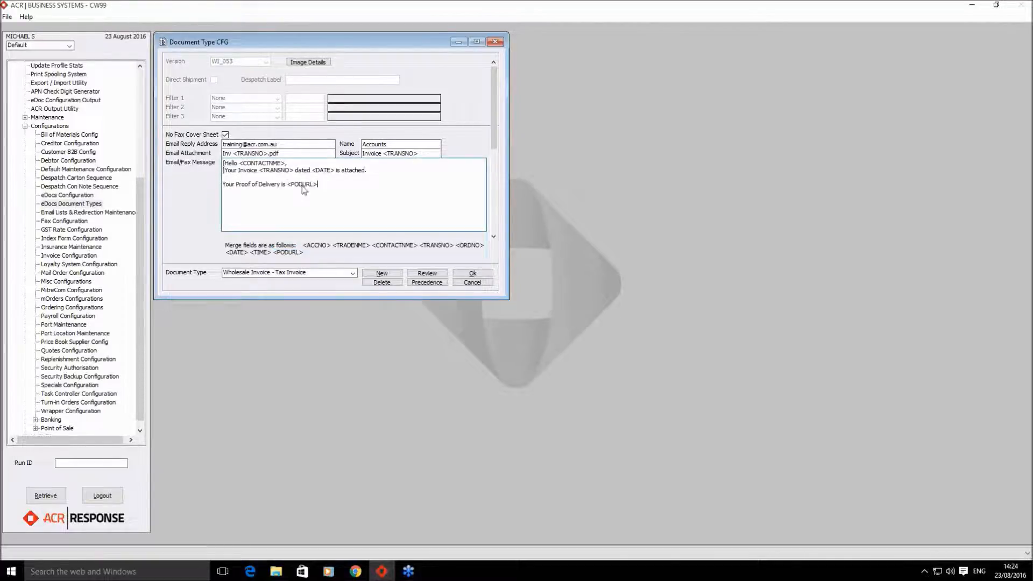
# - Save the Tax Invoice email settings, then reopen Wholesale Invoice - Tax Invoice in eDocs Document Types to verify
pyautogui.click(473, 274)
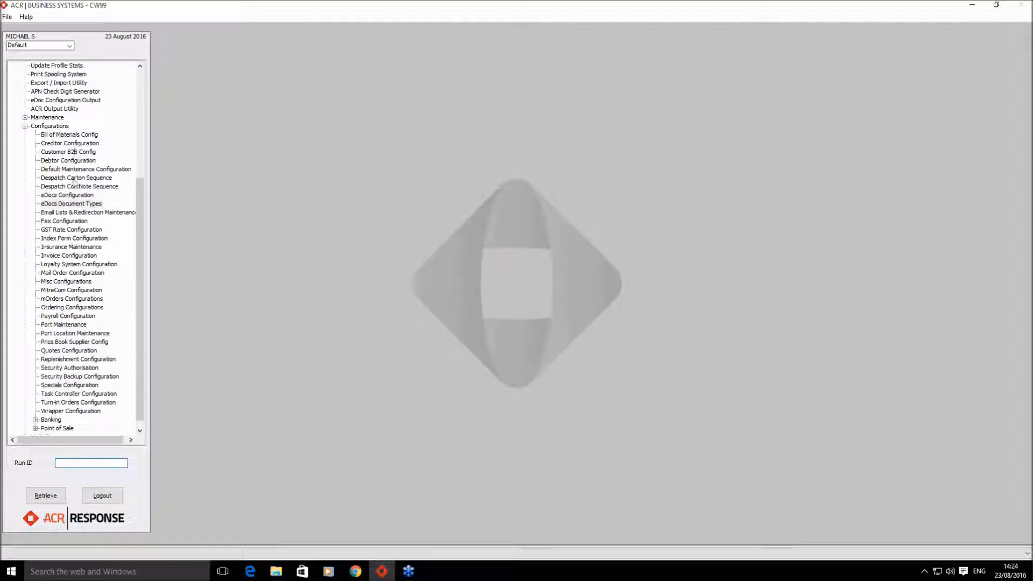
pyautogui.doubleClick(71, 204)
pyautogui.click(353, 275)
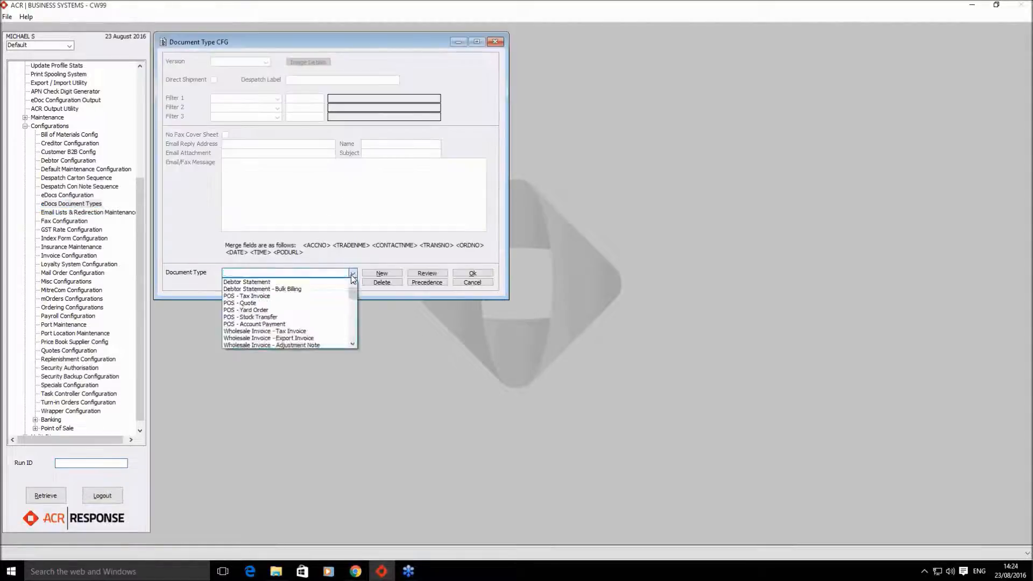
pyautogui.click(312, 332)
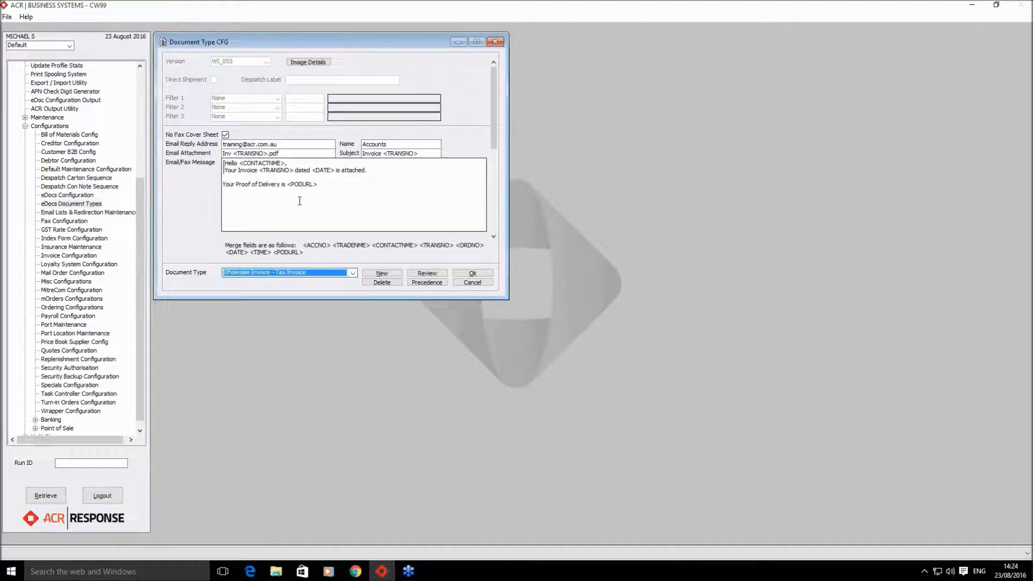
pyautogui.click(320, 185)
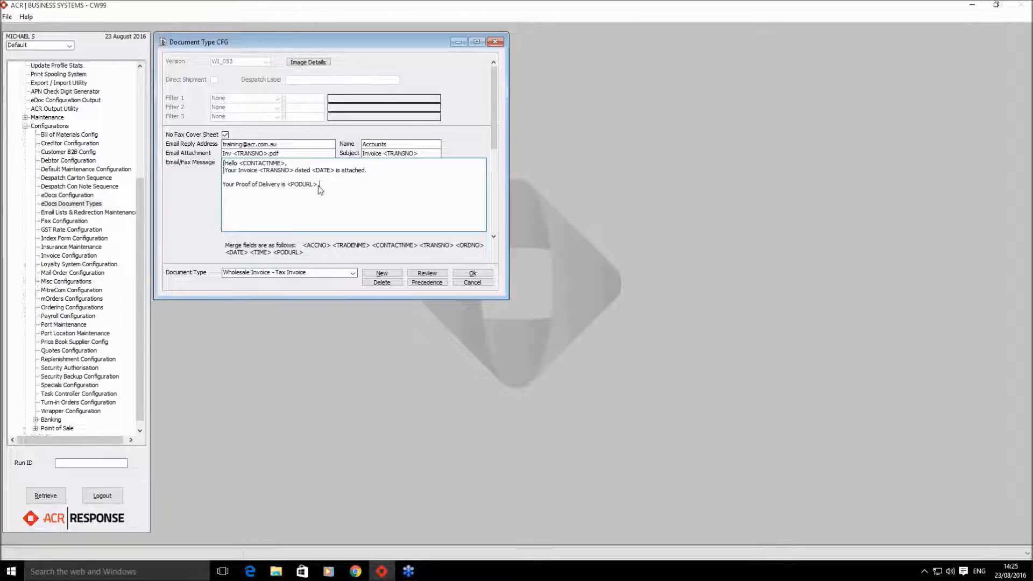
pyautogui.click(353, 273)
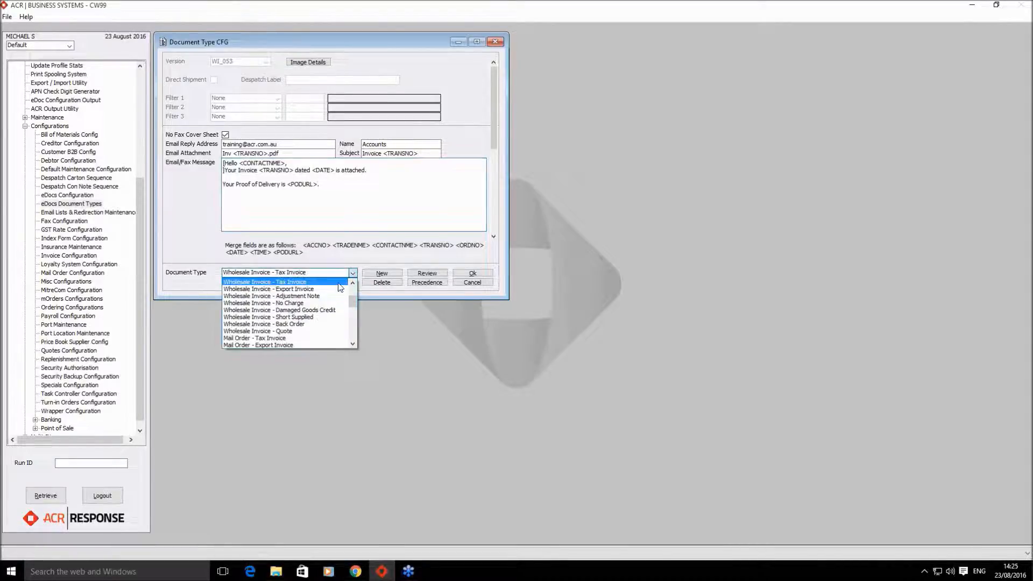
pyautogui.click(299, 332)
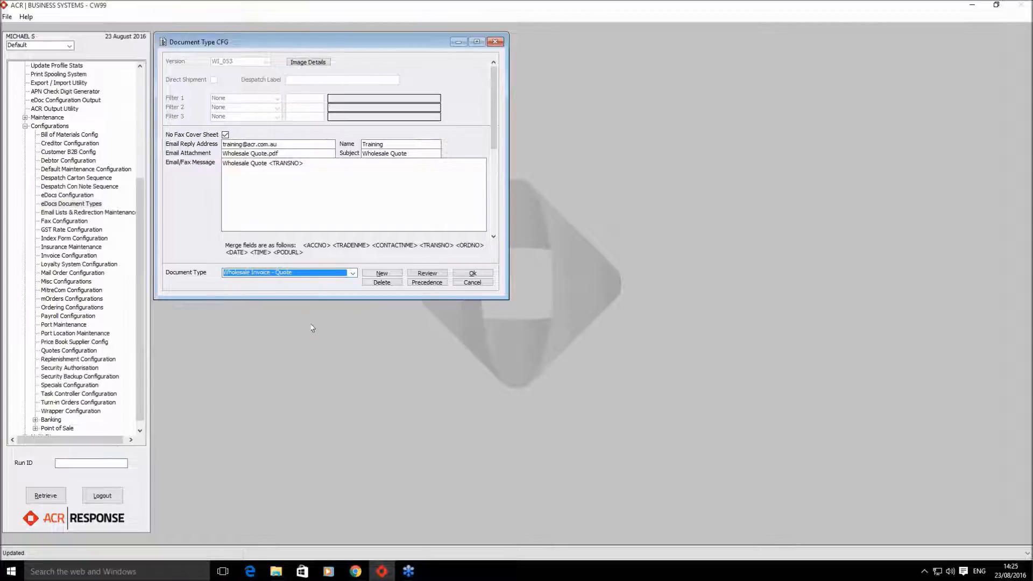
pyautogui.click(352, 274)
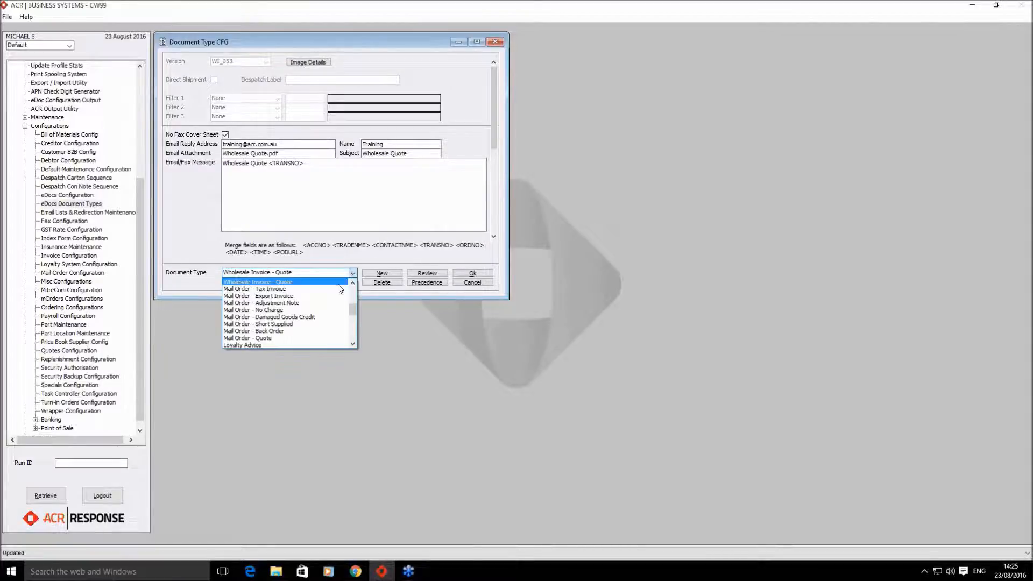
pyautogui.scroll(1, 323, 298)
pyautogui.scroll(3, 326, 302)
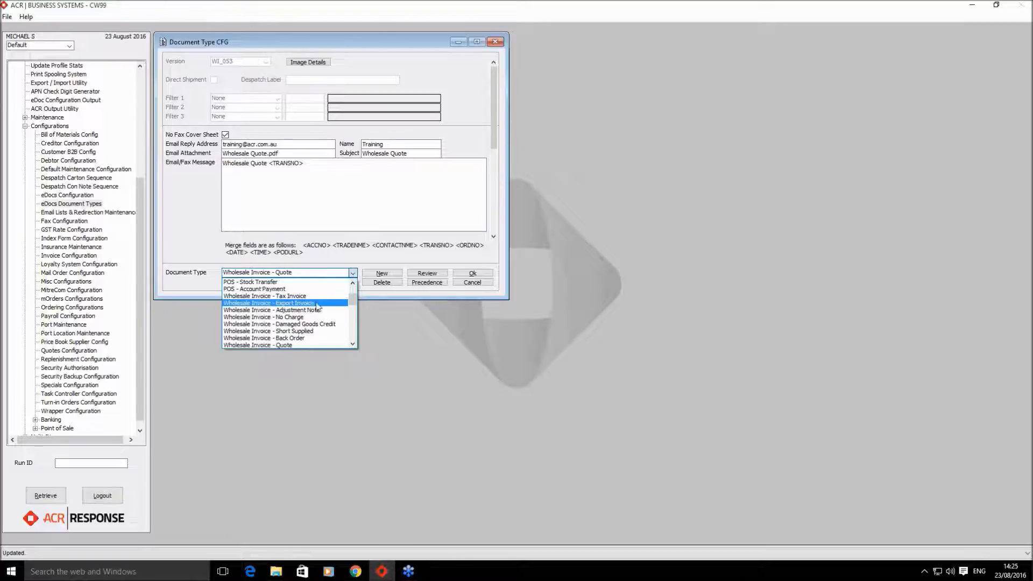
pyautogui.click(310, 296)
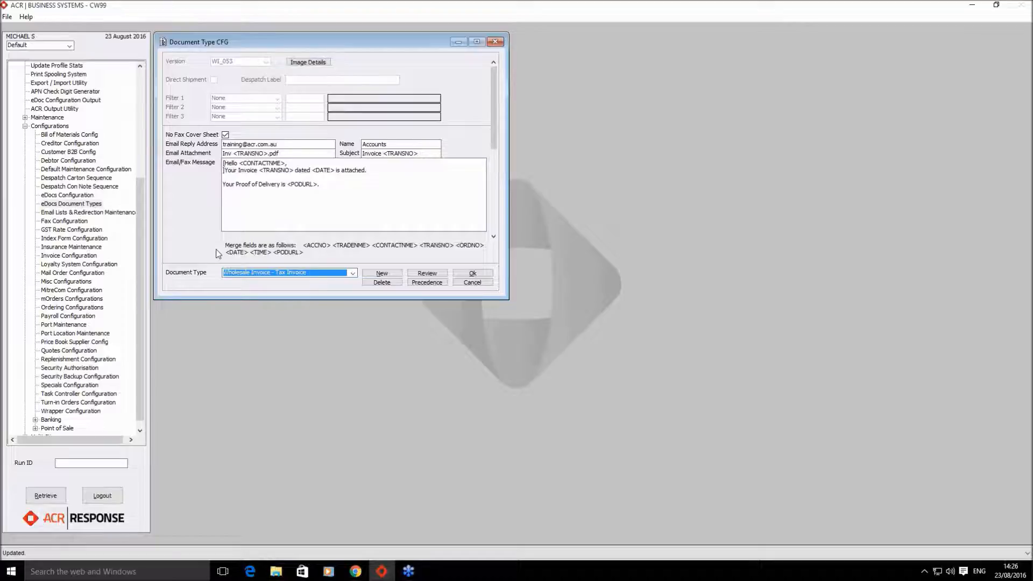
# - Move to version WI_052, the CALTEX promo group 20 record of the tax invoice
pyautogui.click(493, 237)
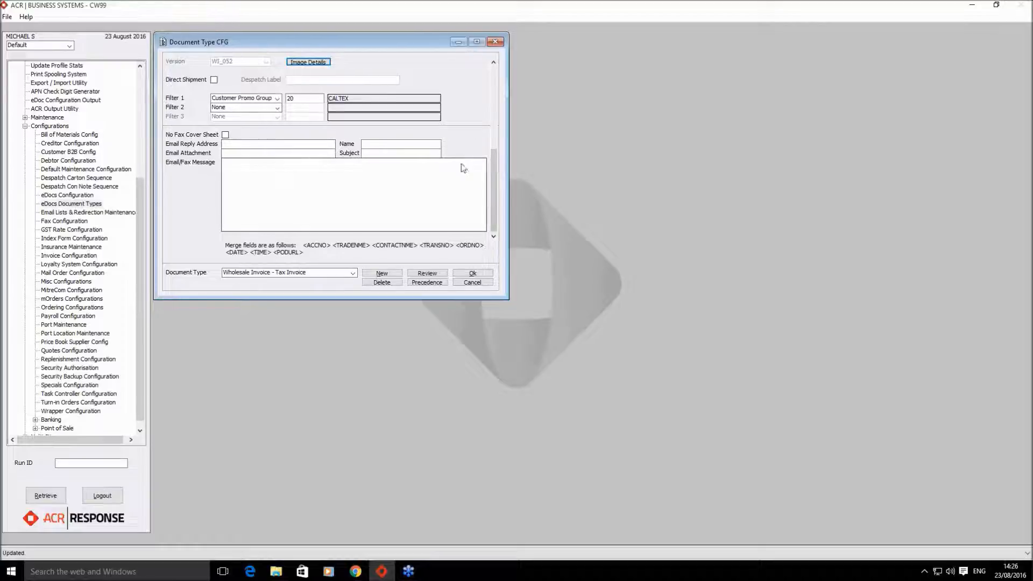
pyautogui.moveTo(494, 215); pyautogui.dragTo(494, 130)
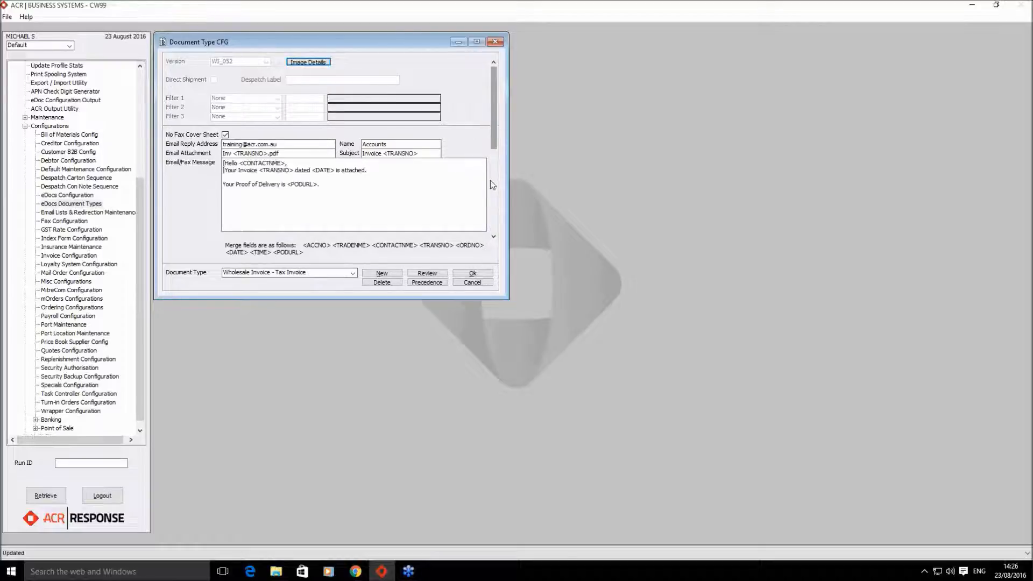
pyautogui.click(493, 236)
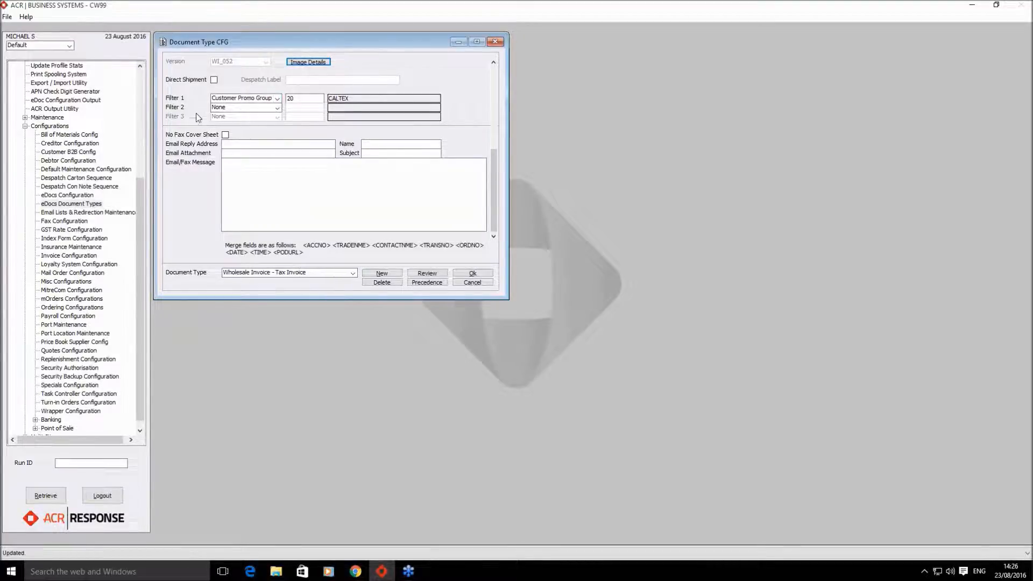
pyautogui.click(215, 108)
pyautogui.click(218, 115)
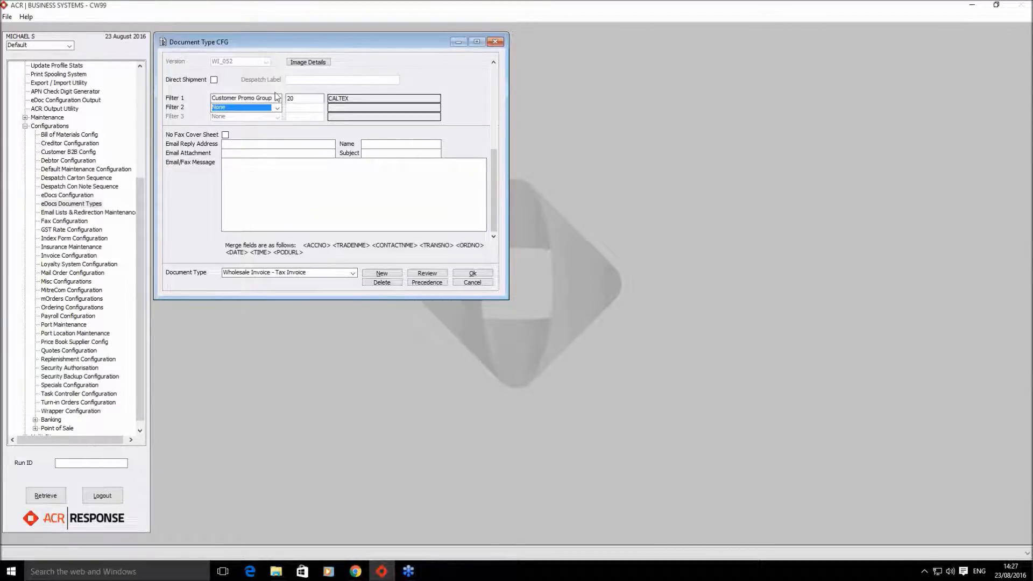
pyautogui.click(294, 98)
pyautogui.moveTo(294, 99); pyautogui.dragTo(287, 104)
pyautogui.click(298, 100)
pyautogui.click(493, 63)
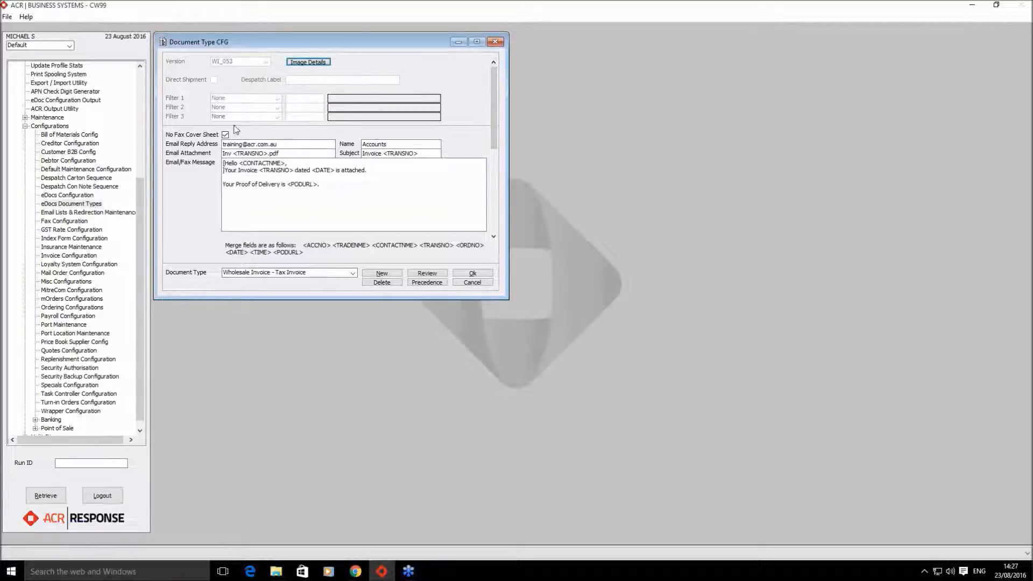
pyautogui.click(493, 237)
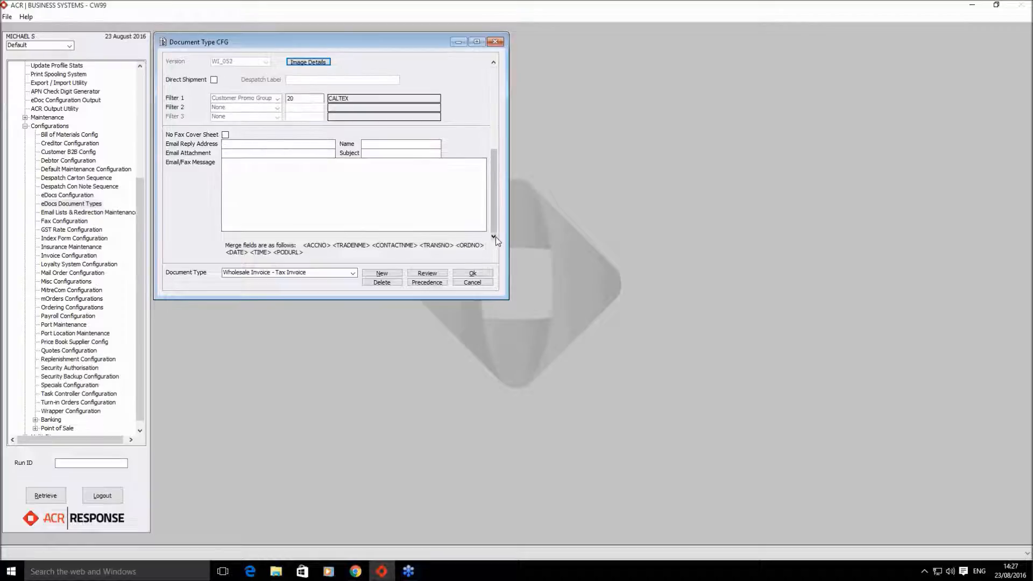
pyautogui.click(383, 275)
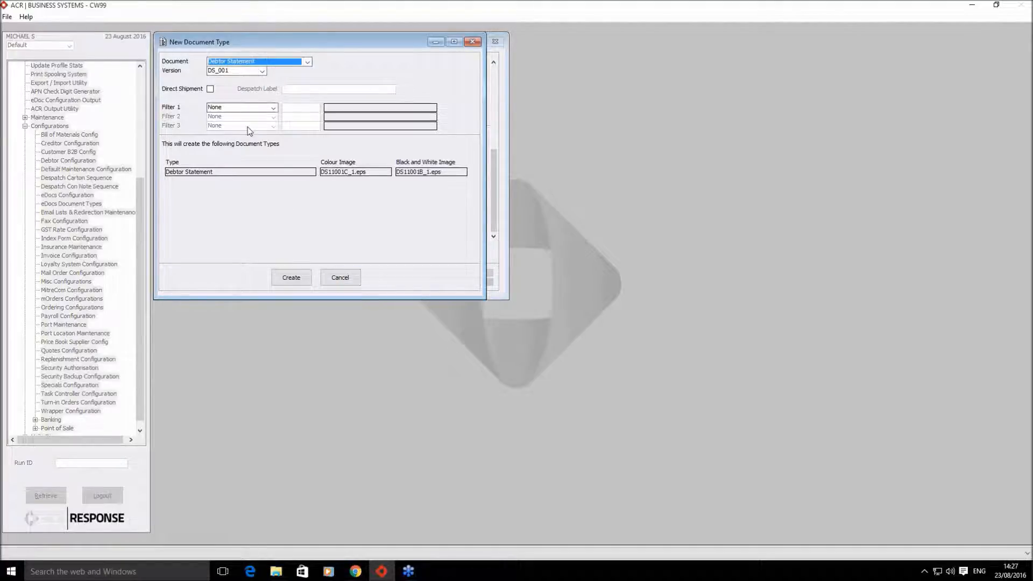
pyautogui.click(343, 282)
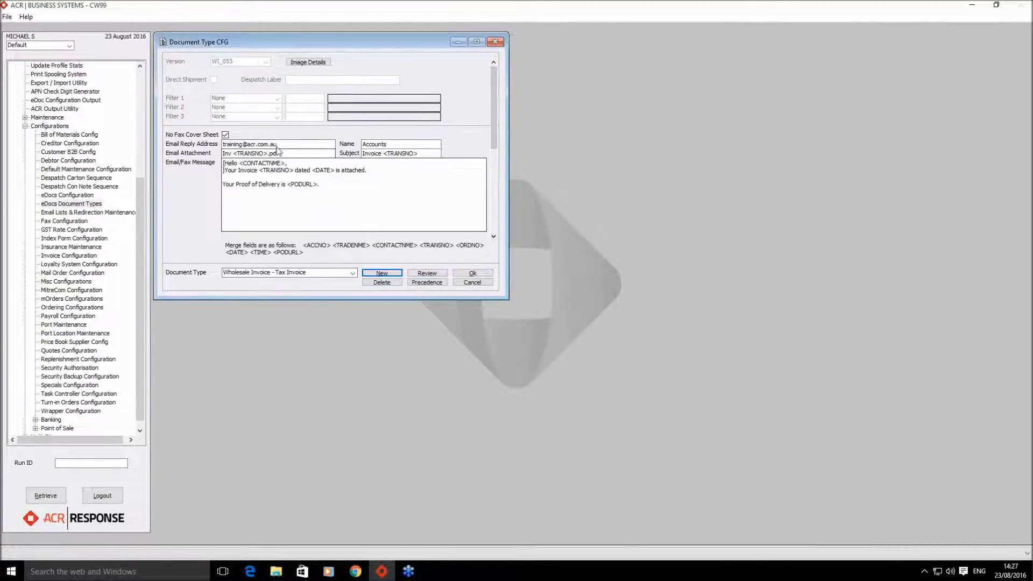
pyautogui.moveTo(280, 144); pyautogui.dragTo(211, 151)
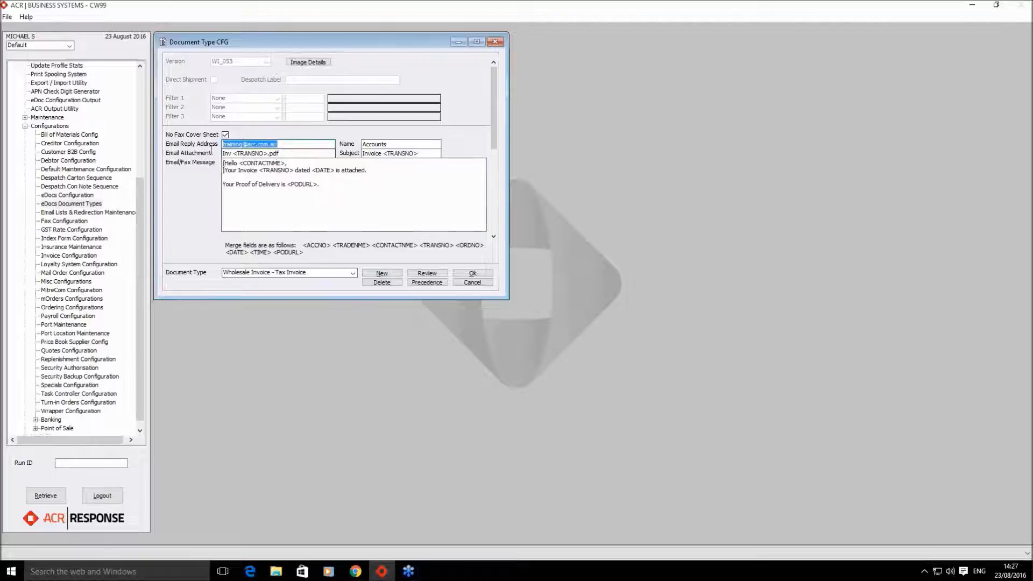
pyautogui.scroll(-1, 212, 153)
pyautogui.click(237, 143)
pyautogui.hotkey('ctrl', 'v')
pyautogui.moveTo(494, 185); pyautogui.dragTo(486, 68)
# - Copy the sender name Accounts and attachment Inv <TRANSNO>.pdf from WI_053 into WI_052
pyautogui.doubleClick(400, 144)
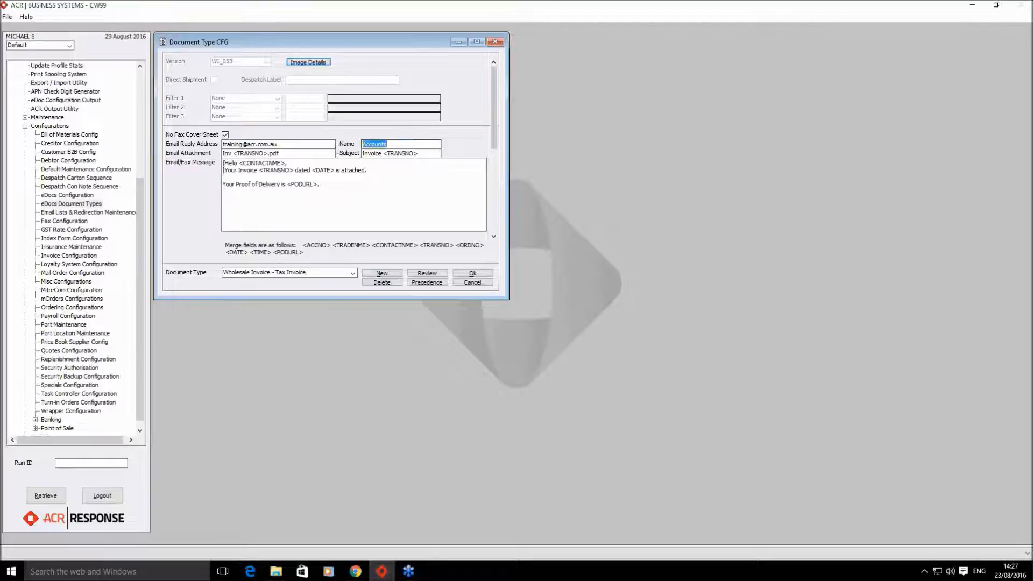
pyautogui.click(494, 237)
pyautogui.hotkey('ctrl', 'v')
pyautogui.moveTo(495, 161); pyautogui.dragTo(497, 70)
pyautogui.moveTo(279, 153); pyautogui.dragTo(215, 156)
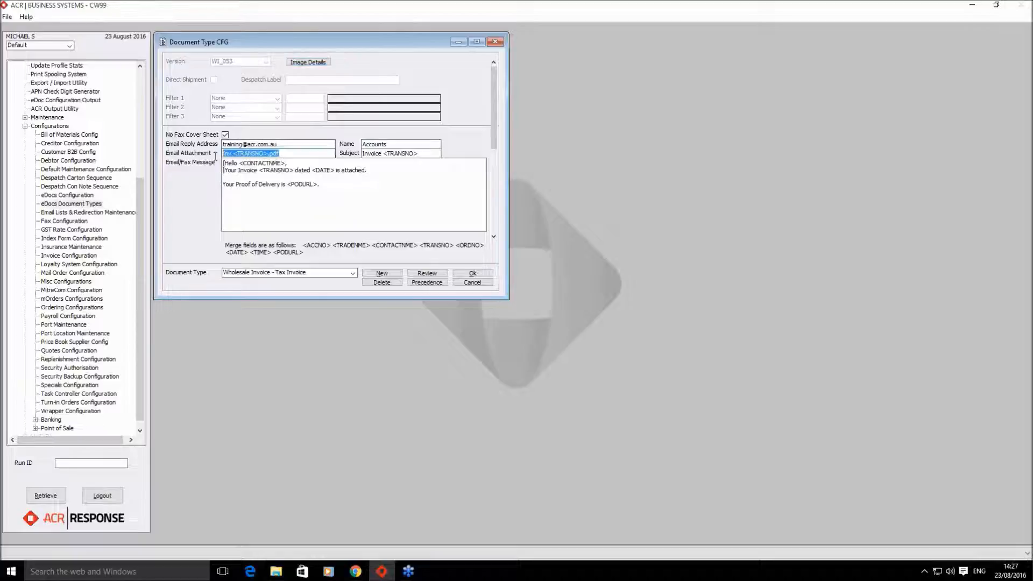
pyautogui.click(494, 236)
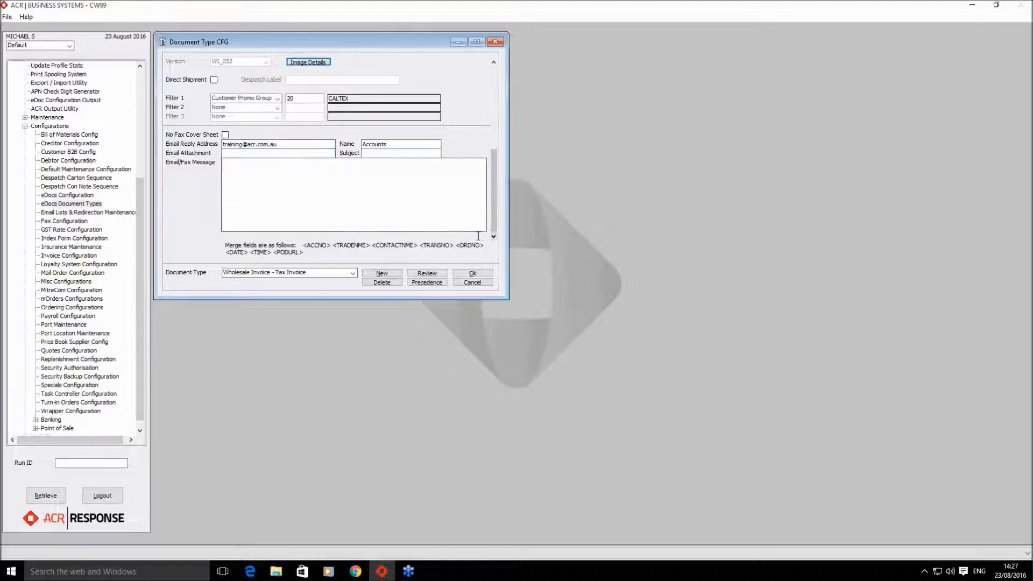
pyautogui.click(282, 153)
pyautogui.hotkey('ctrl', 'v')
# - Copy the subject Invoice <TRANSNO> and the full email message from WI_053 into WI_052
pyautogui.click(496, 64)
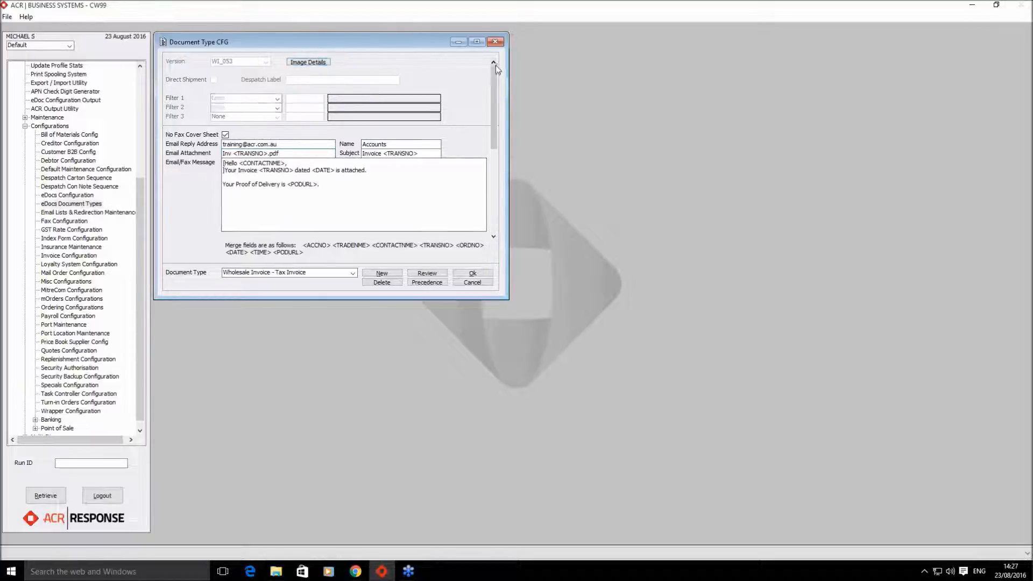
pyautogui.moveTo(423, 154); pyautogui.dragTo(361, 154)
pyautogui.hotkey('ctrl', 'c')
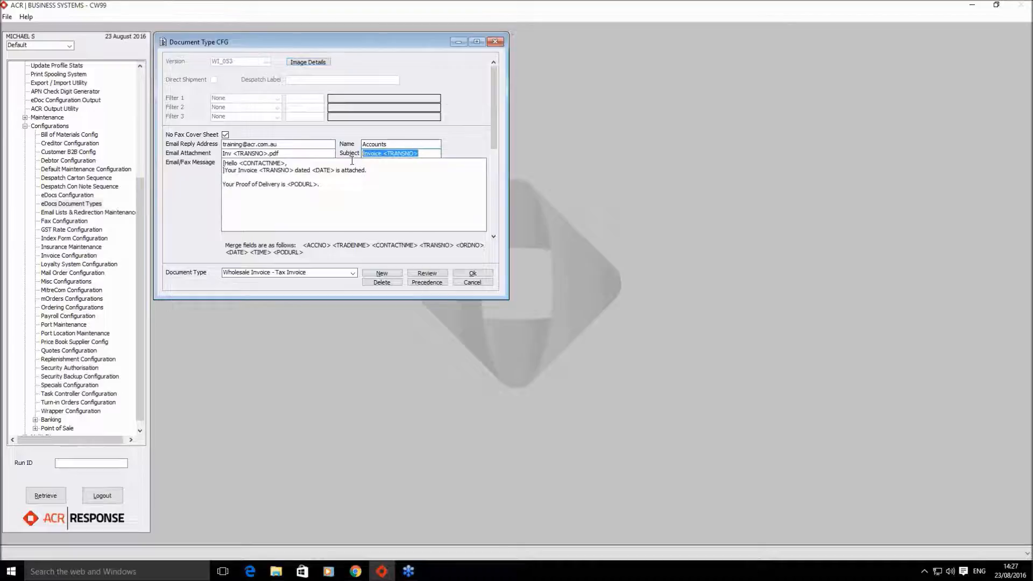
pyautogui.click(494, 236)
pyautogui.click(420, 154)
pyautogui.hotkey('ctrl', 'v')
pyautogui.click(495, 63)
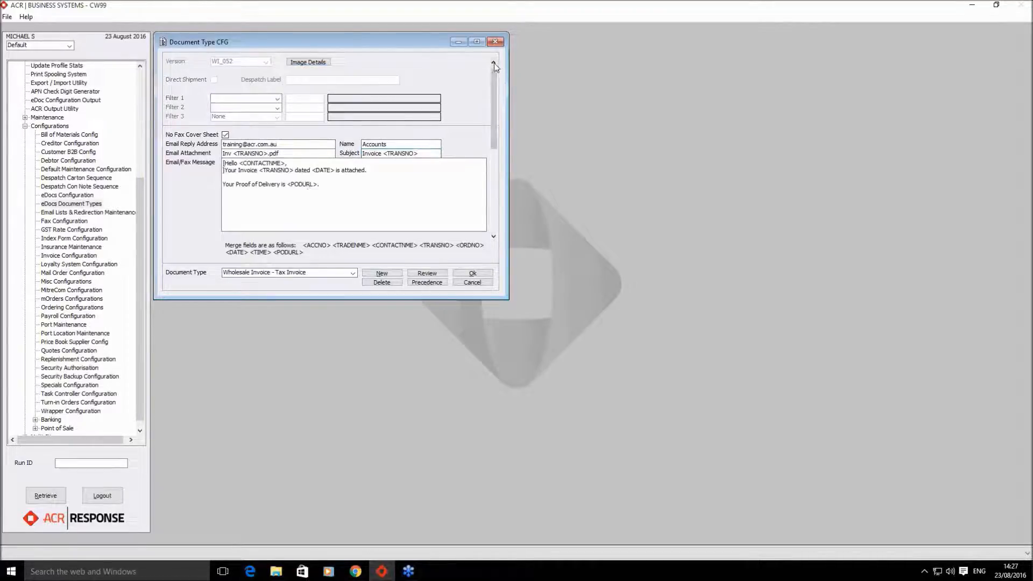
pyautogui.moveTo(323, 186); pyautogui.dragTo(213, 159)
pyautogui.hotkey('ctrl', 'c')
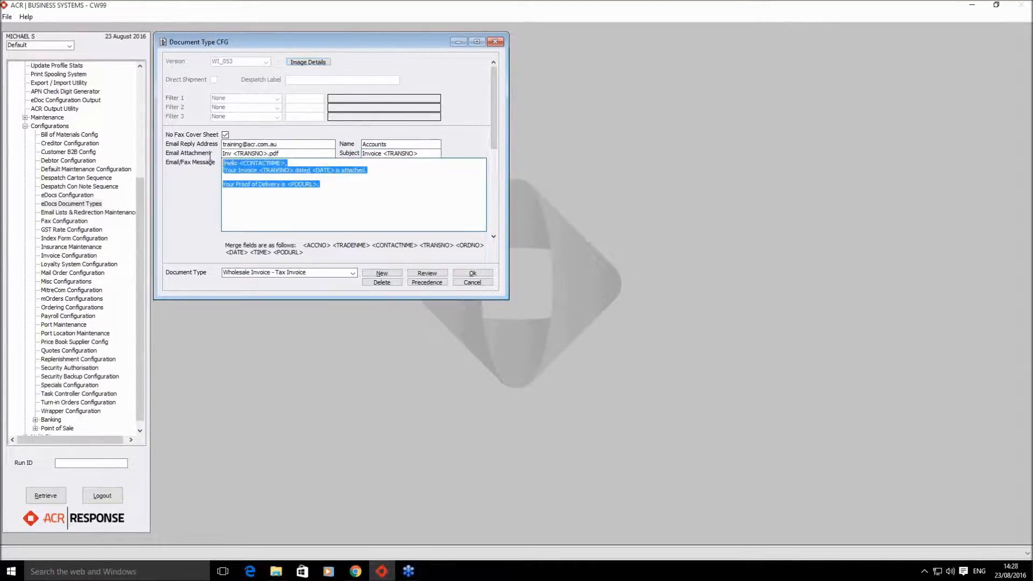
pyautogui.click(494, 237)
pyautogui.click(395, 215)
pyautogui.hotkey('ctrl', 'v')
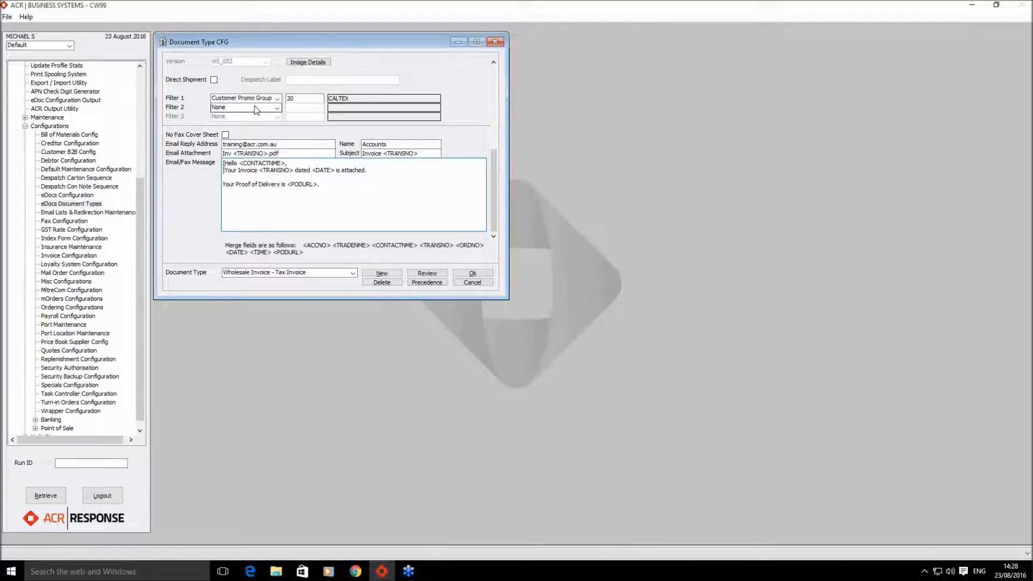
pyautogui.click(434, 284)
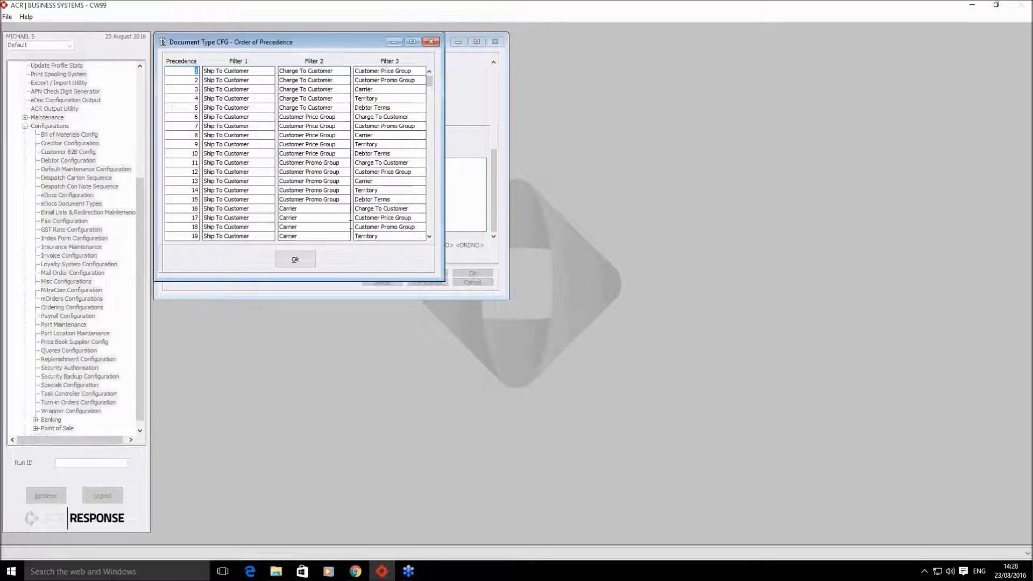
pyautogui.click(430, 238)
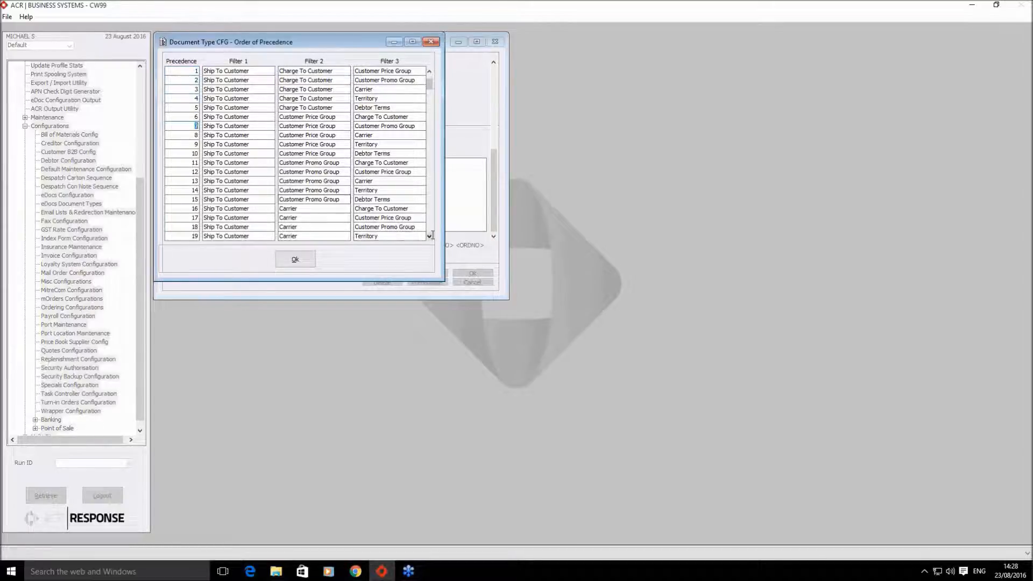
pyautogui.click(430, 237)
pyautogui.moveTo(430, 237); pyautogui.dragTo(430, 237)
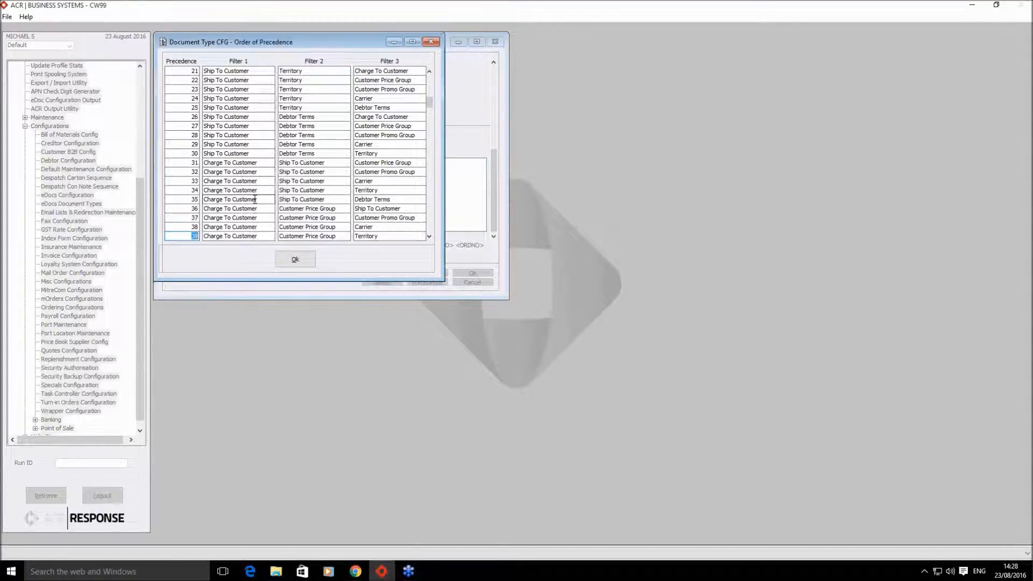
pyautogui.click(294, 260)
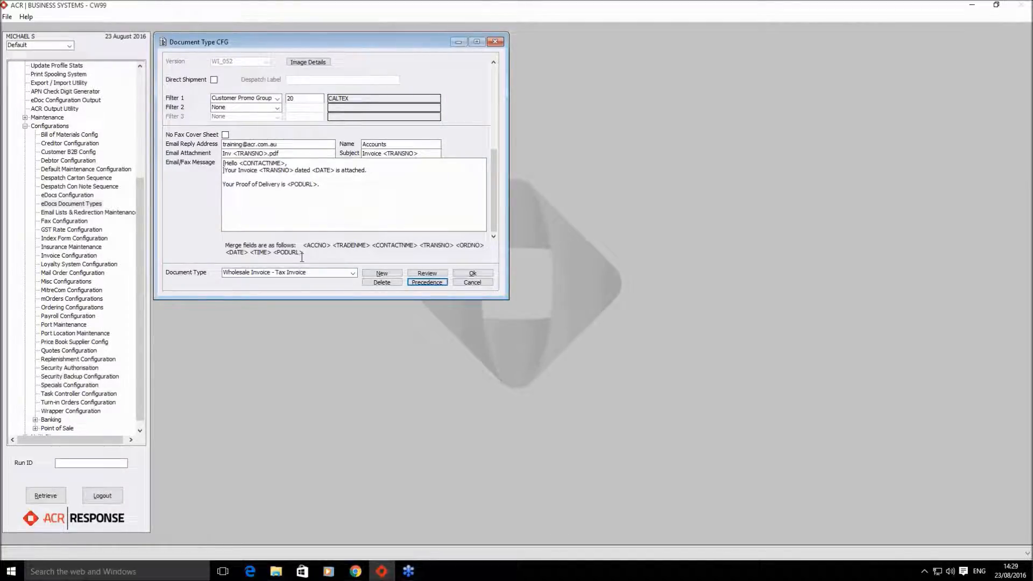
# - Save the CALTEX WI_052 settings, compare it with default WI_053, then close Document Type CFG
pyautogui.click(424, 277)
pyautogui.click(481, 309)
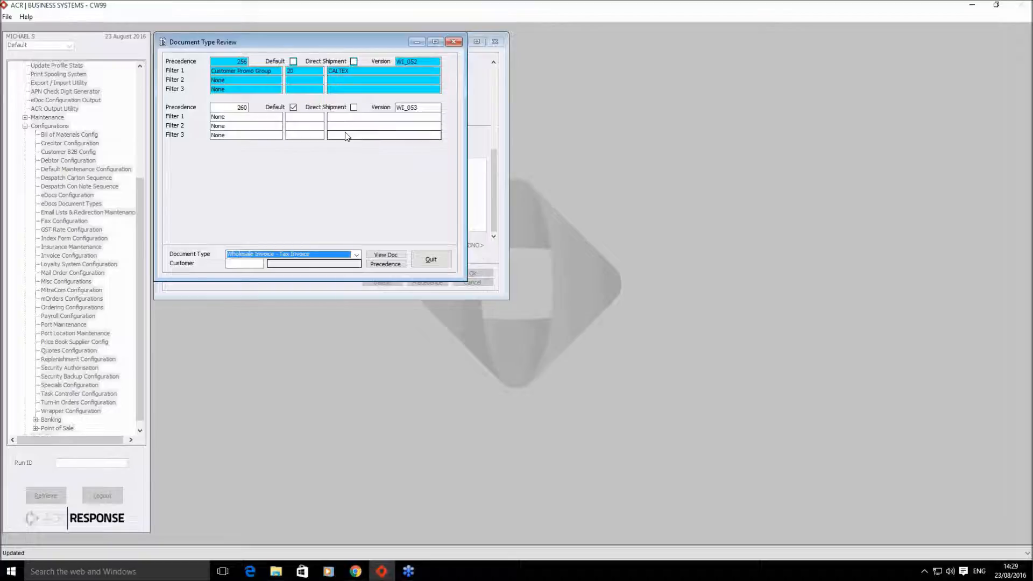
pyautogui.click(433, 261)
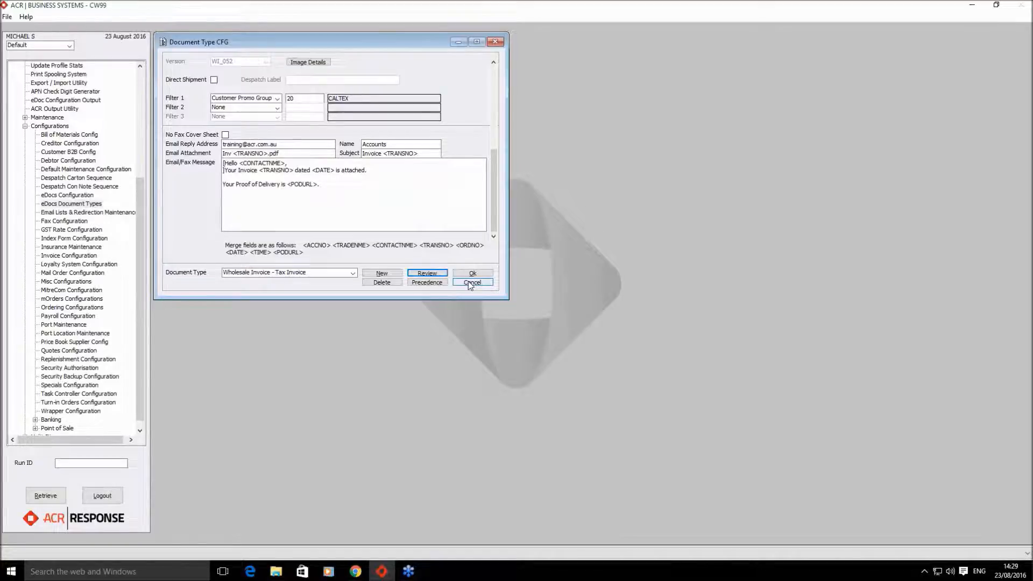
pyautogui.click(472, 282)
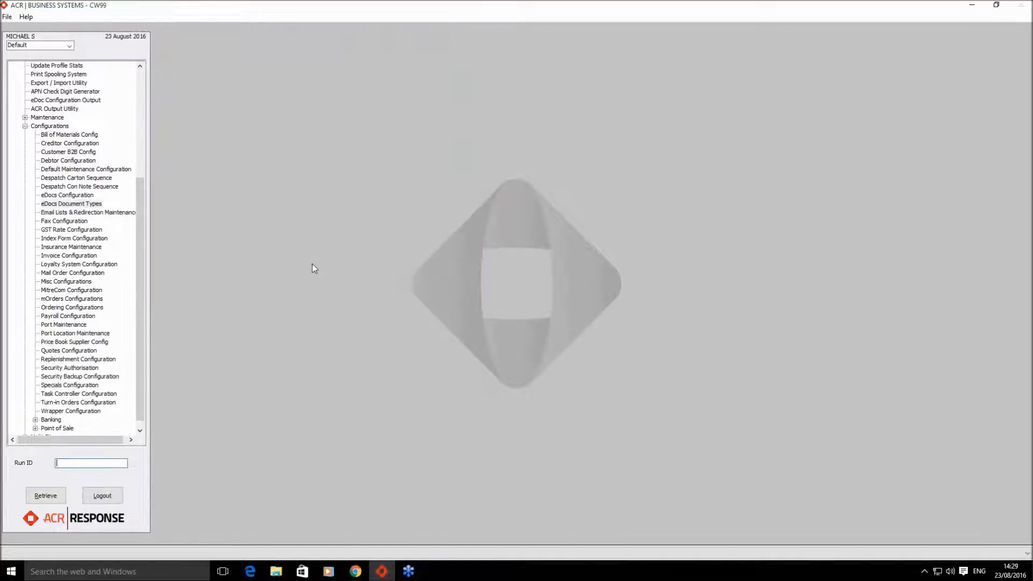
pyautogui.doubleClick(80, 196)
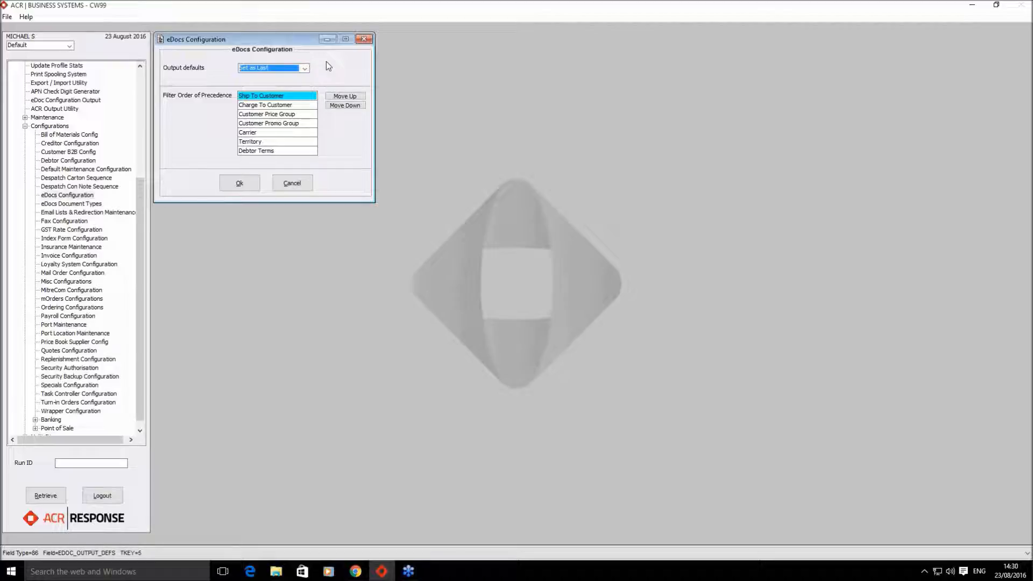
pyautogui.click(307, 69)
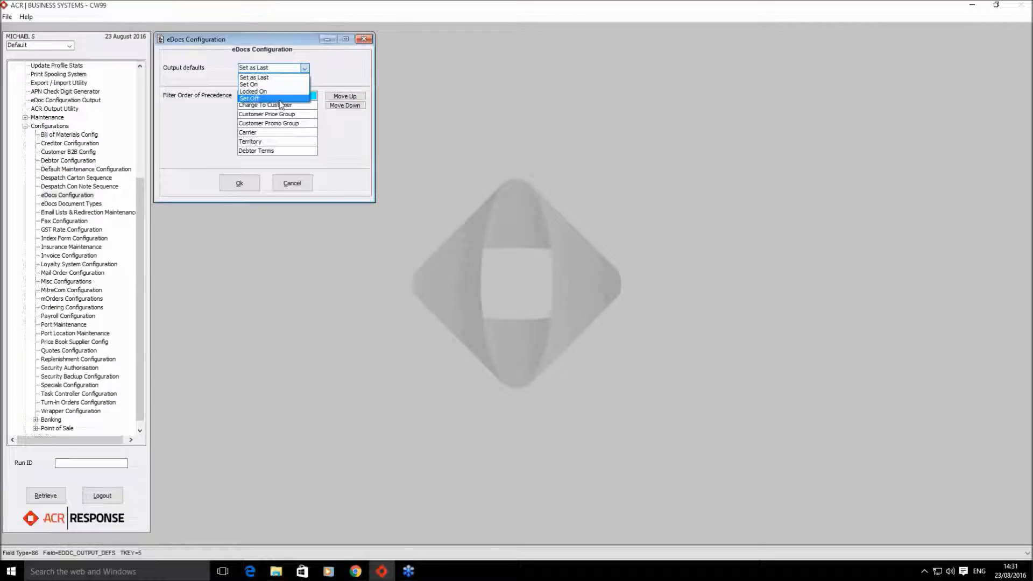
pyautogui.click(338, 72)
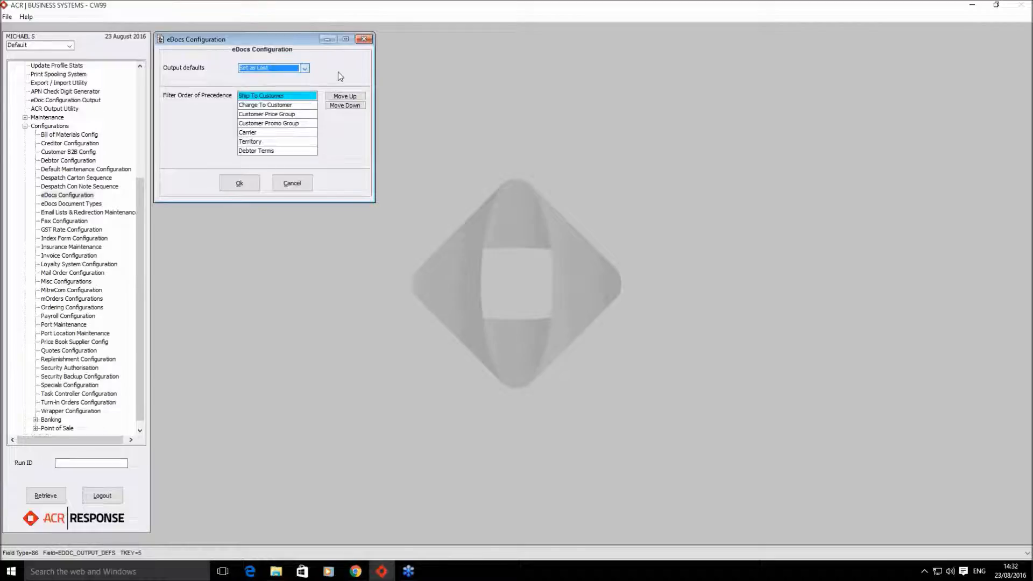
pyautogui.click(240, 183)
# - Open Customer Maintenance from Lookup and load the MBS ENTERPRISES PTY LTD account
pyautogui.scroll(6, 143, 201)
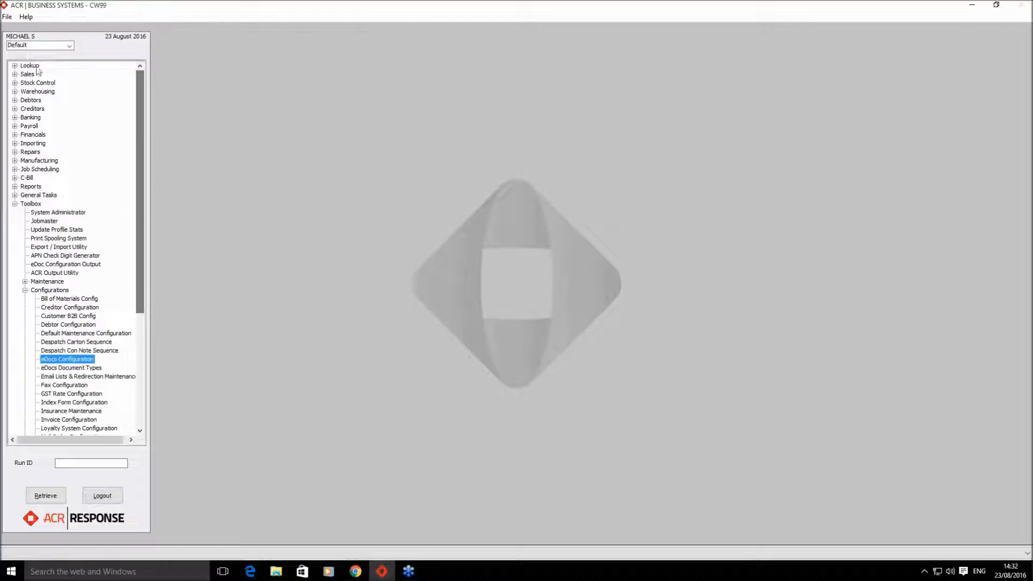
pyautogui.click(15, 204)
pyautogui.click(14, 66)
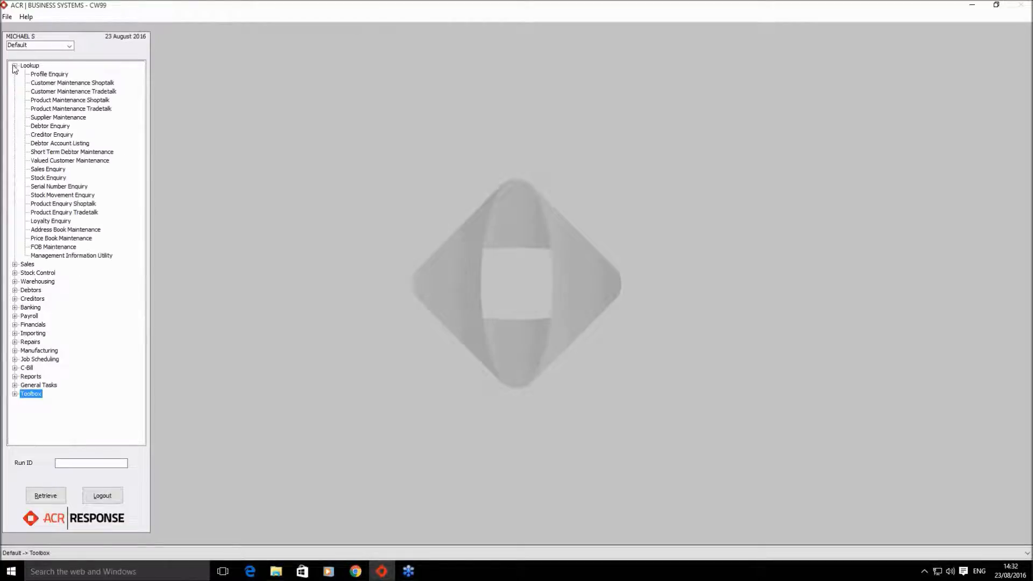
pyautogui.doubleClick(86, 92)
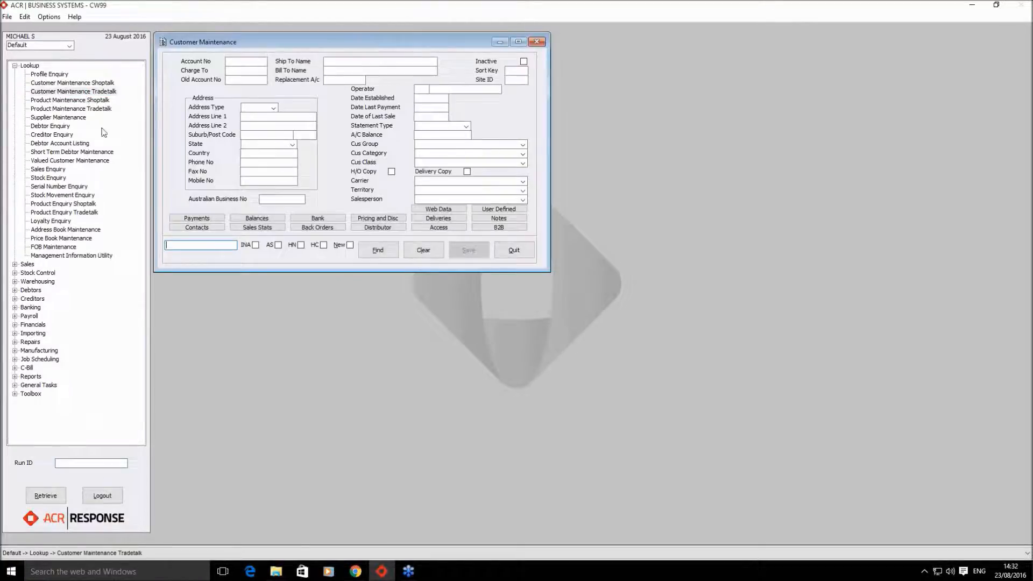
pyautogui.write('80085')
pyautogui.press('Return')
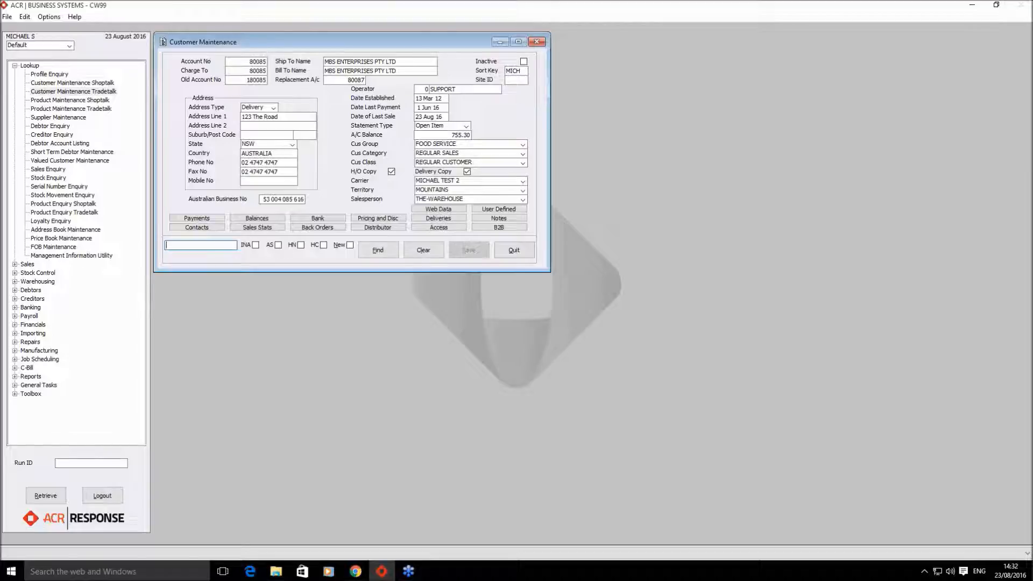
# - Open the customer's B2B settings and then its eDocuments list
pyautogui.click(488, 228)
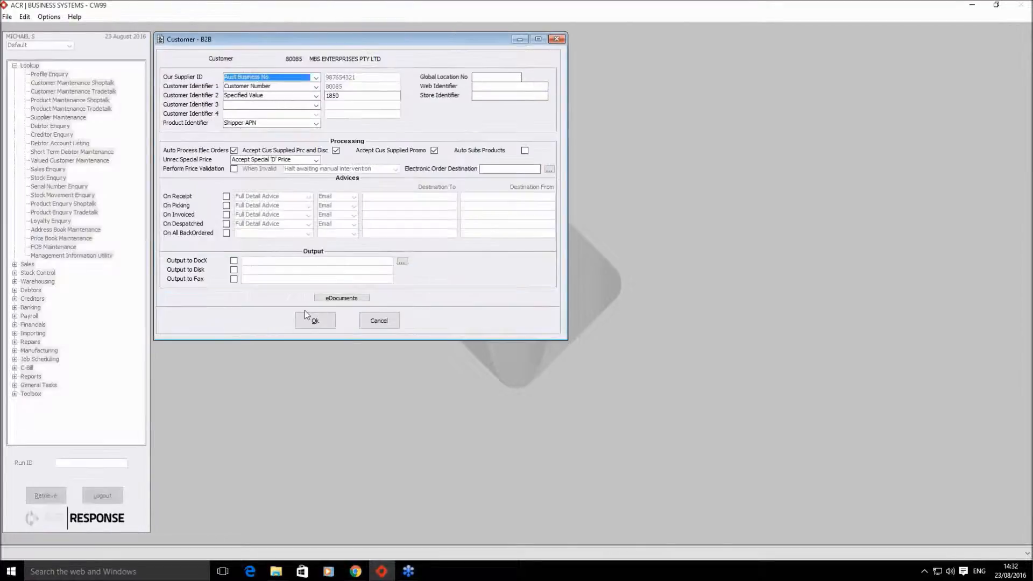
pyautogui.click(338, 299)
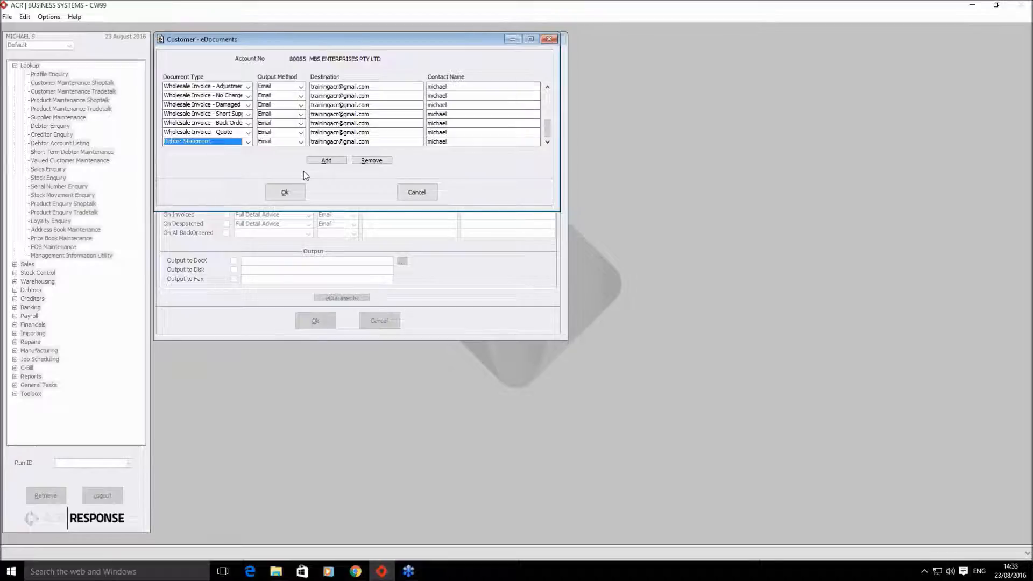
# - Add a new eDocuments row with document type Bulk Email and output method Email
pyautogui.click(330, 159)
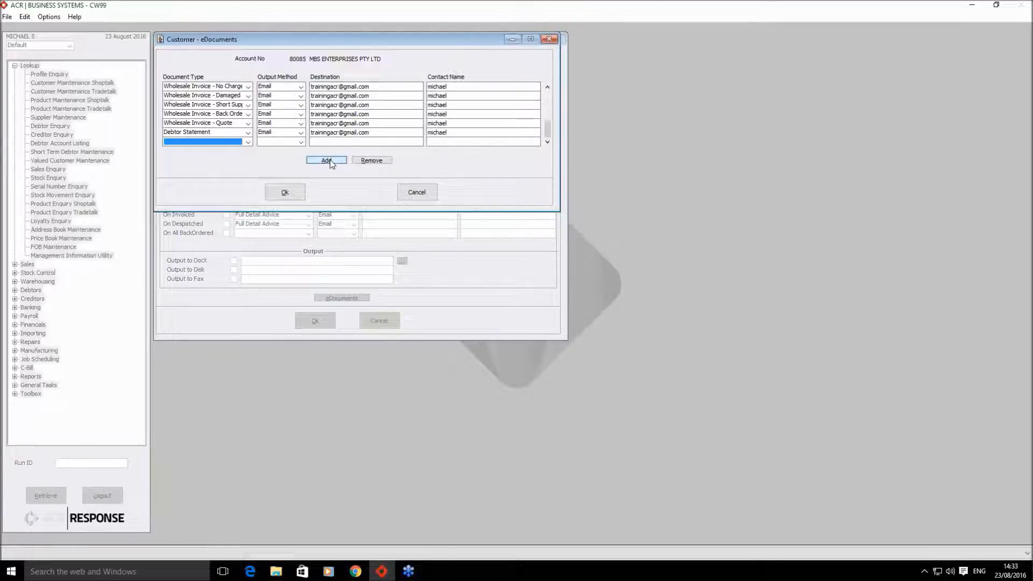
pyautogui.click(248, 142)
pyautogui.scroll(-5, 226, 175)
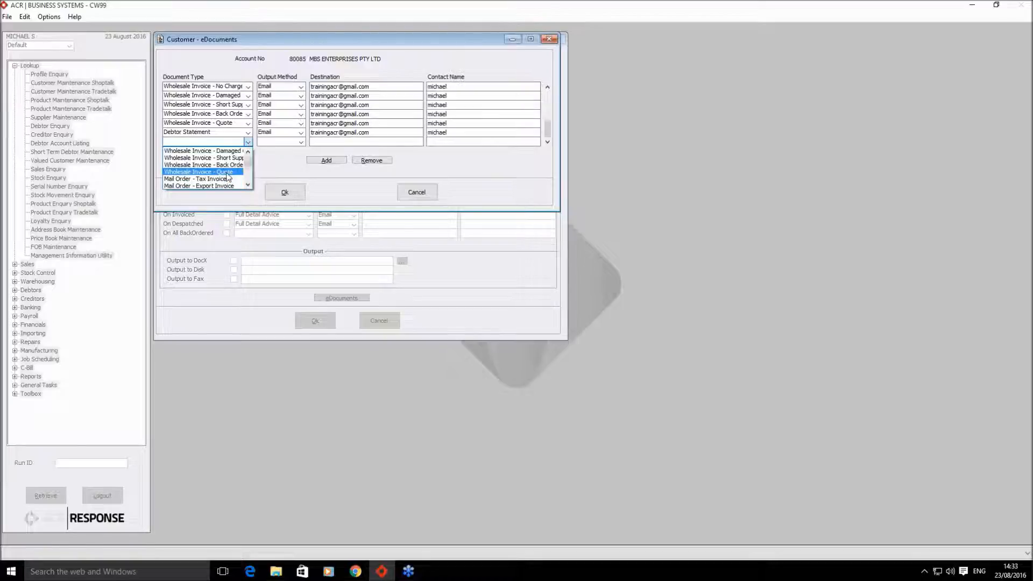
pyautogui.scroll(2, 227, 175)
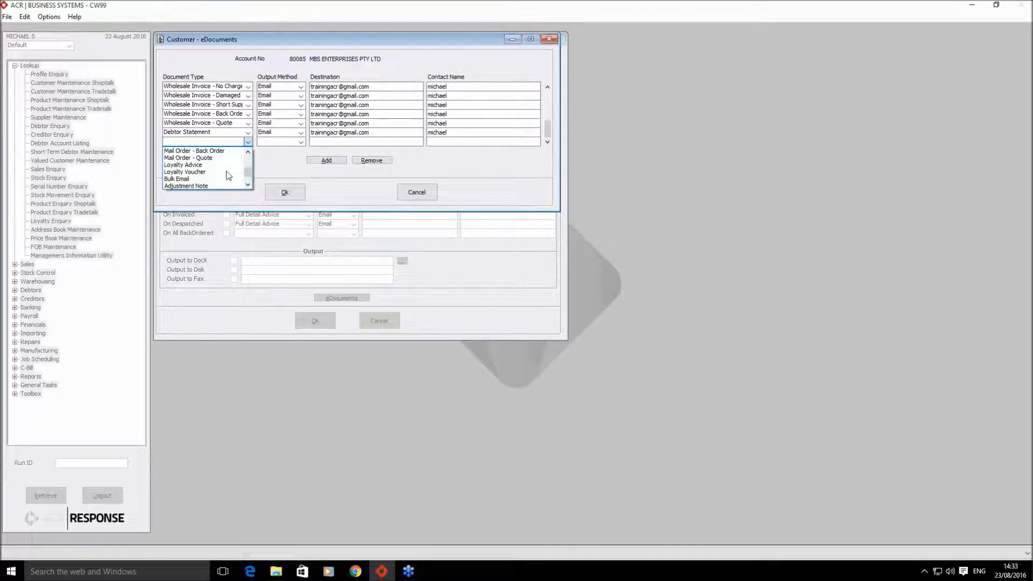
pyautogui.click(215, 180)
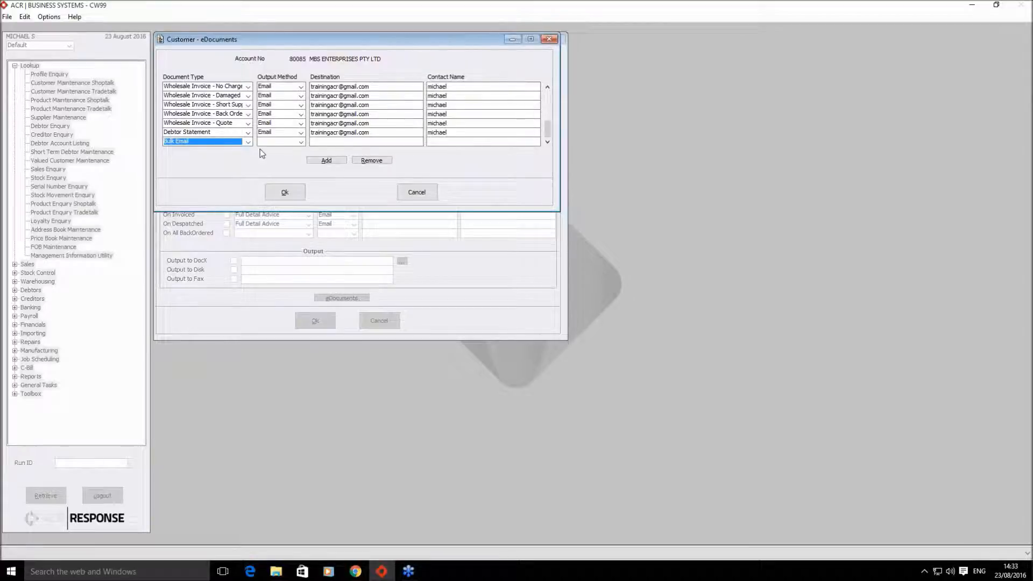
pyautogui.click(300, 142)
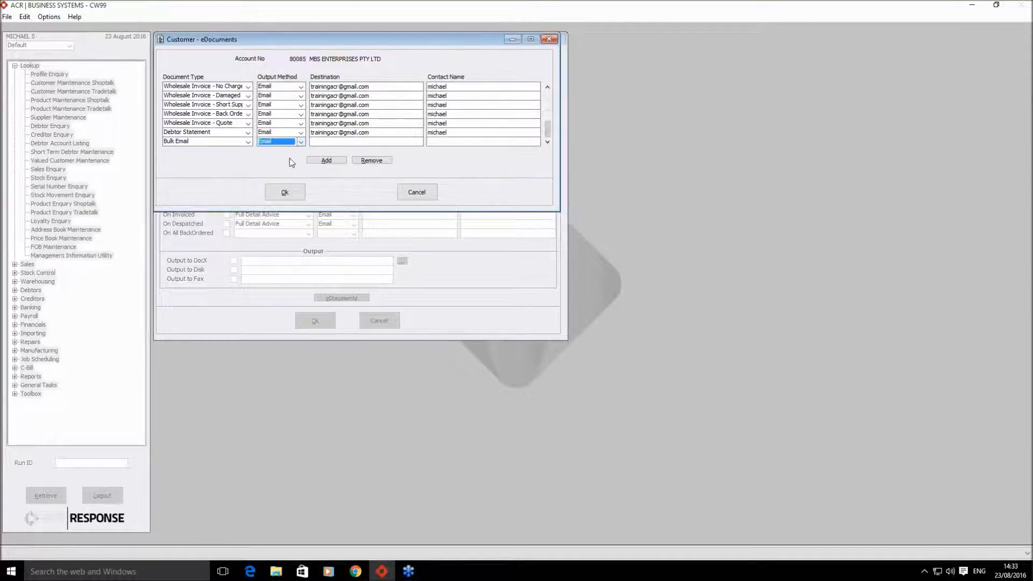
# - Copy the Debtor Statement destination address and contact name into the Bulk Email row
pyautogui.moveTo(371, 133); pyautogui.dragTo(298, 141)
pyautogui.hotkey('ctrl', 'c')
pyautogui.click(342, 142)
pyautogui.hotkey('ctrl', 'v')
pyautogui.doubleClick(452, 133)
pyautogui.hotkey('ctrl', 'c')
pyautogui.click(451, 142)
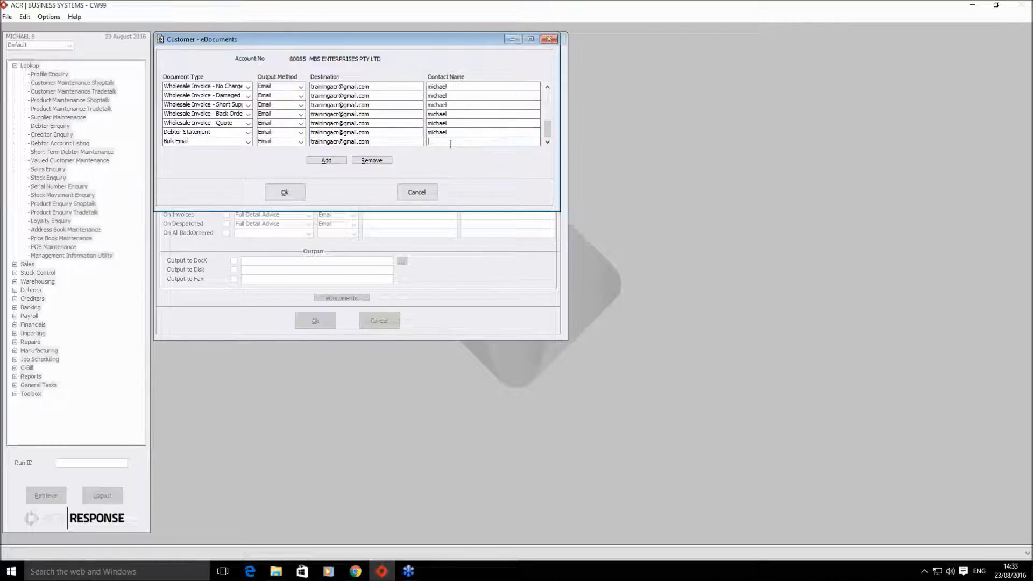
pyautogui.moveTo(451, 133); pyautogui.dragTo(415, 136)
pyautogui.click(438, 142)
pyautogui.hotkey('ctrl', 'v')
pyautogui.click(394, 141)
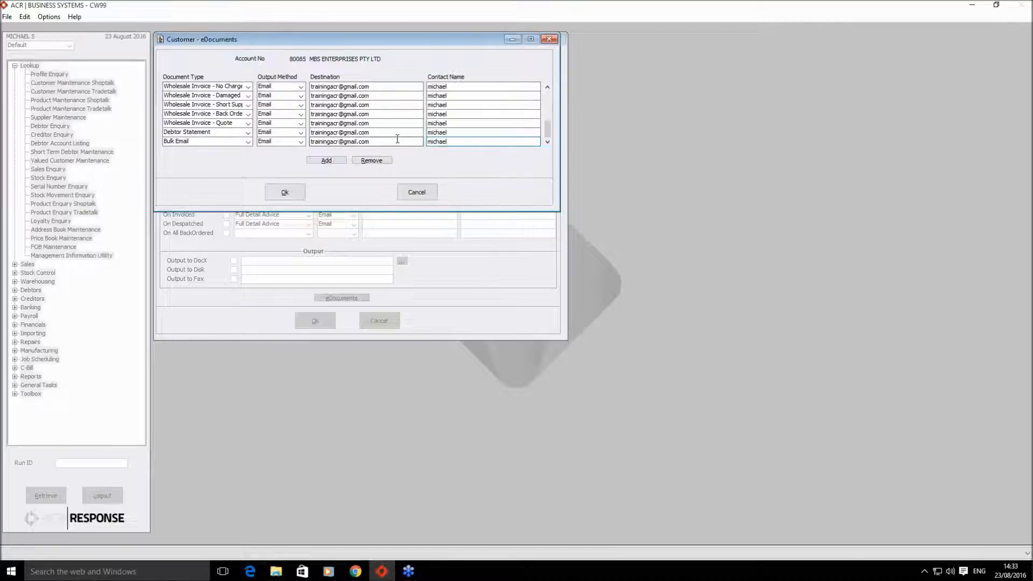
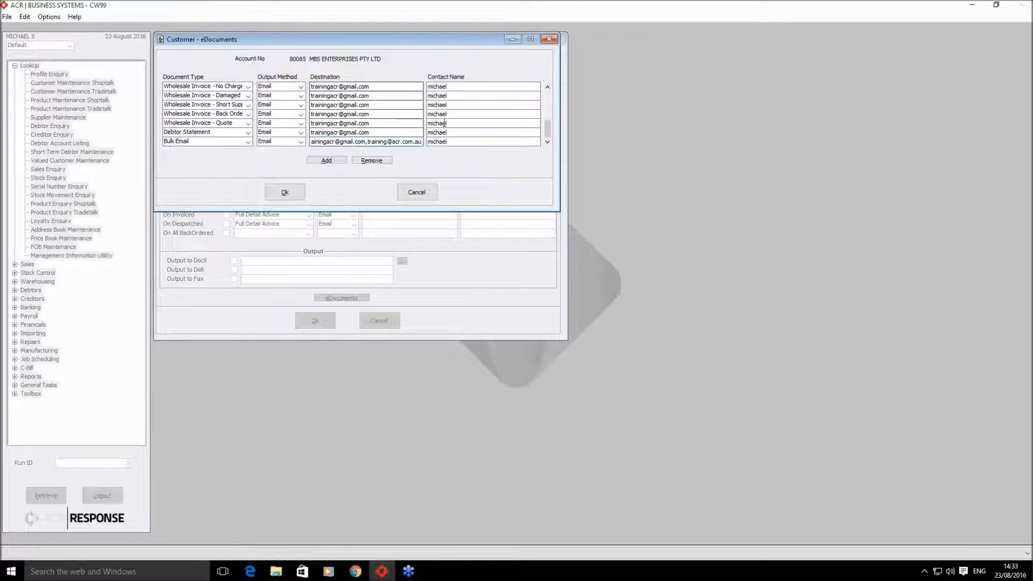
# - Append a second e-mail address and a second contact name to the Bulk Email row
pyautogui.click(465, 145)
pyautogui.write(',')
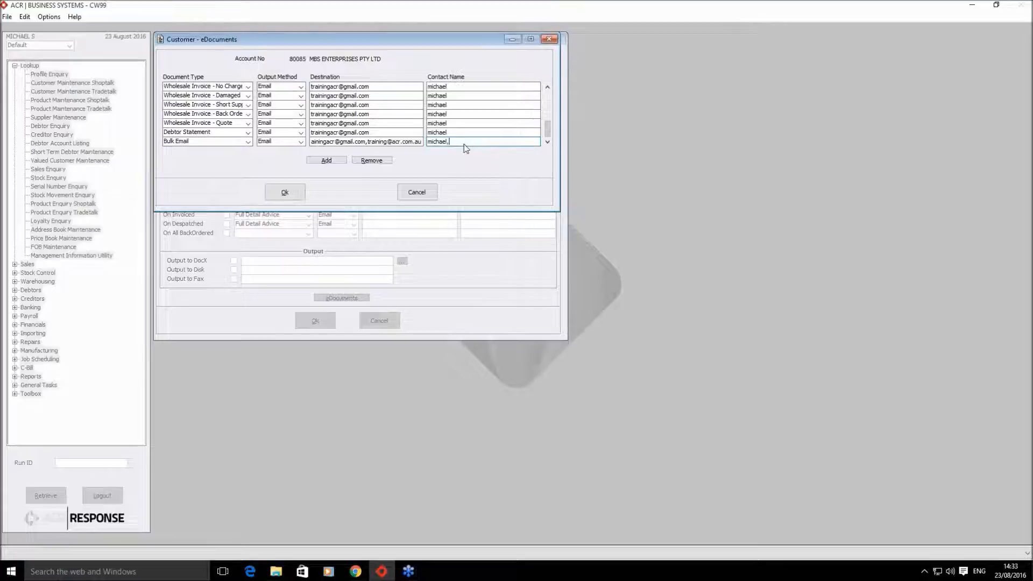
pyautogui.write('training')
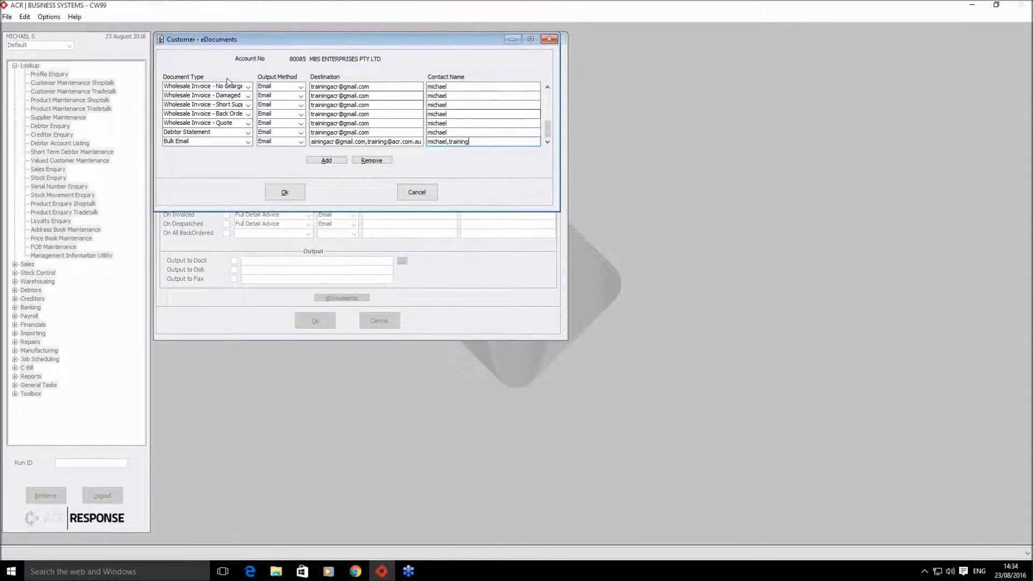
# - Review the document type rows from POS - Tax Invoice down, then accept the eDocuments list
pyautogui.click(548, 87)
pyautogui.click(548, 87)
pyautogui.click(548, 87)
pyautogui.click(547, 87)
pyautogui.click(547, 87)
pyautogui.click(547, 87)
pyautogui.click(547, 87)
pyautogui.click(547, 87)
pyautogui.click(548, 87)
pyautogui.click(548, 87)
pyautogui.click(548, 88)
pyautogui.click(547, 87)
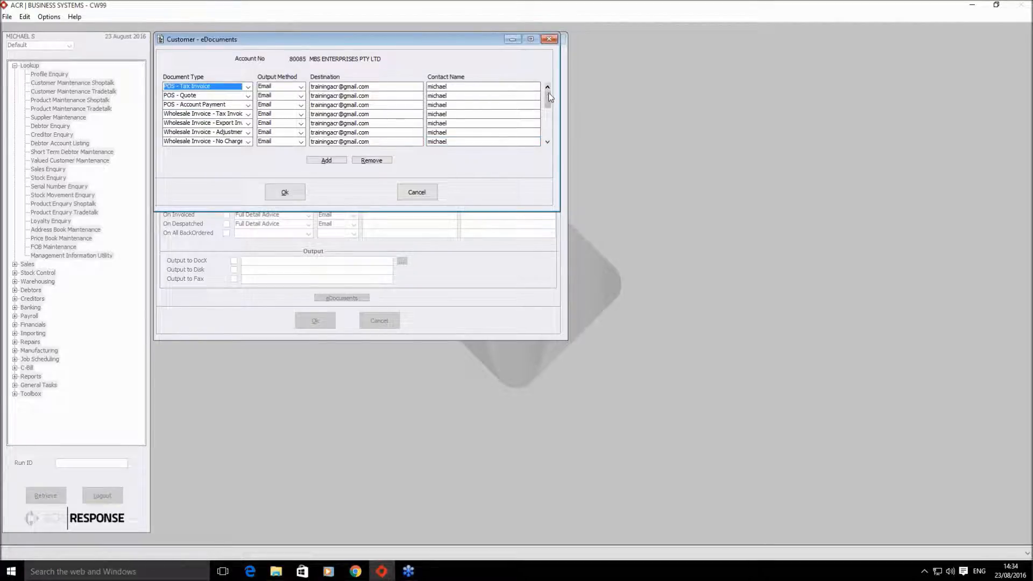
pyautogui.click(548, 142)
pyautogui.click(548, 143)
pyautogui.click(548, 142)
pyautogui.click(548, 142)
pyautogui.click(547, 142)
pyautogui.click(547, 143)
pyautogui.click(547, 142)
pyautogui.click(547, 143)
pyautogui.click(547, 142)
pyautogui.click(547, 143)
pyautogui.click(547, 142)
pyautogui.click(547, 142)
pyautogui.click(547, 142)
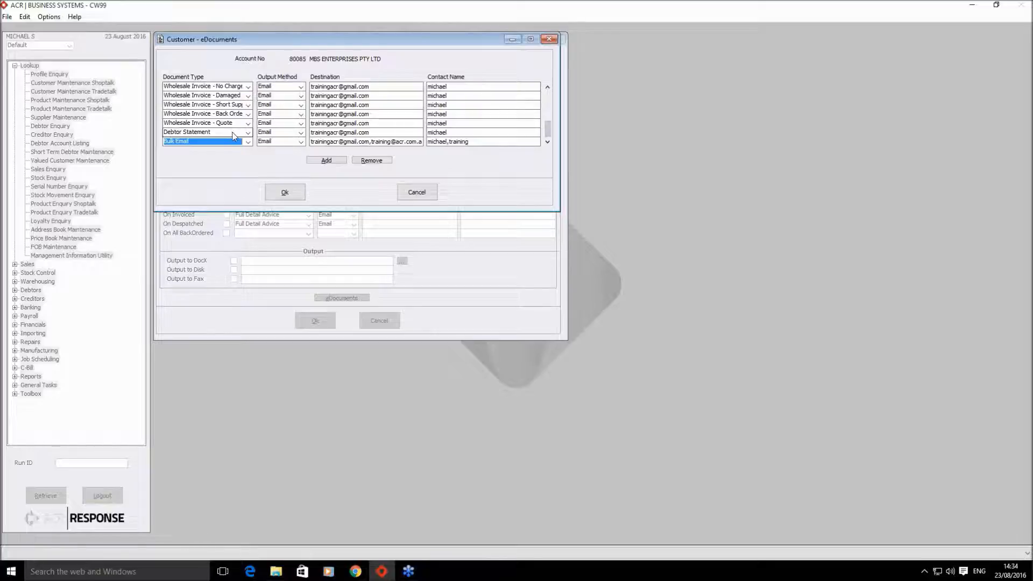
pyautogui.click(291, 193)
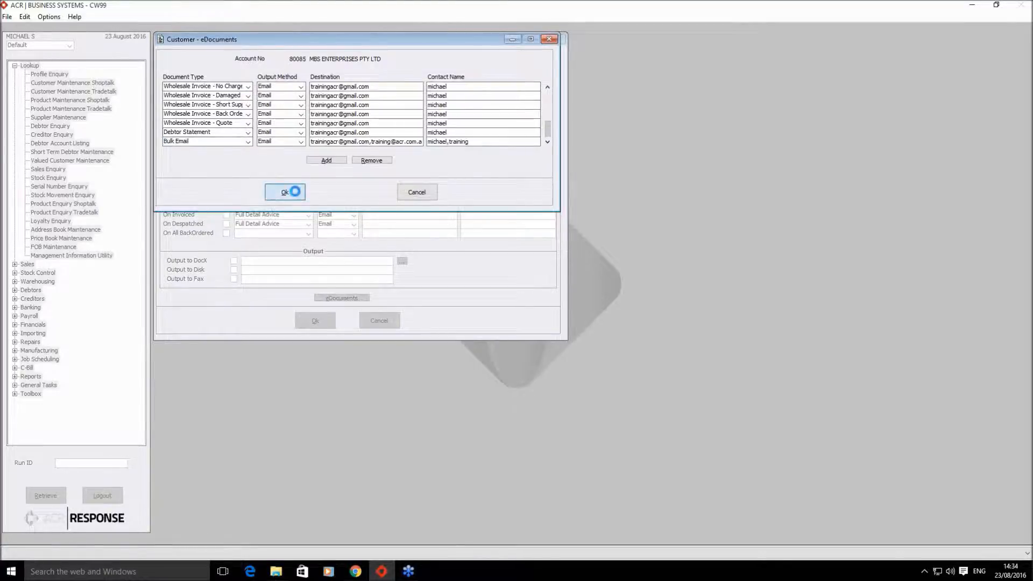
# - Close the B2B settings, save the customer changes, and view the Statement Type choices
pyautogui.click(322, 323)
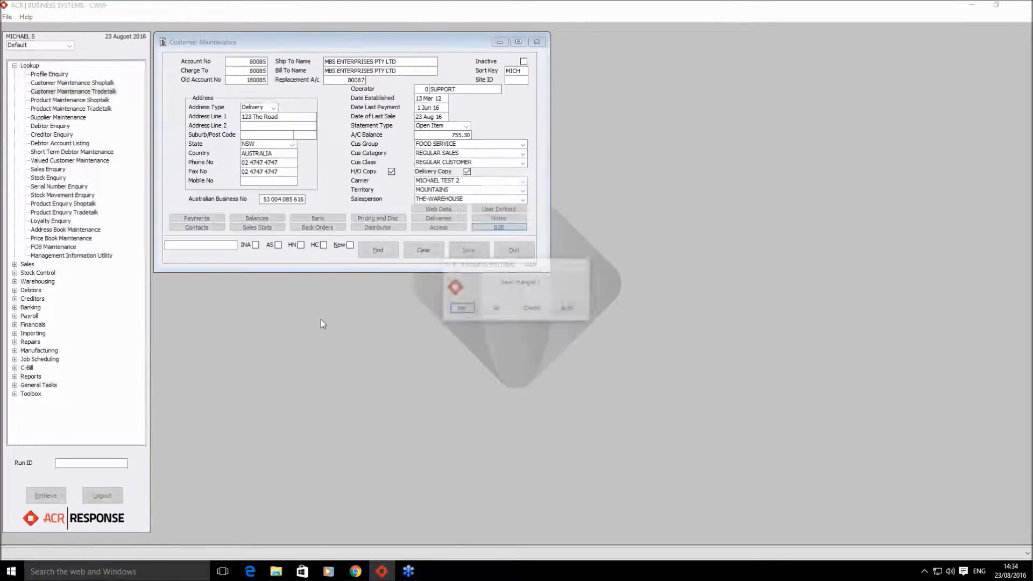
pyautogui.click(463, 309)
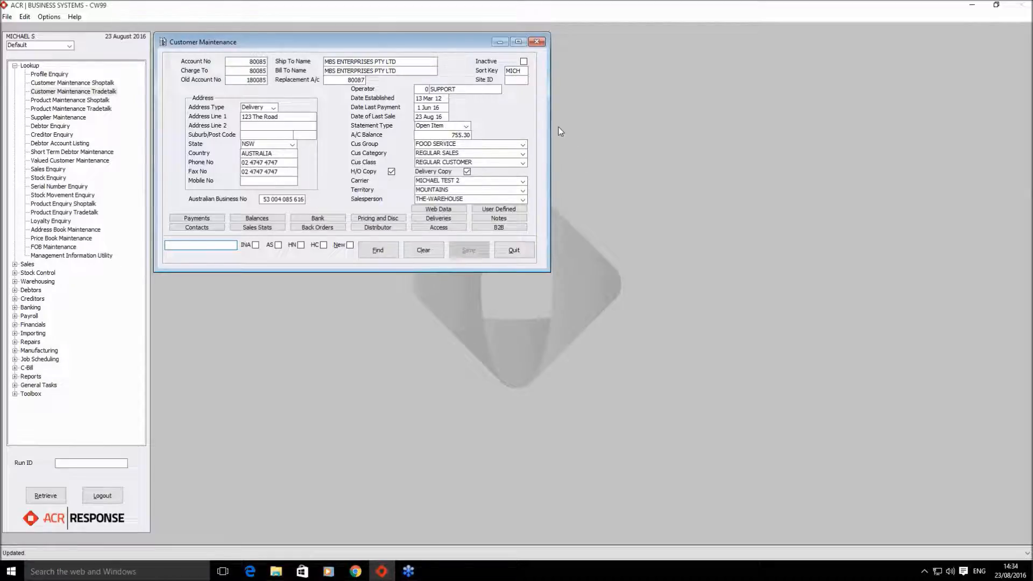
pyautogui.click(466, 127)
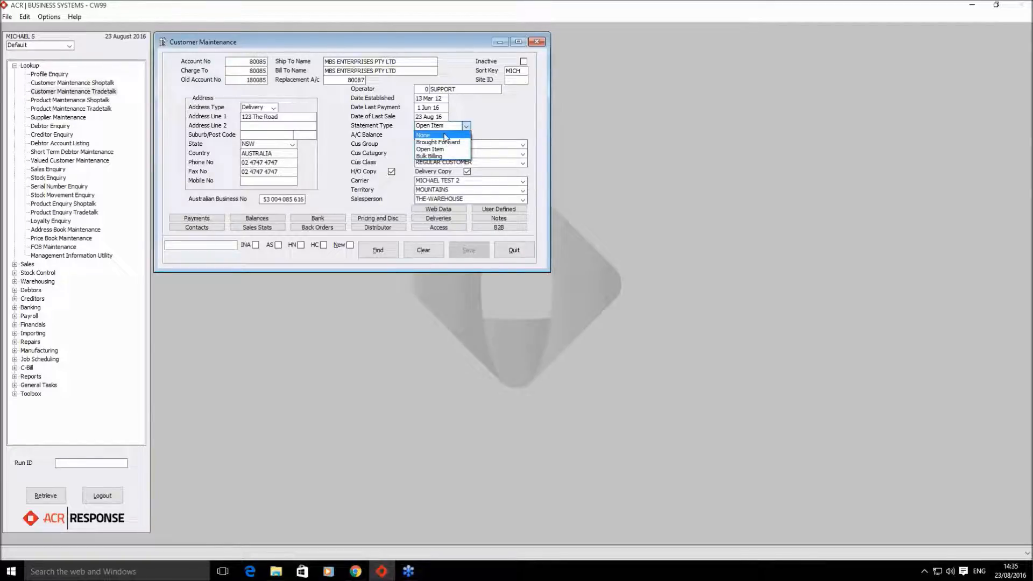
# - Close the Statement Type list, keeping it at Open Item
pyautogui.click(498, 127)
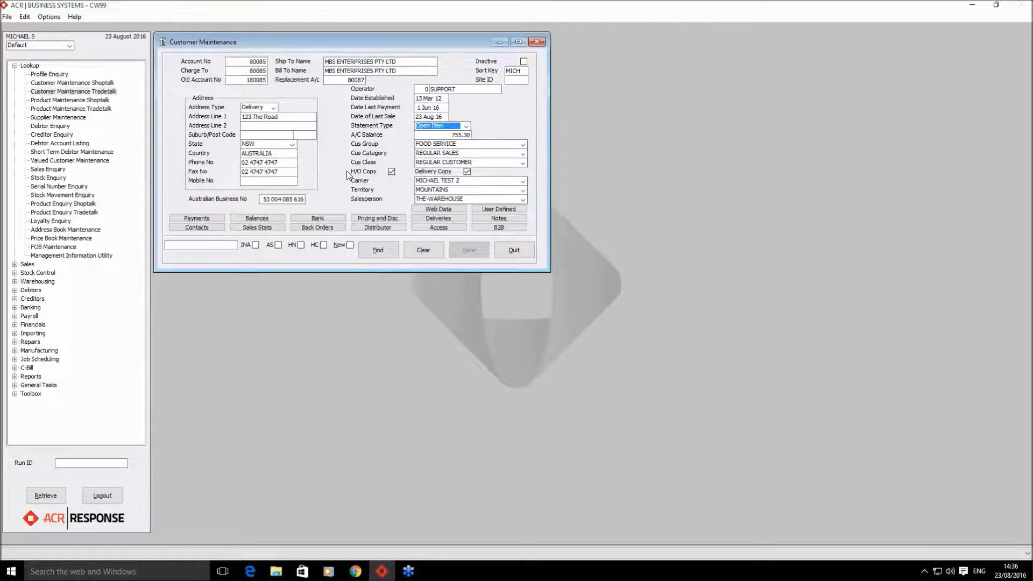
pyautogui.click(499, 227)
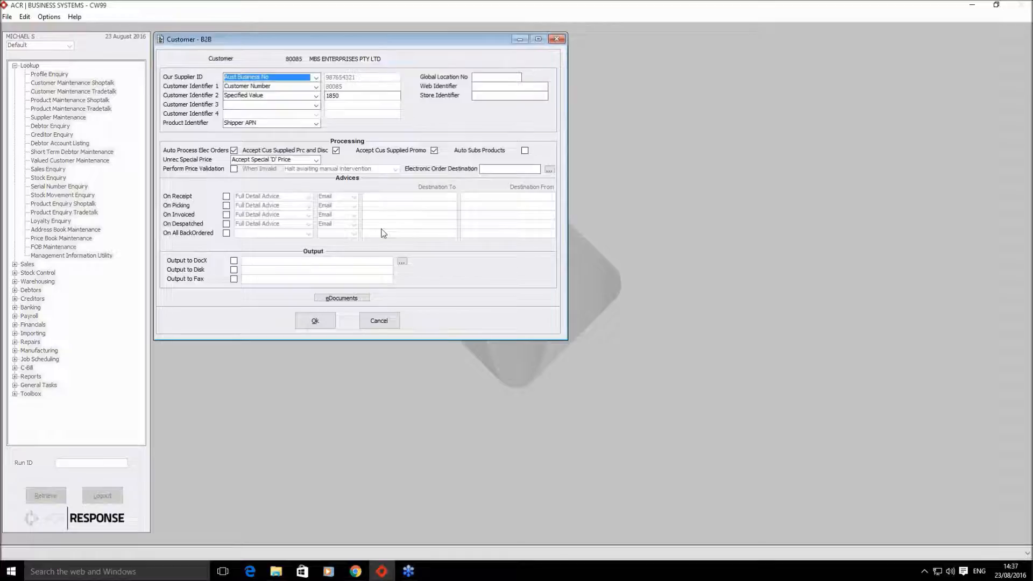
pyautogui.click(355, 299)
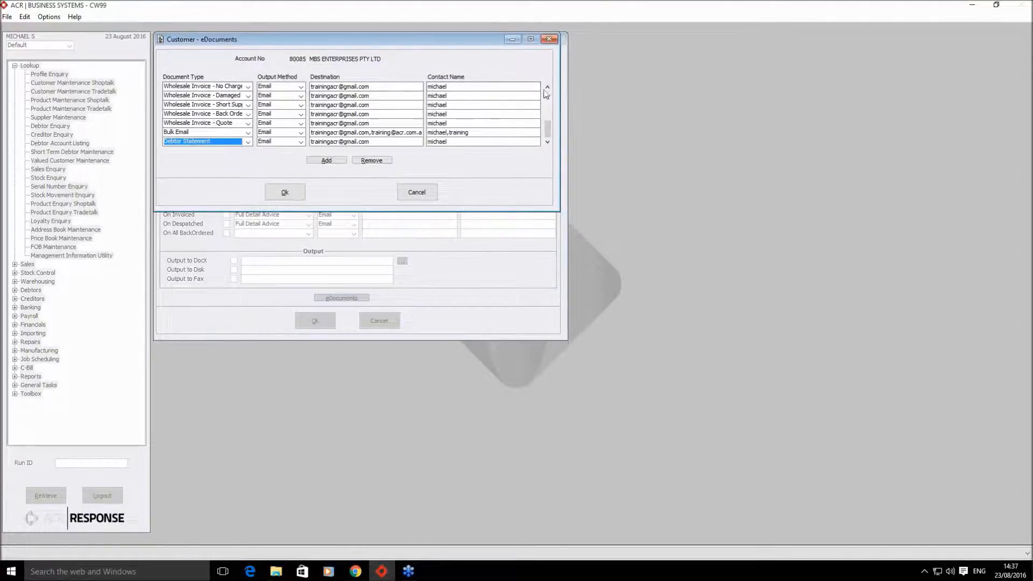
pyautogui.click(547, 87)
pyautogui.click(547, 87)
pyautogui.click(548, 87)
pyautogui.click(548, 87)
pyautogui.click(548, 88)
pyautogui.click(548, 87)
pyautogui.click(548, 88)
pyautogui.click(548, 87)
pyautogui.click(548, 87)
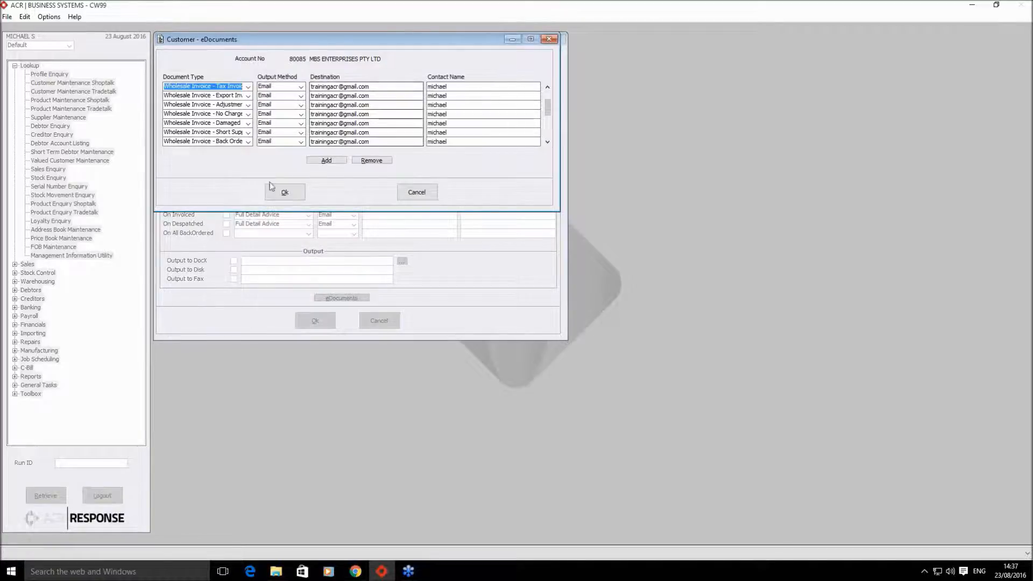
pyautogui.click(284, 192)
pyautogui.click(316, 320)
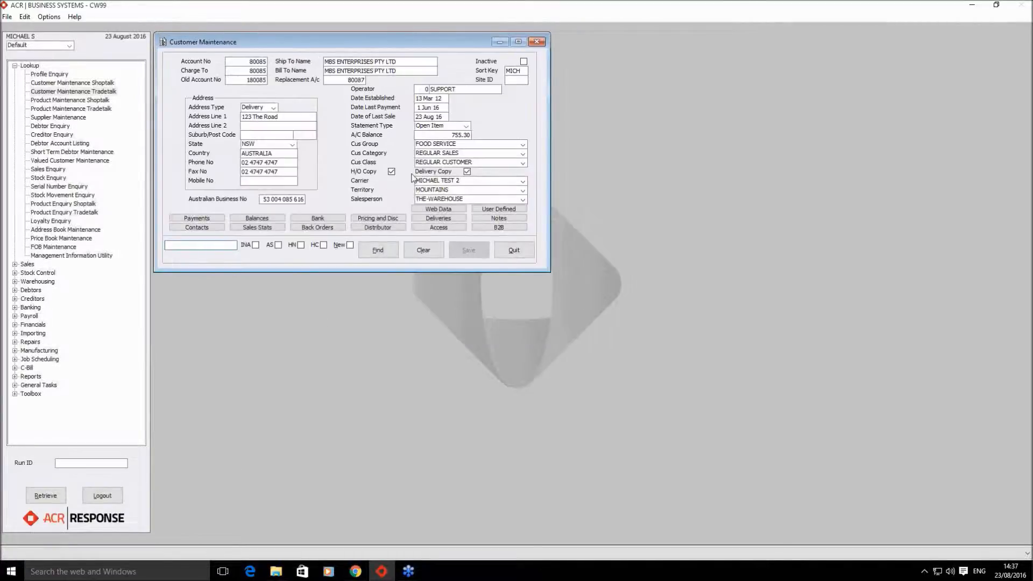
# - Untick then re-tick H/O Copy and Delivery Copy, leaving both ticked
pyautogui.click(467, 172)
pyautogui.click(391, 172)
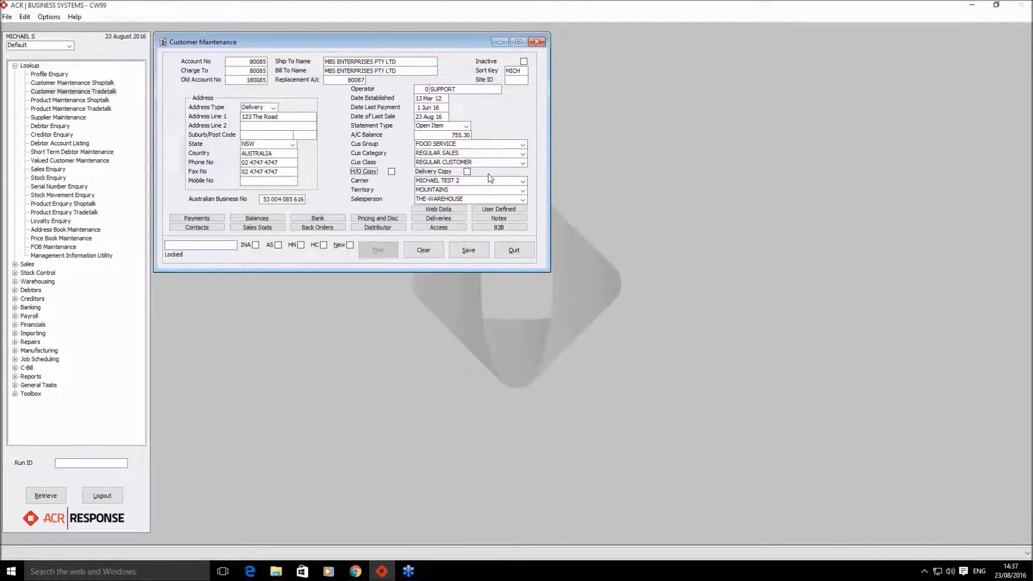
pyautogui.press('space')
pyautogui.click(467, 172)
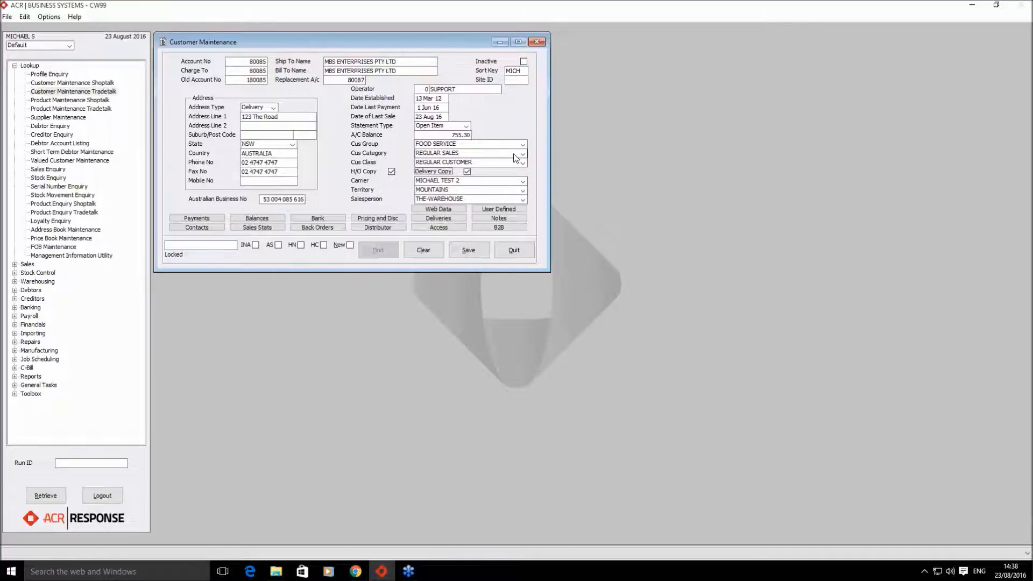
pyautogui.click(252, 71)
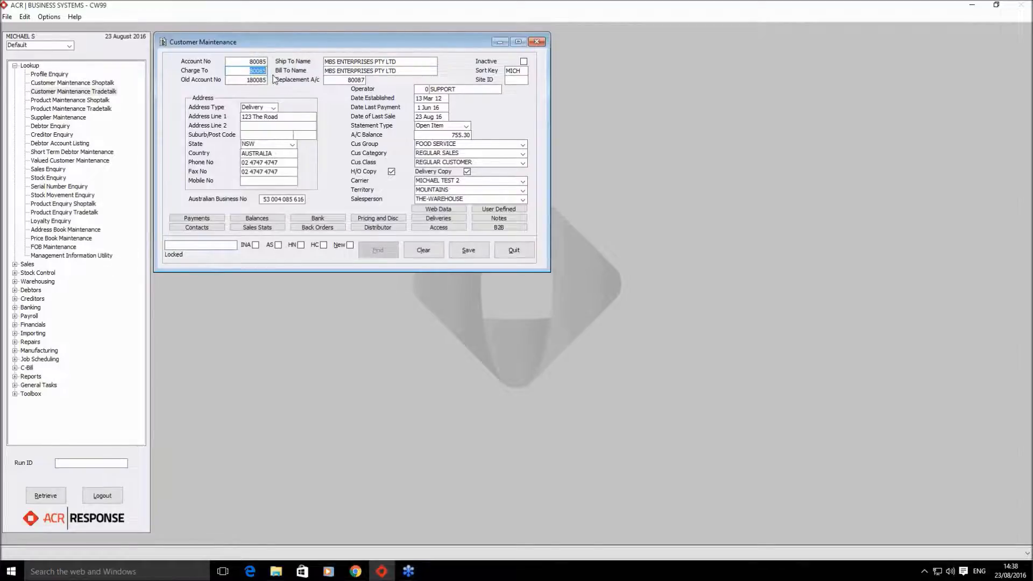
pyautogui.click(240, 62)
pyautogui.click(244, 71)
# - Save and close the customer record, then open THE CHOCOLATE SUPPLIER's eDocuments list
pyautogui.click(523, 253)
pyautogui.click(460, 309)
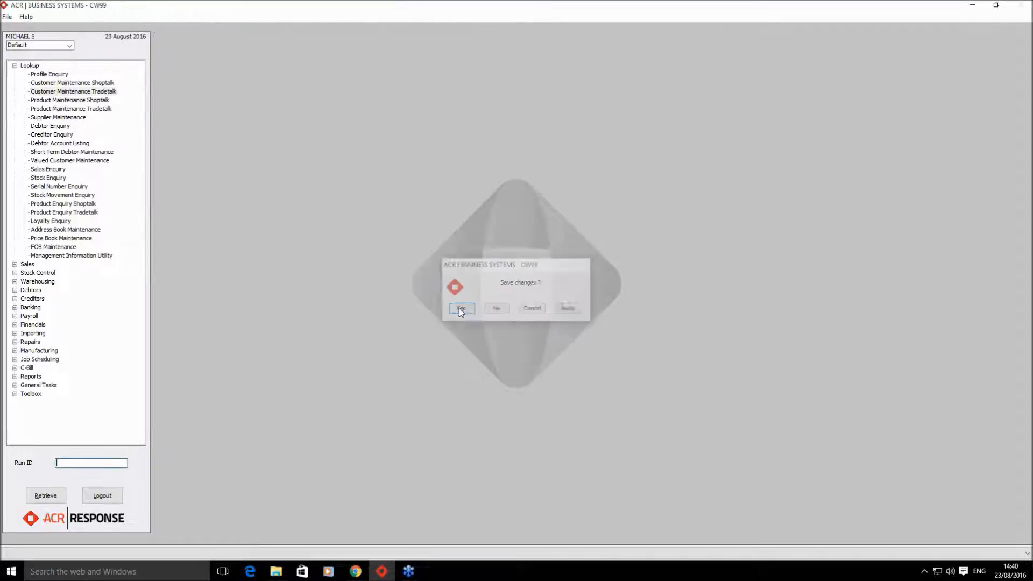
pyautogui.doubleClick(51, 117)
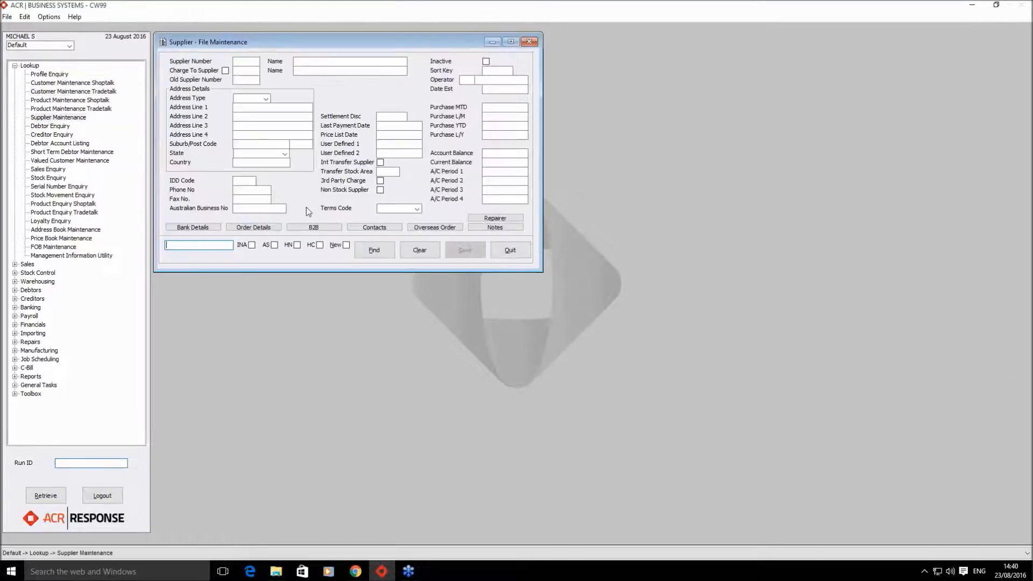
pyautogui.write('8008')
pyautogui.press('Return')
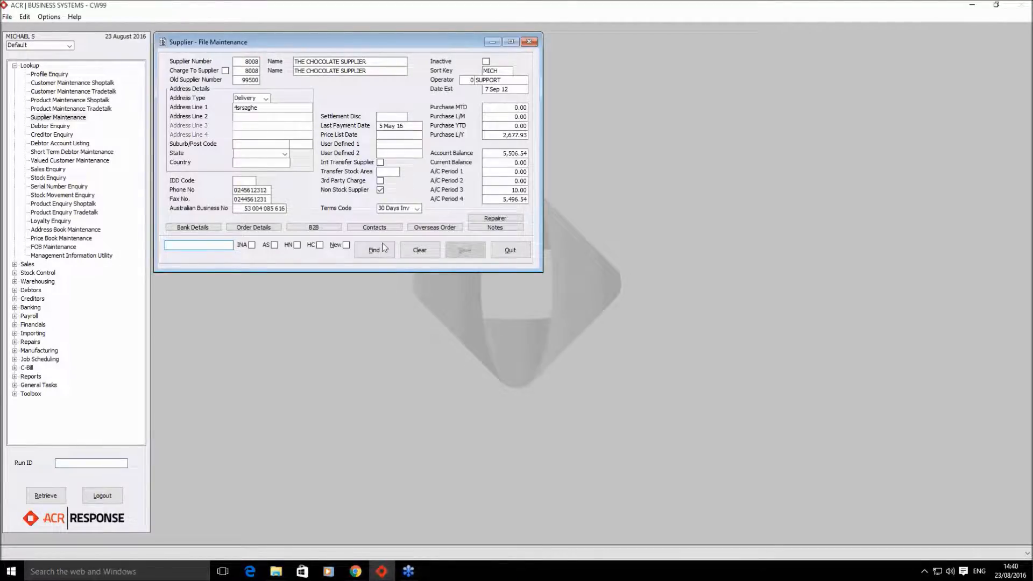
pyautogui.click(324, 228)
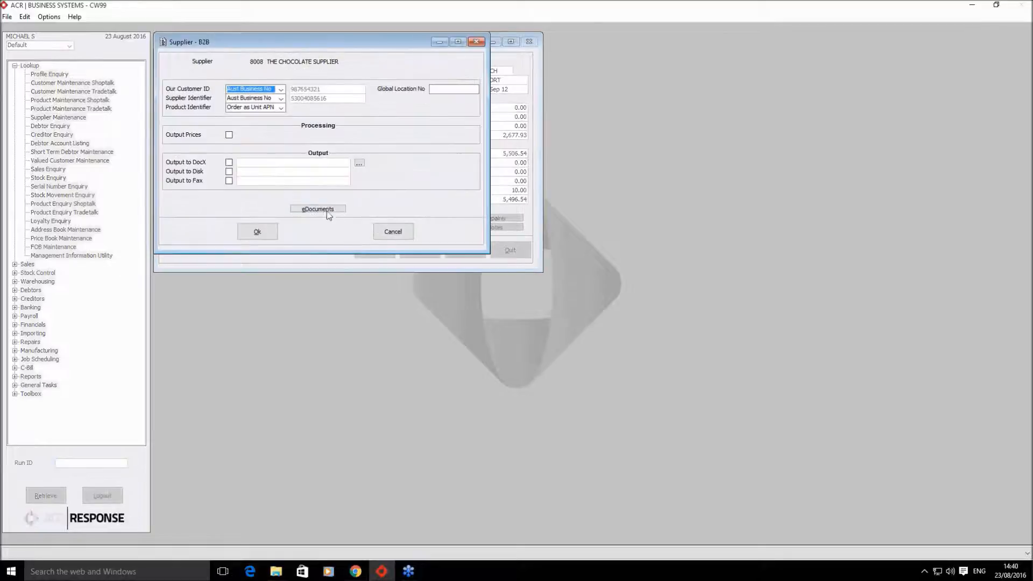
pyautogui.click(326, 213)
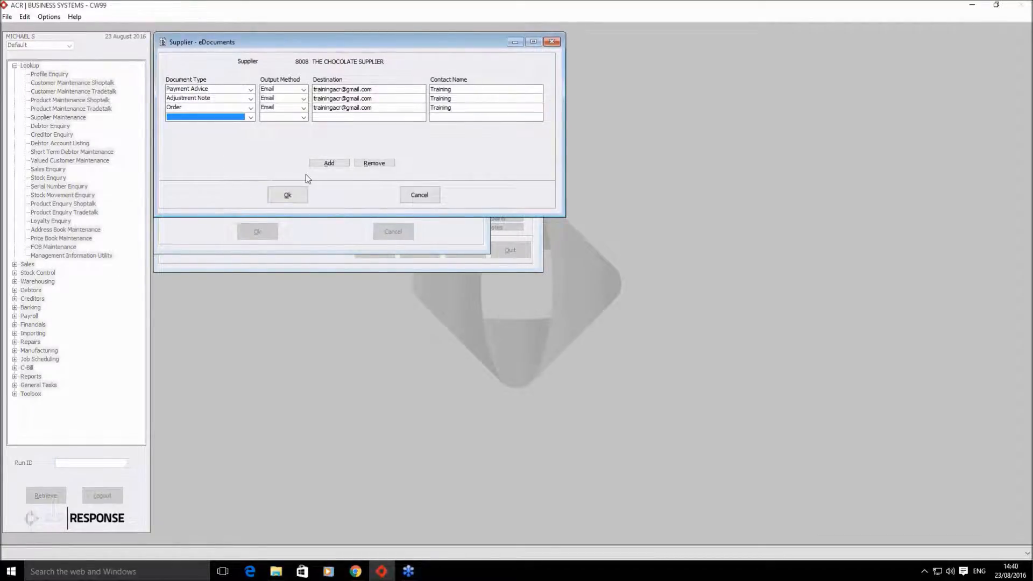
# - Set the new fourth row's document type to Bulk Email
pyautogui.click(251, 117)
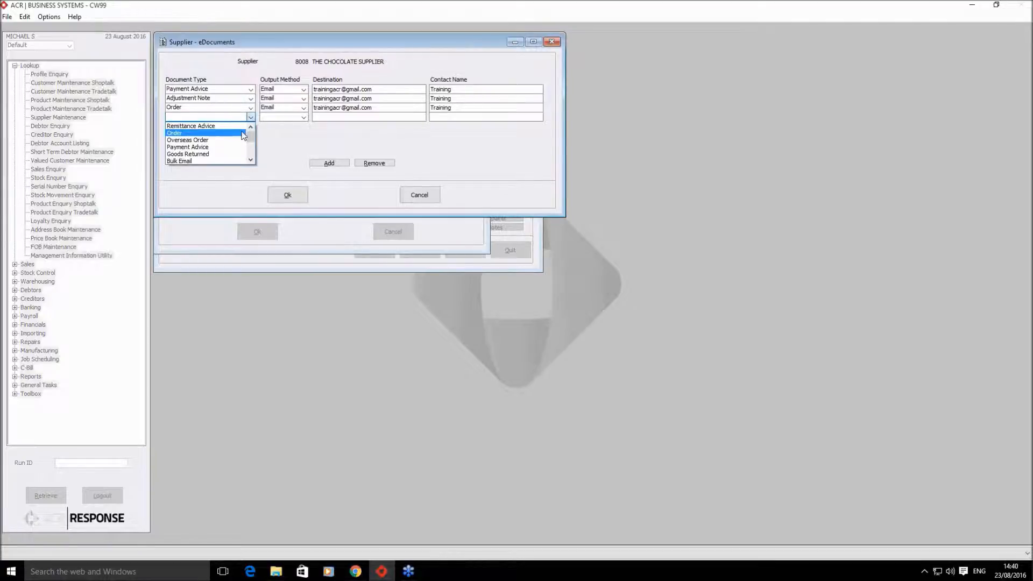
pyautogui.click(251, 159)
pyautogui.click(251, 160)
pyautogui.moveTo(252, 153); pyautogui.dragTo(257, 129)
pyautogui.click(274, 155)
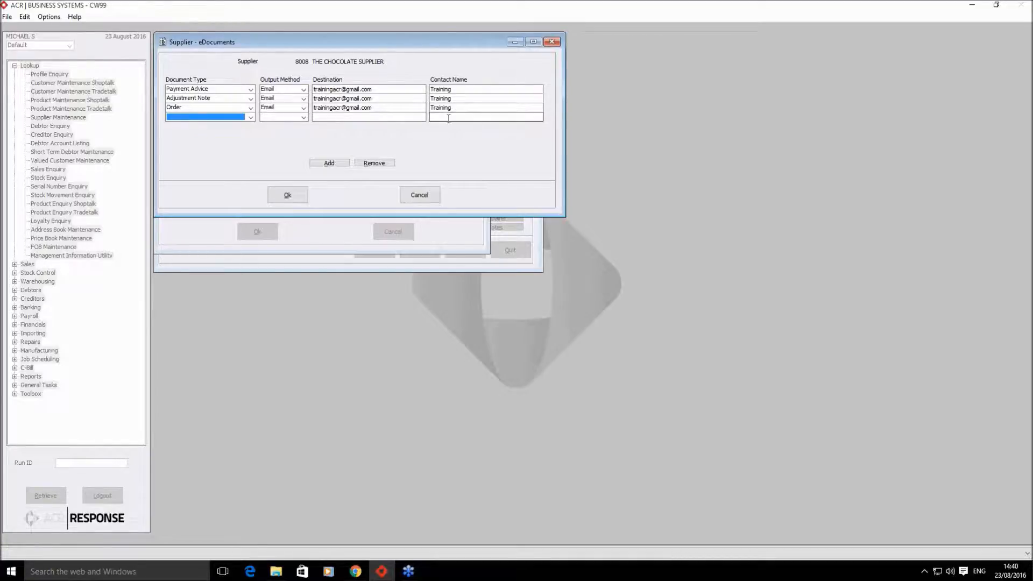
pyautogui.click(250, 117)
pyautogui.click(224, 162)
pyautogui.click(304, 118)
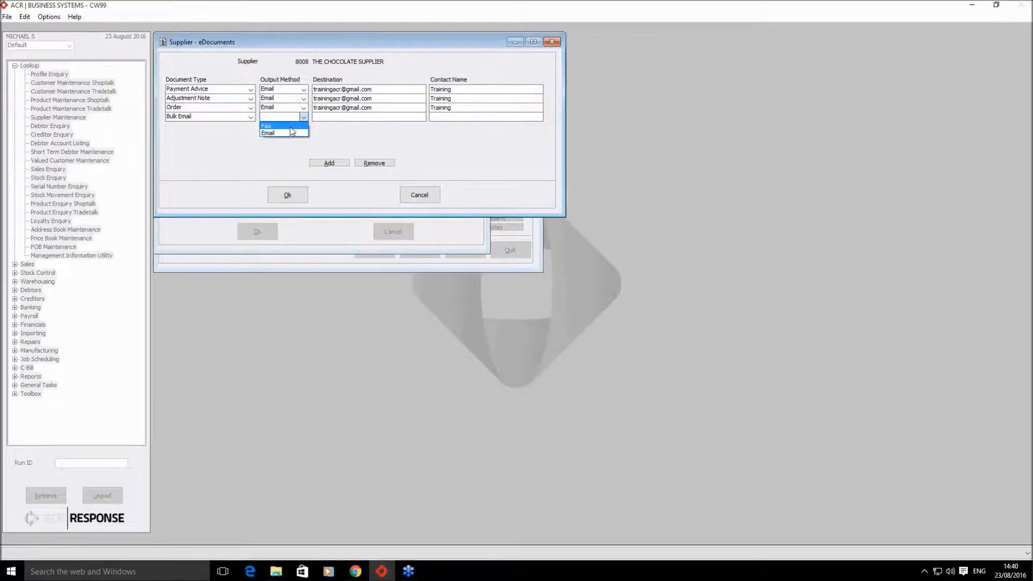
# - Try Fax output for Bulk Email, dismiss the email-only warning, and remove the row
pyautogui.click(290, 127)
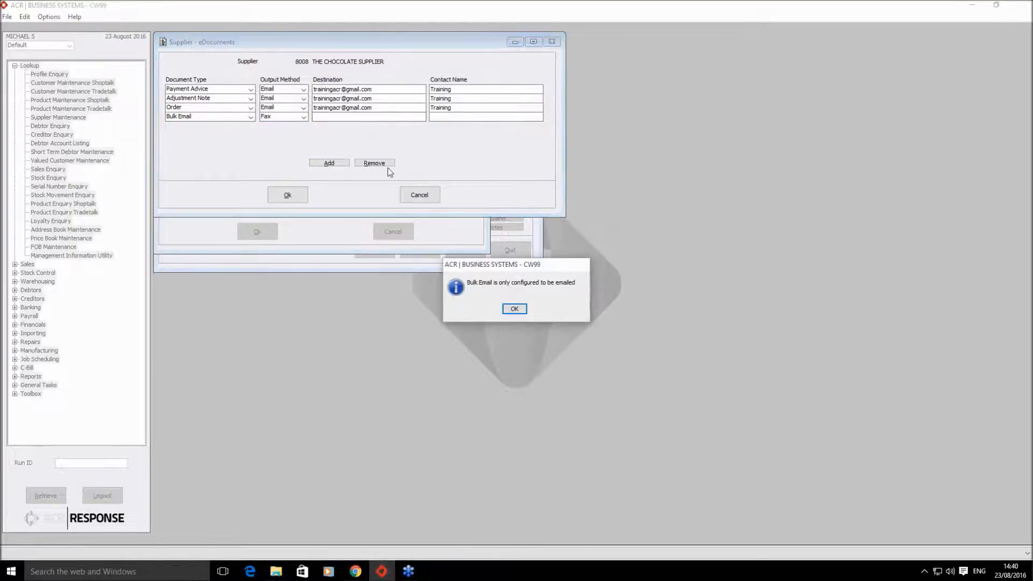
pyautogui.click(526, 311)
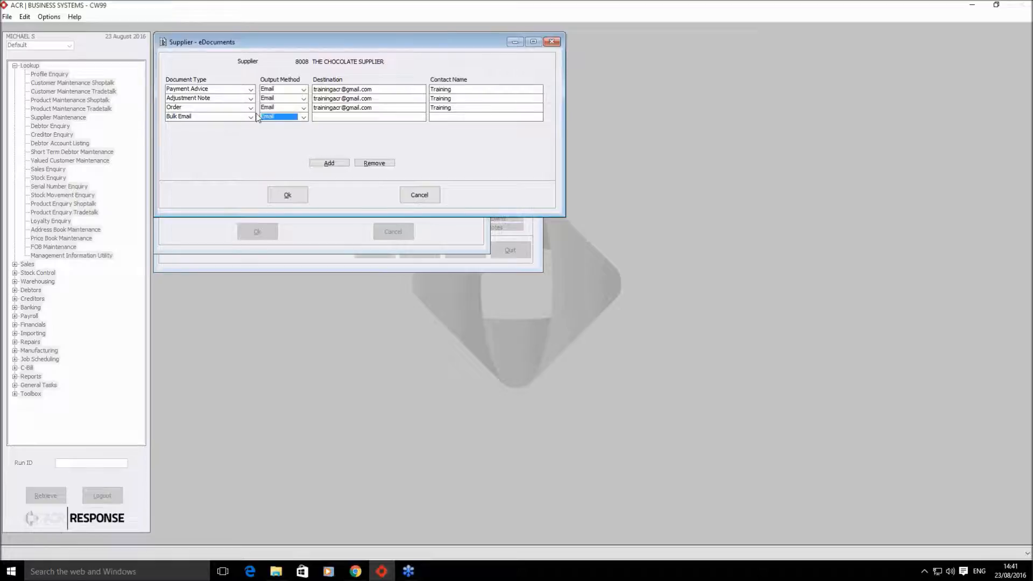
pyautogui.click(377, 163)
# - Add a trial Remittance Advice fax row with a fax number, remove it, and accept the list
pyautogui.click(327, 163)
pyautogui.click(251, 117)
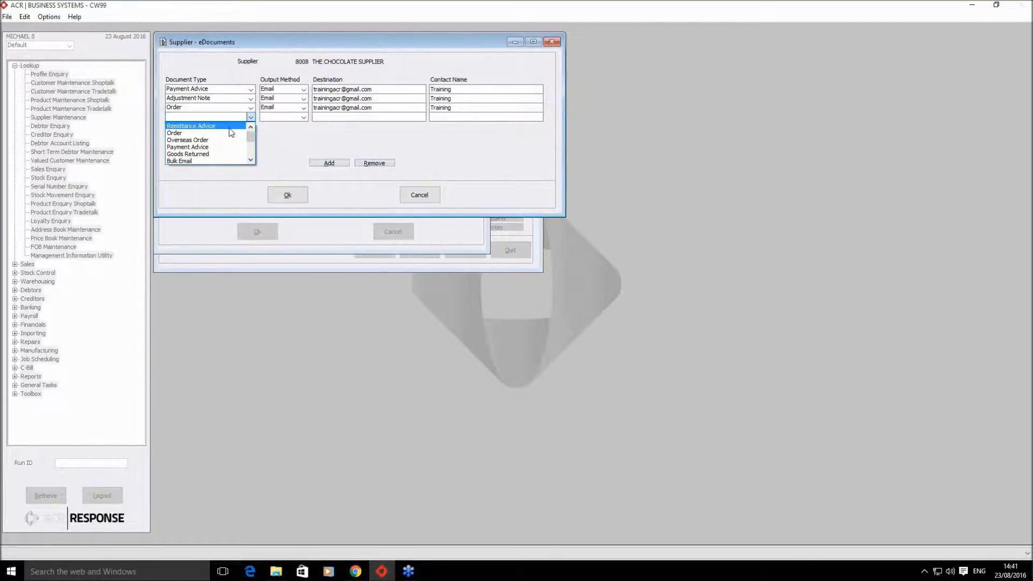
pyautogui.click(229, 127)
pyautogui.click(303, 118)
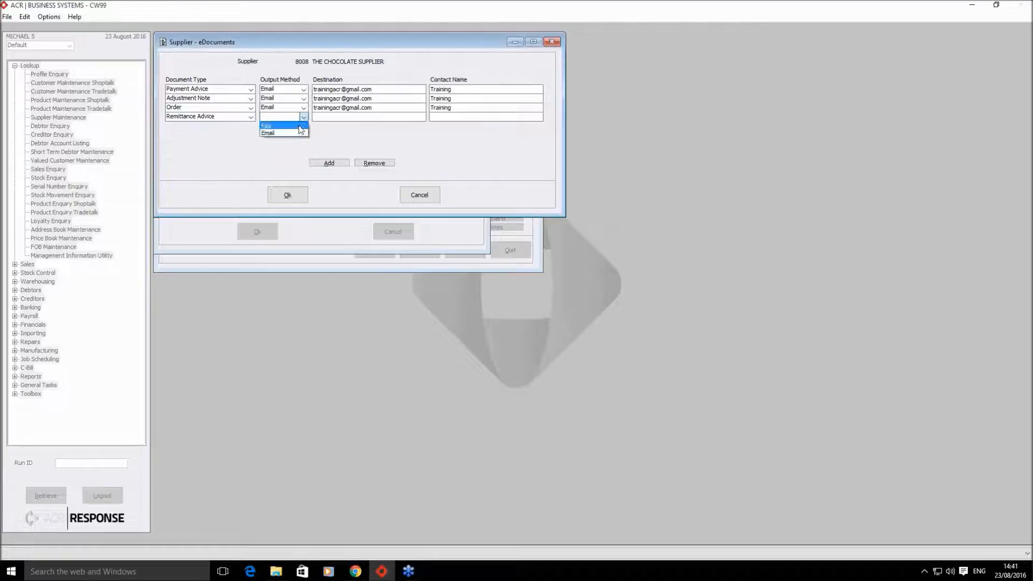
pyautogui.click(295, 127)
pyautogui.click(314, 119)
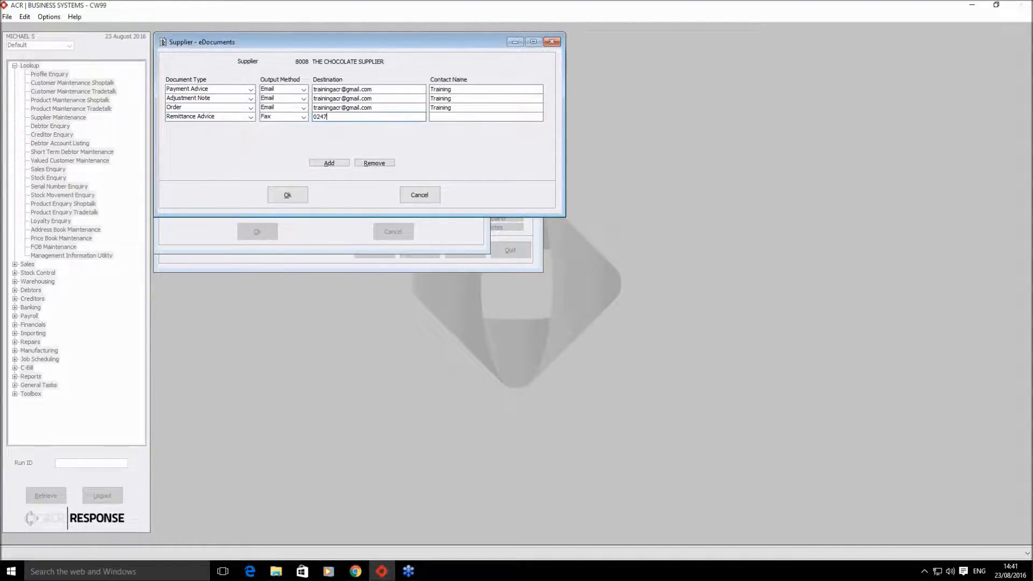
pyautogui.click(374, 166)
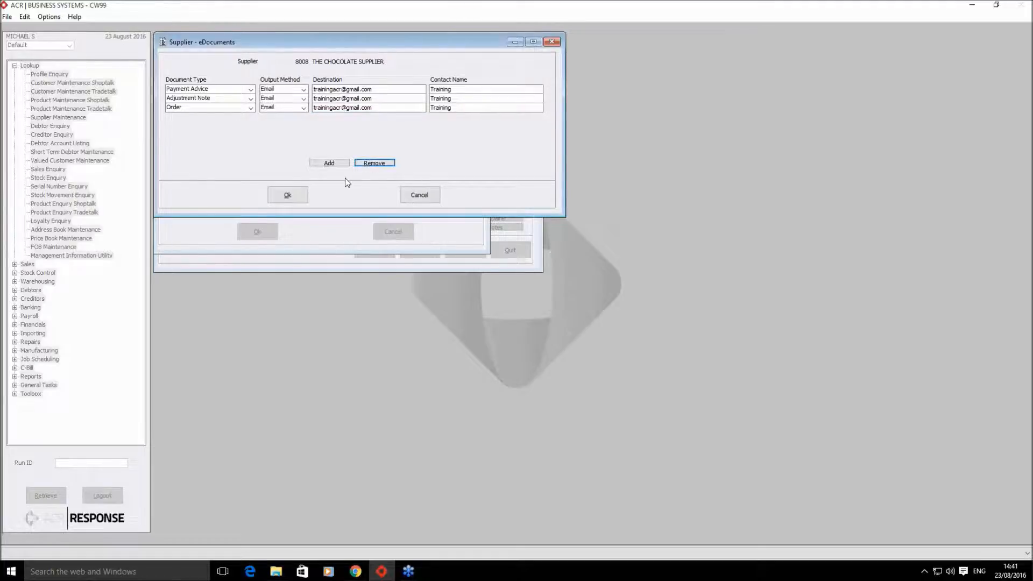
pyautogui.click(287, 200)
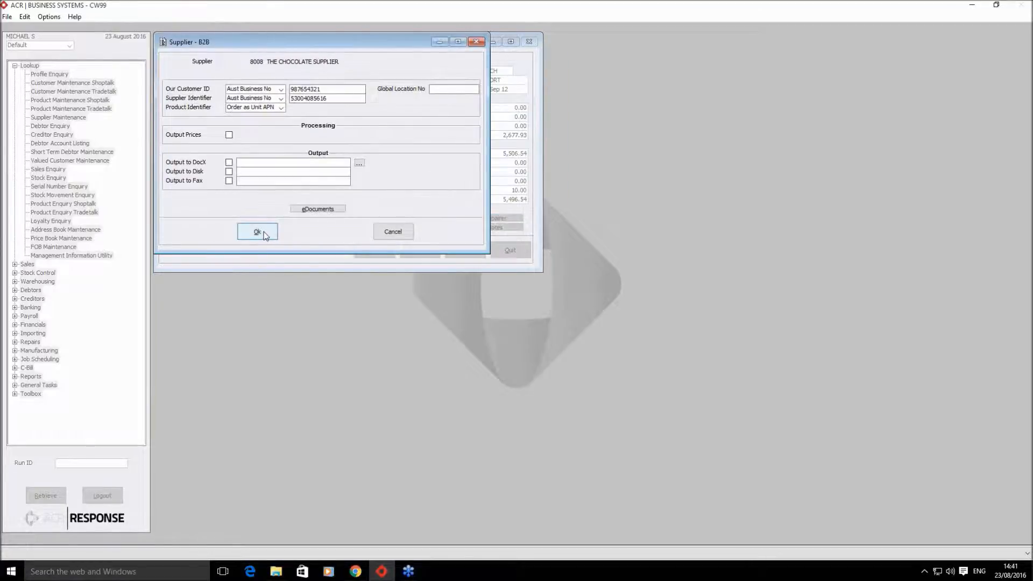
# - Save the supplier's eDocuments and B2B settings, then reopen the eDocuments list to verify them
pyautogui.click(263, 233)
pyautogui.click(461, 307)
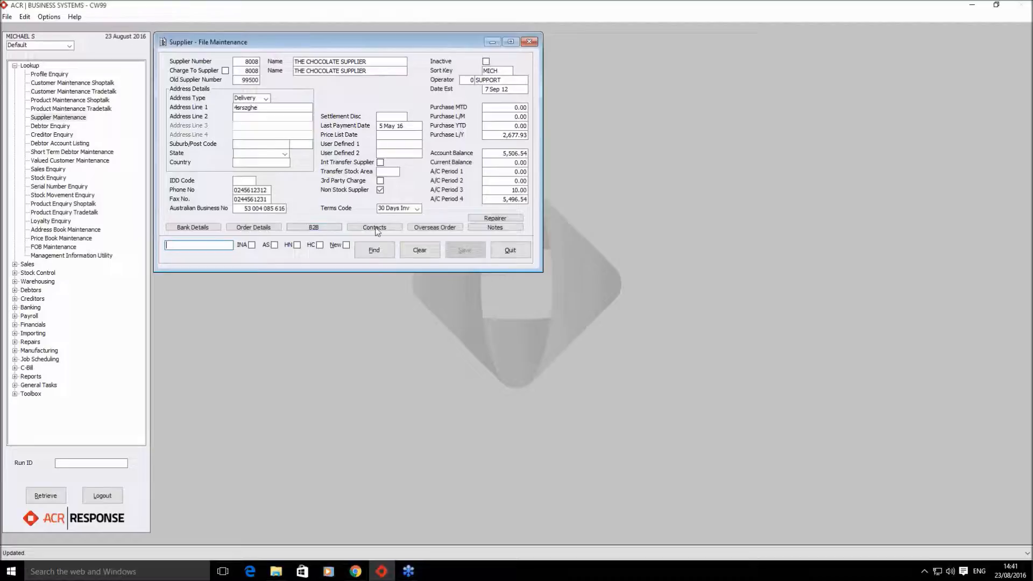
pyautogui.click(307, 227)
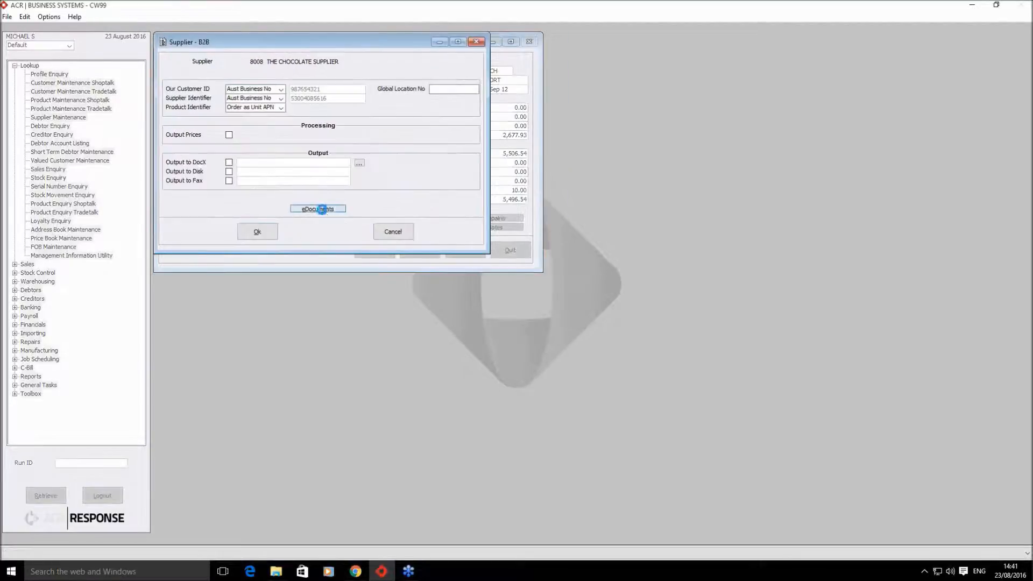
pyautogui.click(320, 208)
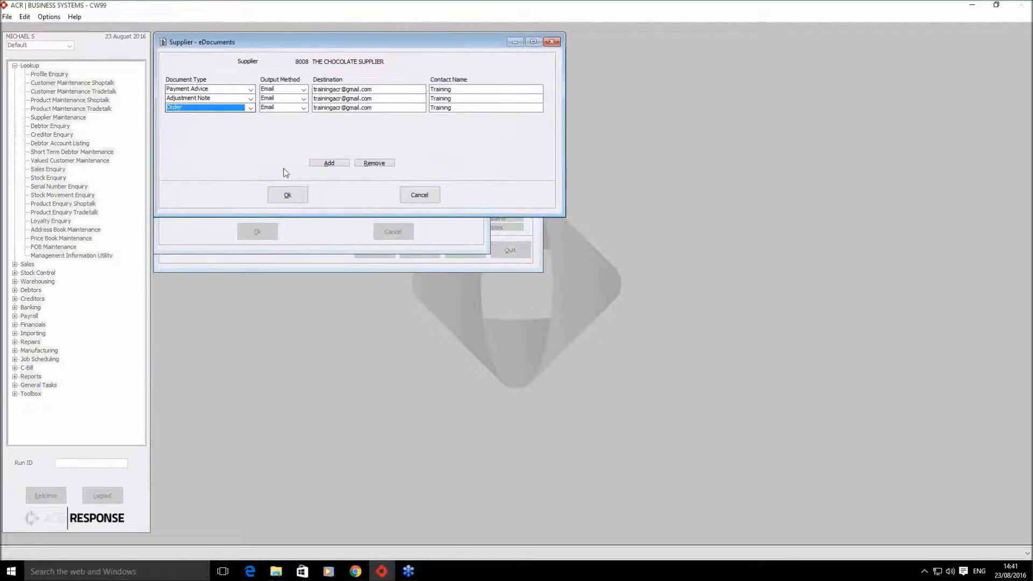
# - Close the eDocuments list, the B2B settings and the chocolate supplier's maintenance record
pyautogui.click(288, 195)
pyautogui.click(258, 232)
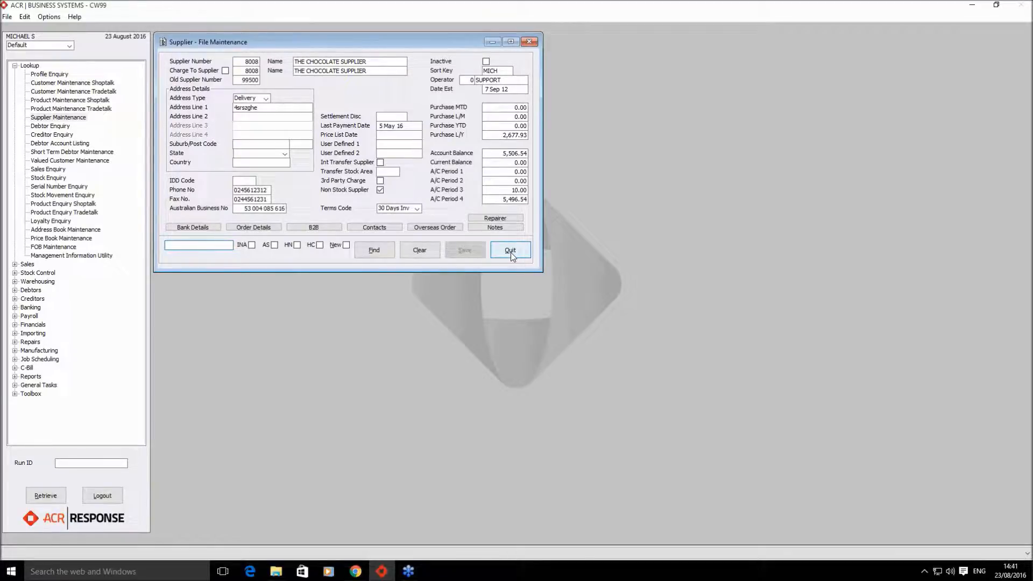
pyautogui.click(510, 251)
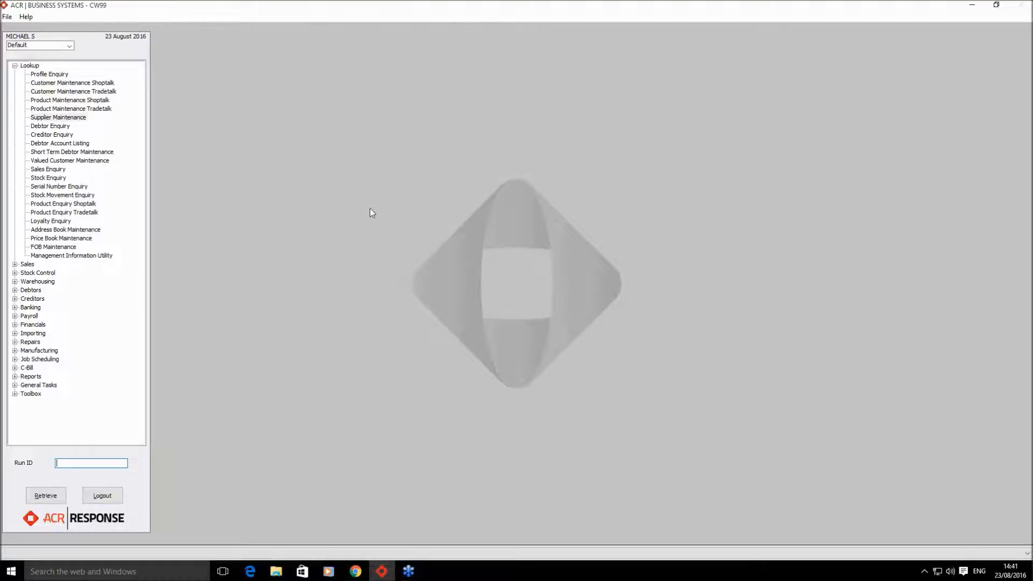
# - Collapse Lookup and launch Sales > Invoicing > Standard Invoice from the menu tree
pyautogui.click(15, 65)
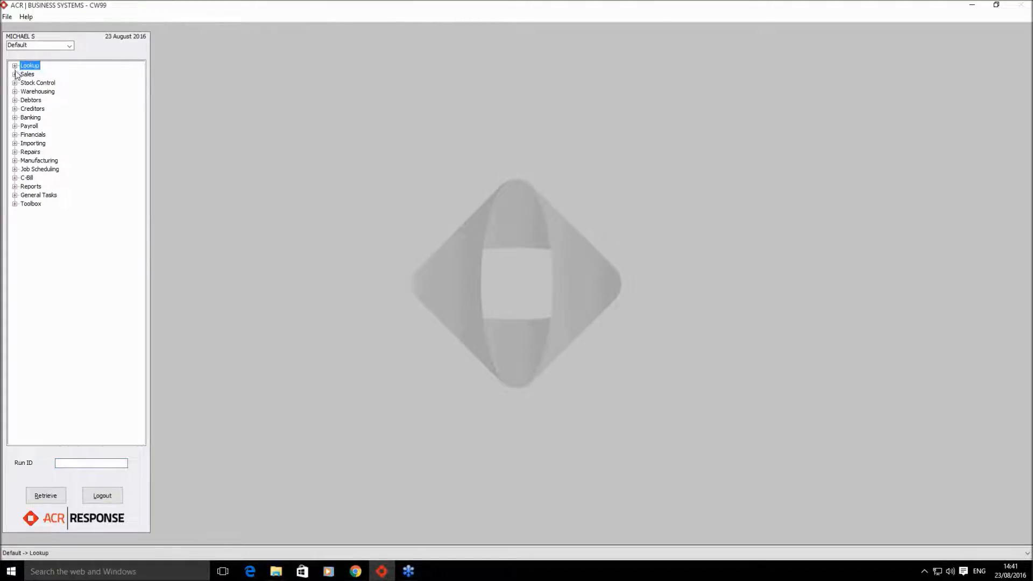
pyautogui.click(15, 74)
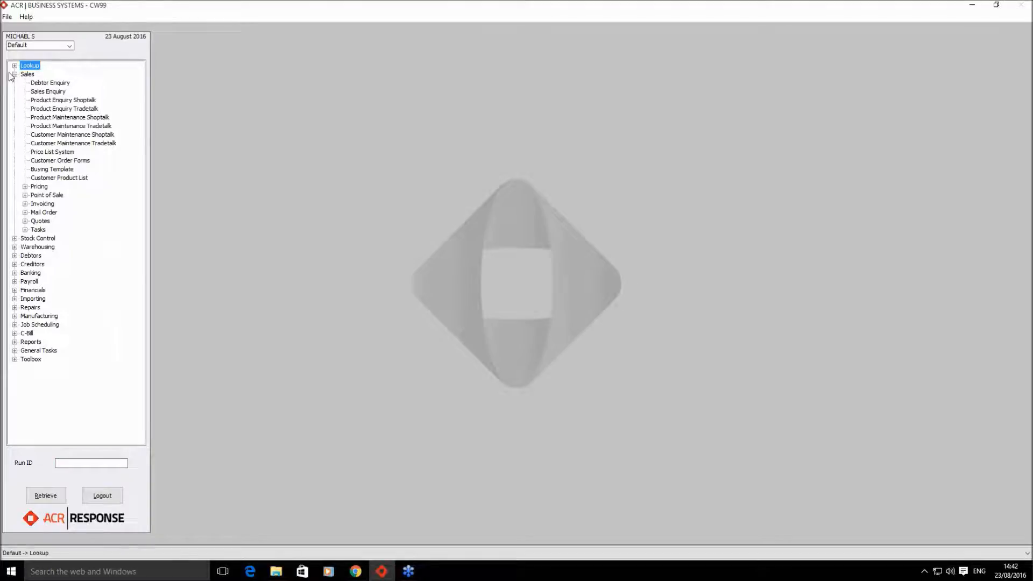
pyautogui.click(28, 204)
pyautogui.doubleClick(55, 213)
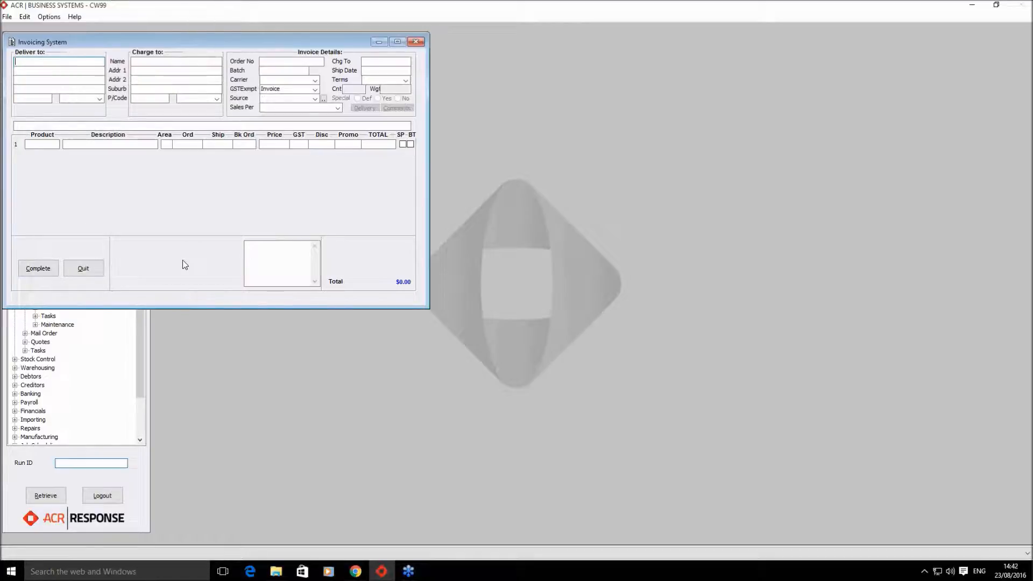
# - Enter the customer code for MBS ENTERPRISES PTY LTD and load its delivery and billing details
pyautogui.write('80085')
pyautogui.press('Return')
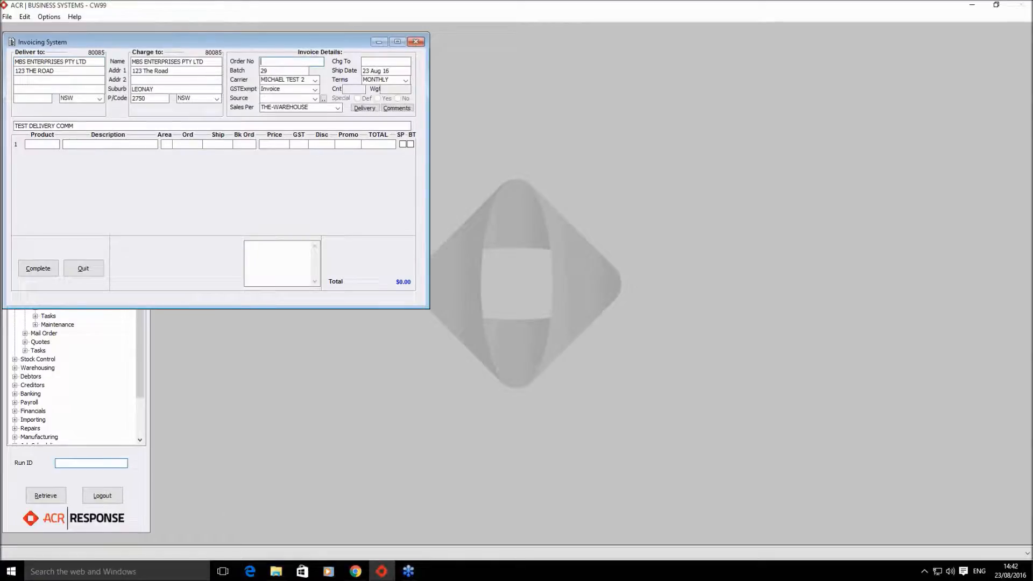
pyautogui.press('Return')
# - Add line 1 with product 80 (MBS WIDGET) at quantity 10, accept charges, and reach Invoice Completion
pyautogui.write('80085')
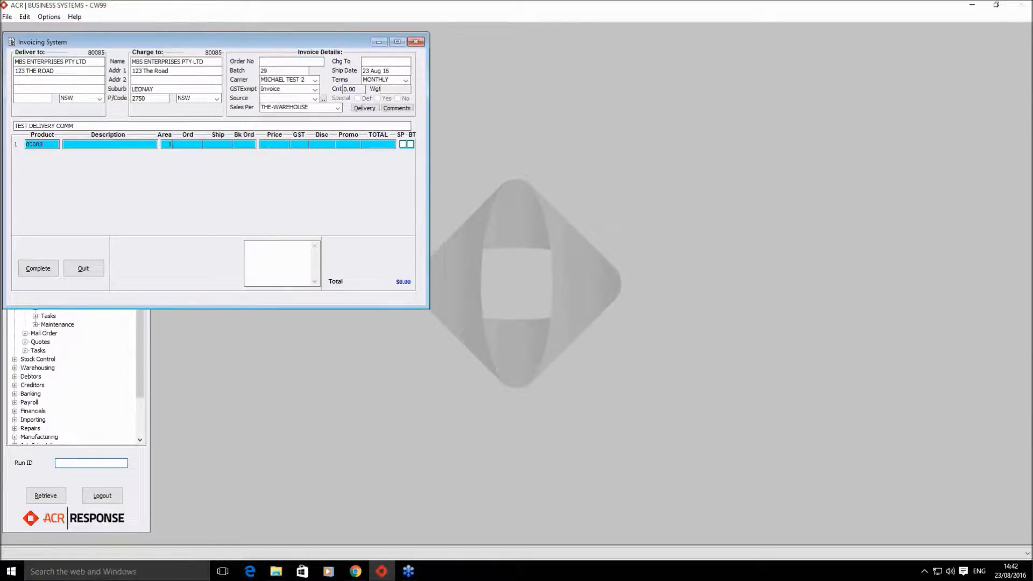
pyautogui.press('Return')
pyautogui.write('10')
pyautogui.press('Return')
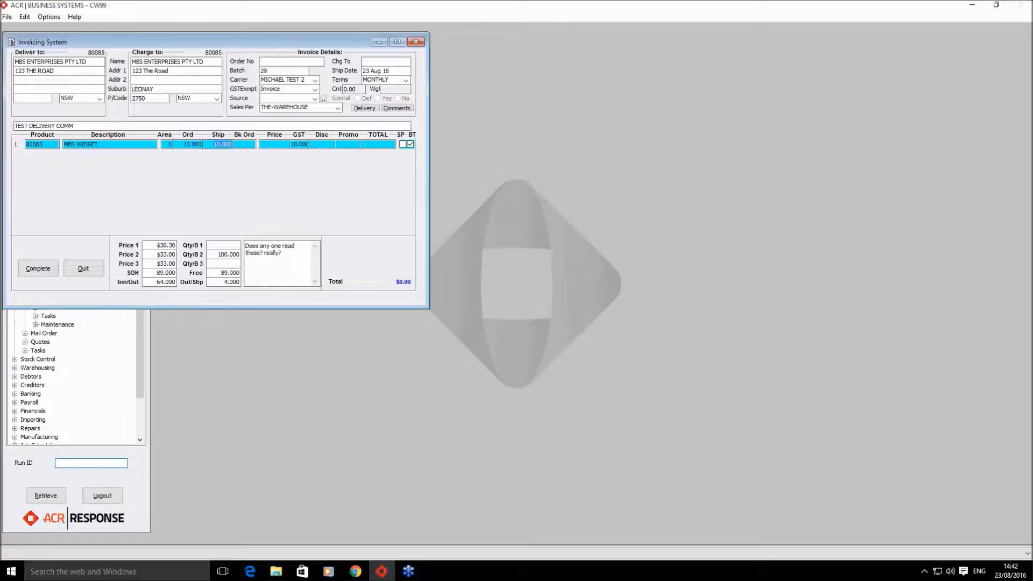
pyautogui.press('Return')
pyautogui.press('Return')
pyautogui.press('Return')
pyautogui.press('Return')
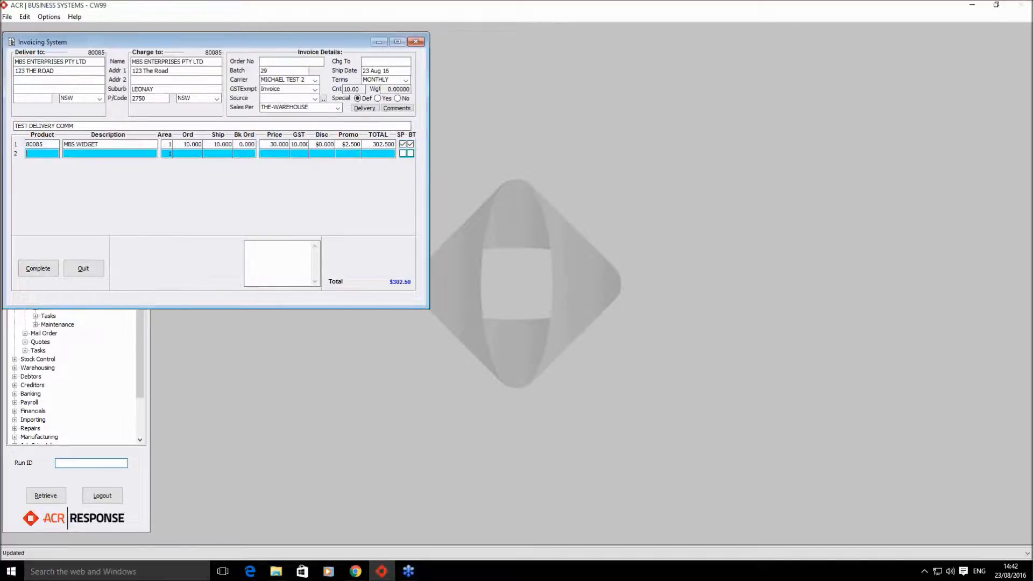
pyautogui.press('Return')
pyautogui.press('Return')
pyautogui.press('Return')
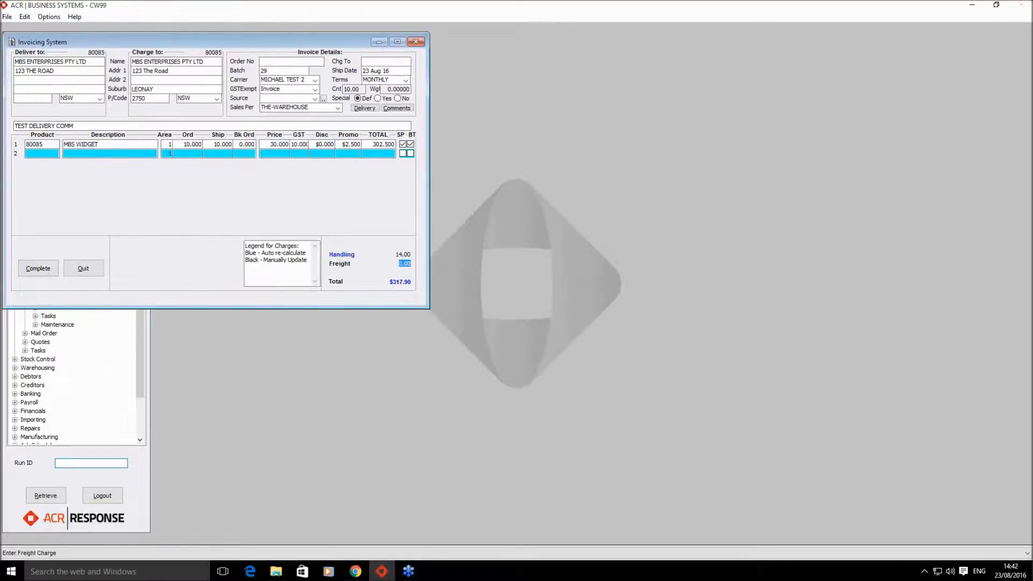
pyautogui.press('Return')
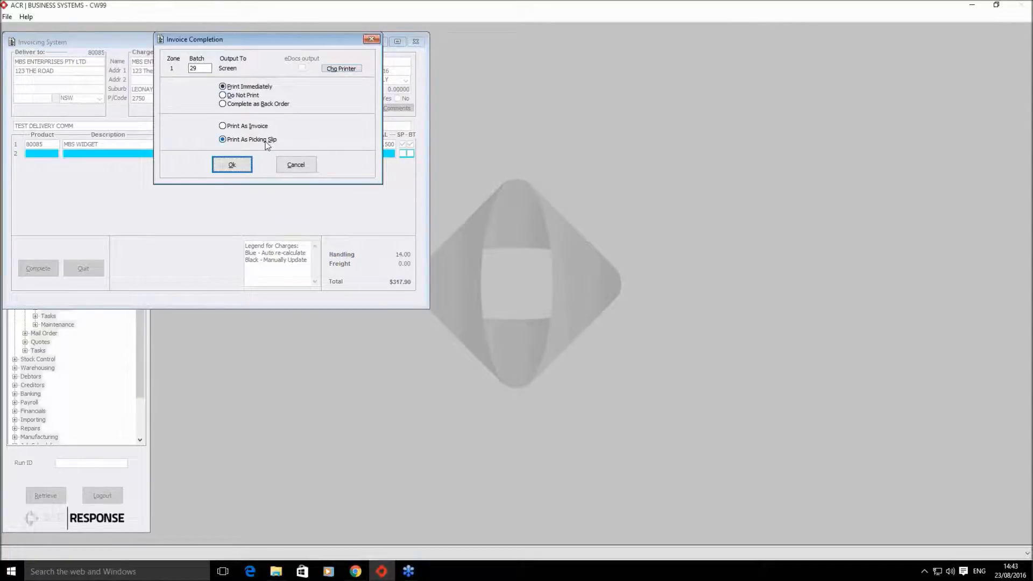
# - Set the invoice printer output to Screen with eDocs output defaults included
pyautogui.click(333, 69)
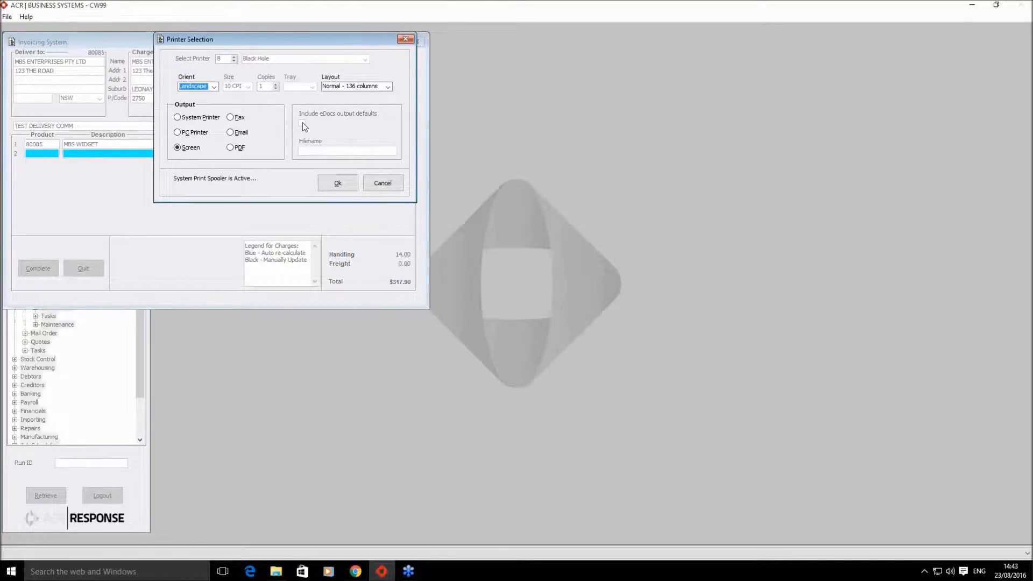
pyautogui.click(340, 183)
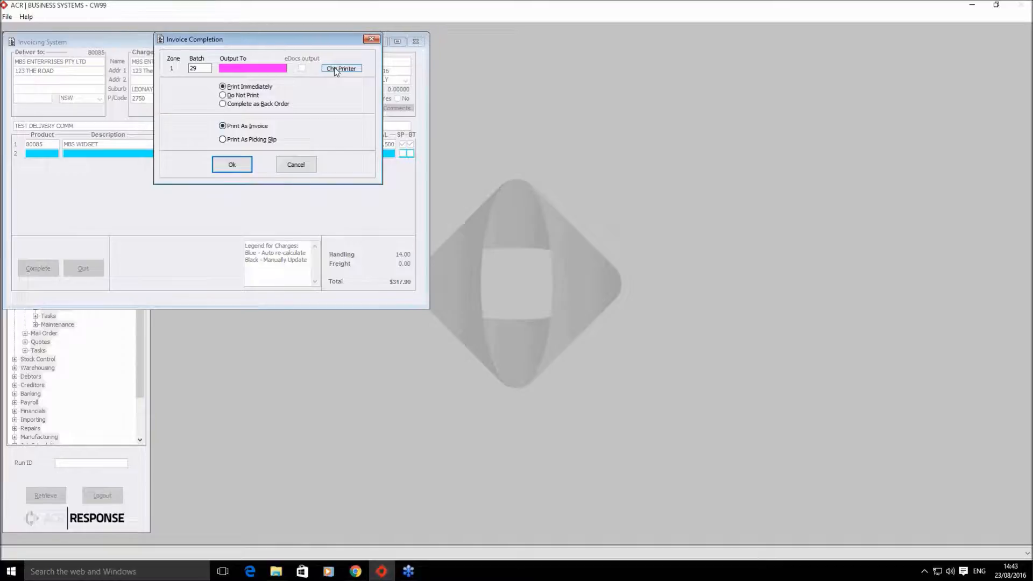
pyautogui.click(336, 69)
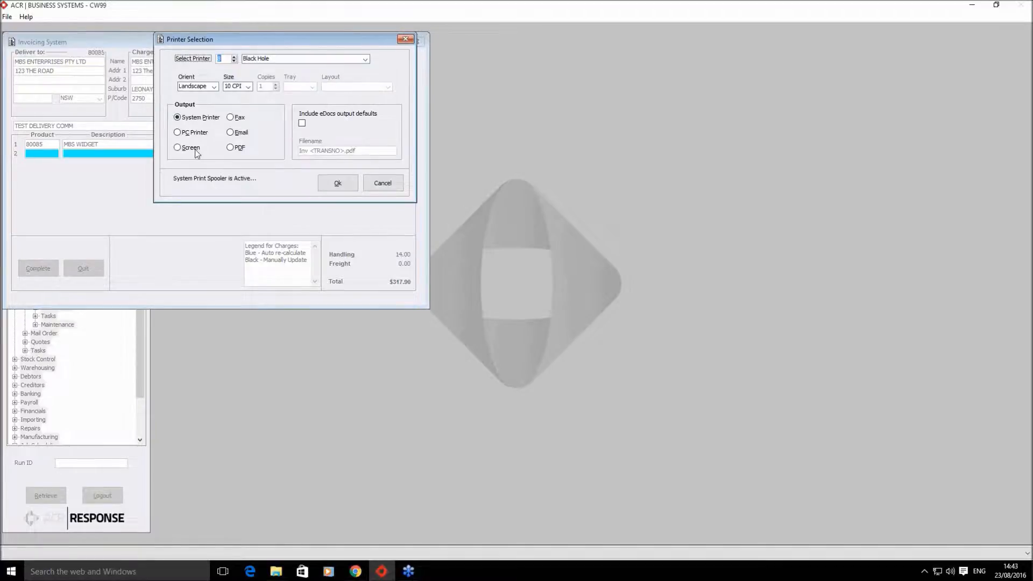
pyautogui.click(178, 148)
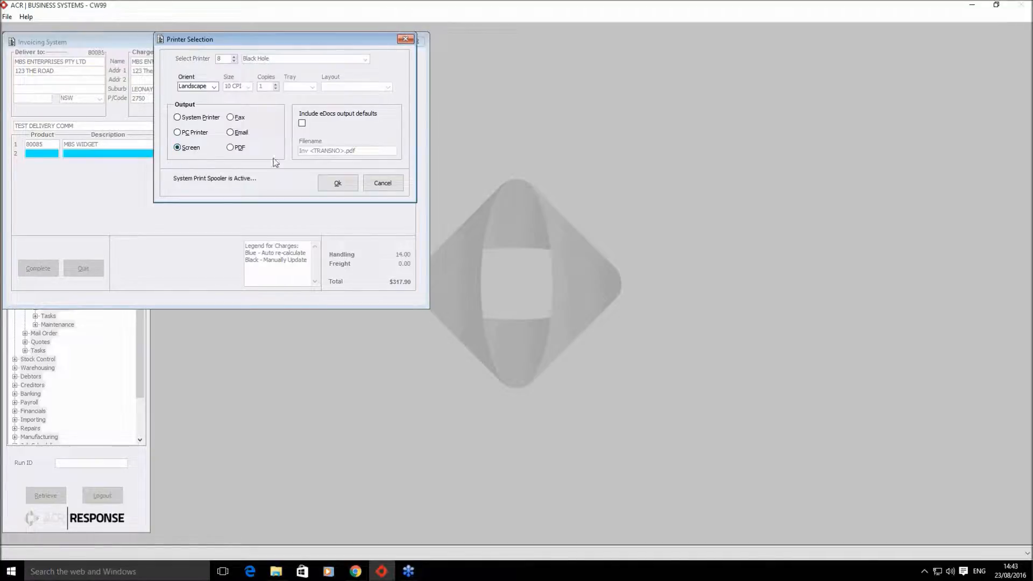
pyautogui.click(303, 126)
pyautogui.click(344, 185)
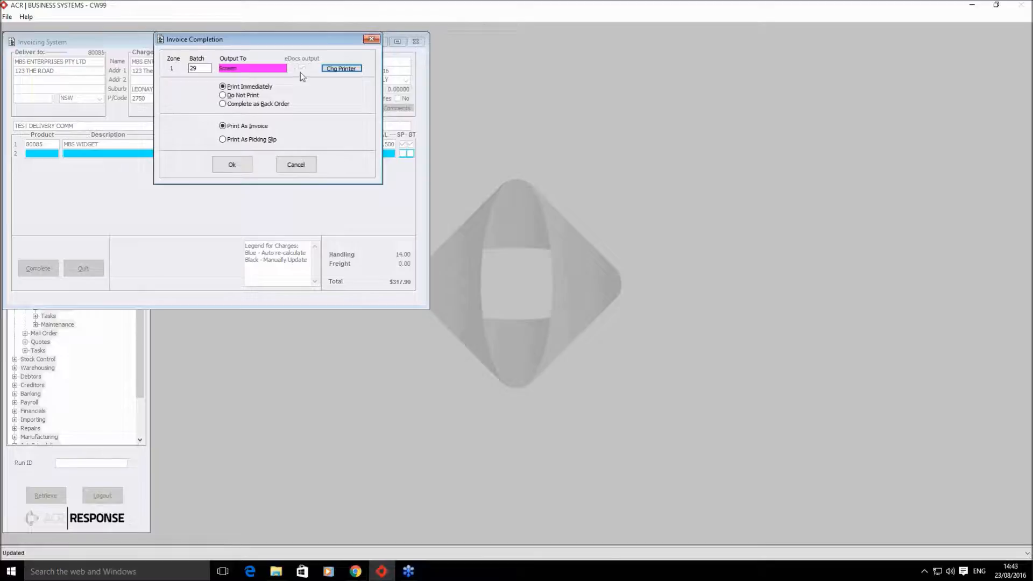
# - Print as invoice 105994, open the PDF in Foxit Reader, and acknowledge the summary messages
pyautogui.click(232, 165)
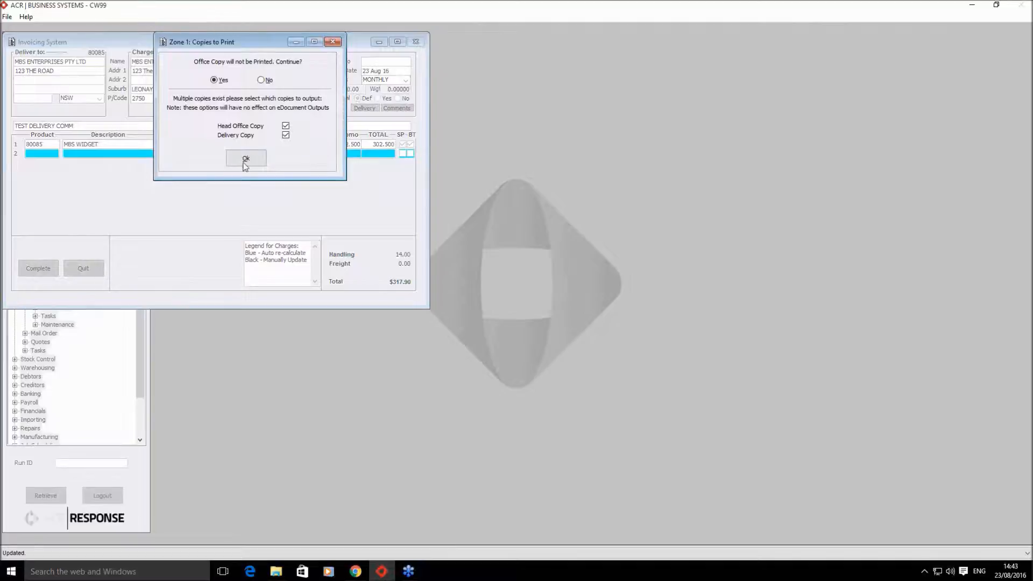
pyautogui.click(246, 160)
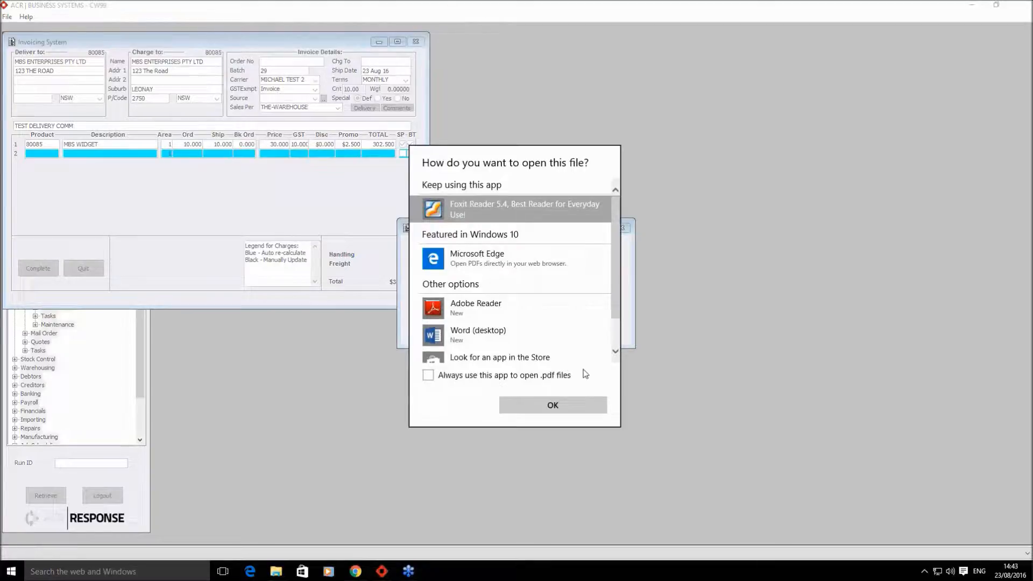
pyautogui.click(428, 375)
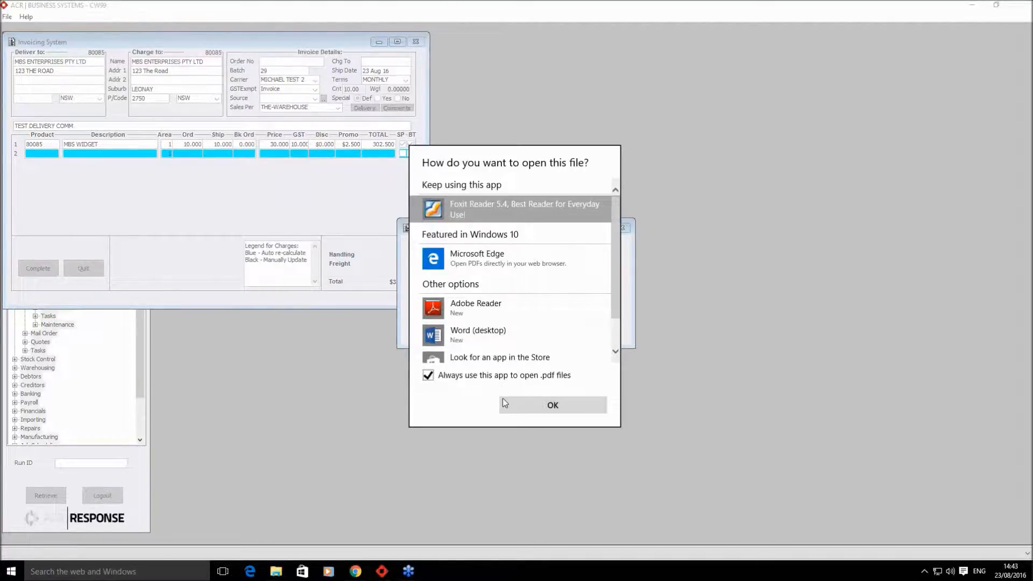
pyautogui.click(514, 405)
pyautogui.click(514, 326)
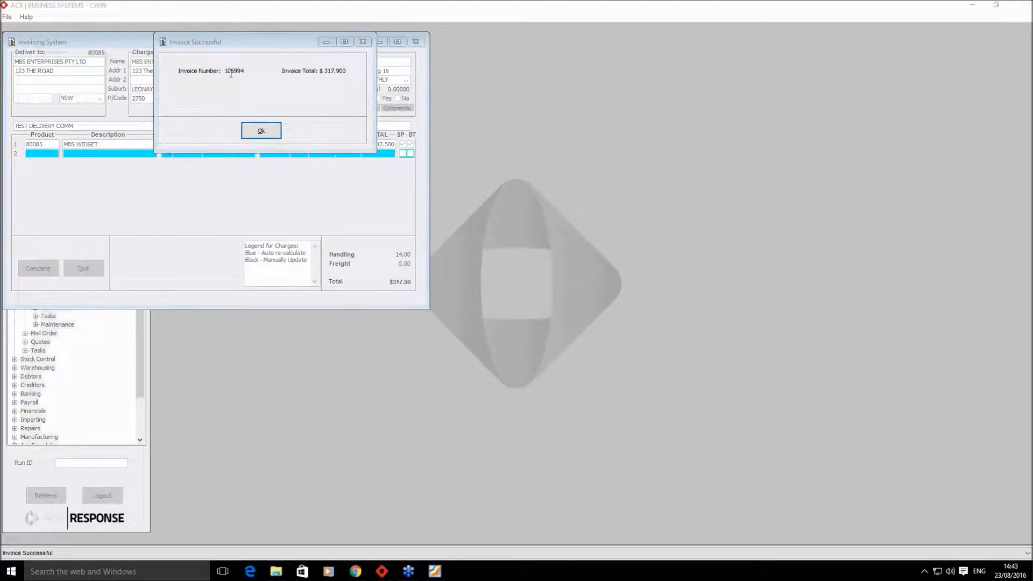
pyautogui.click(269, 134)
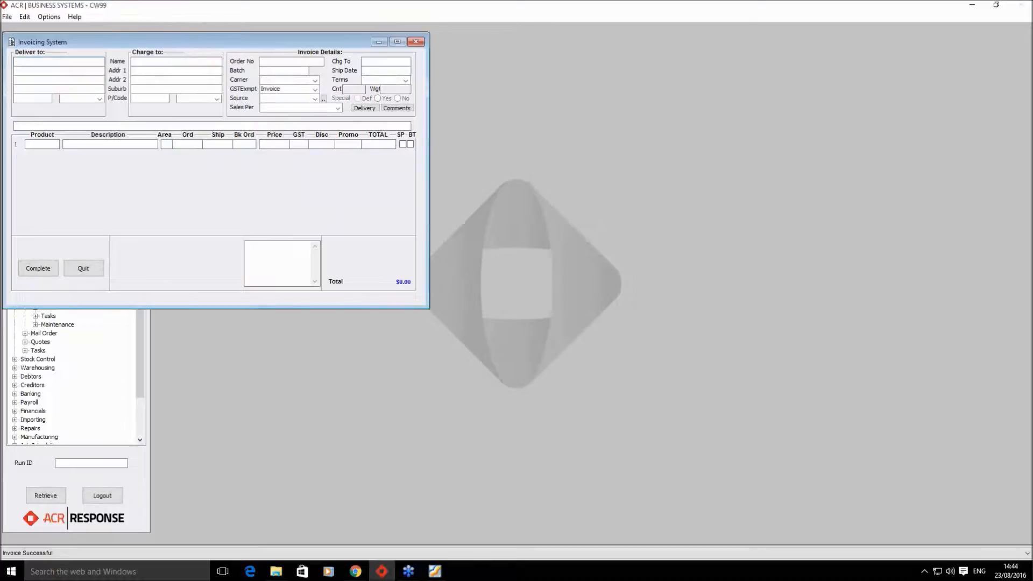
pyautogui.click(440, 574)
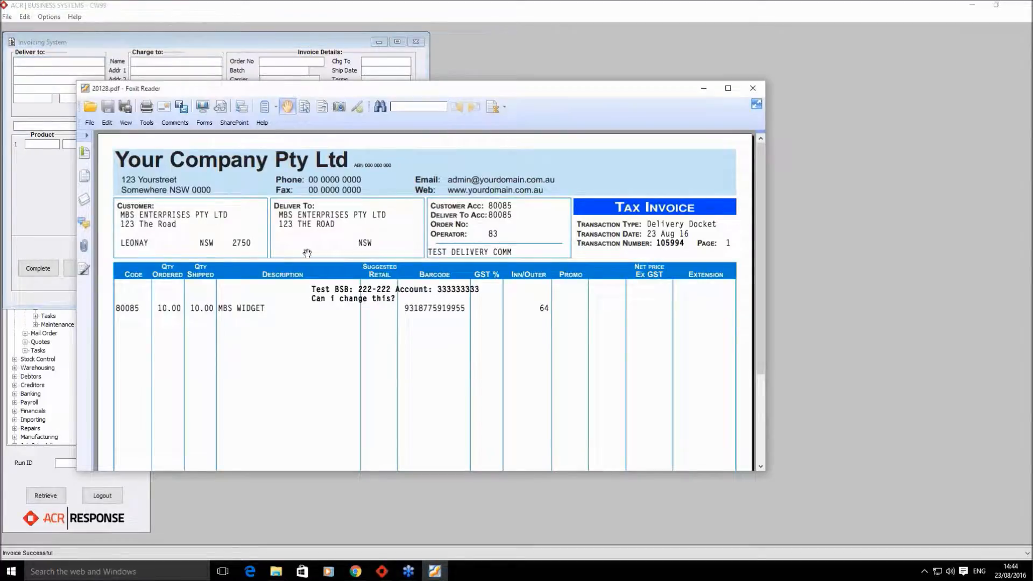
pyautogui.scroll(-4, 356, 269)
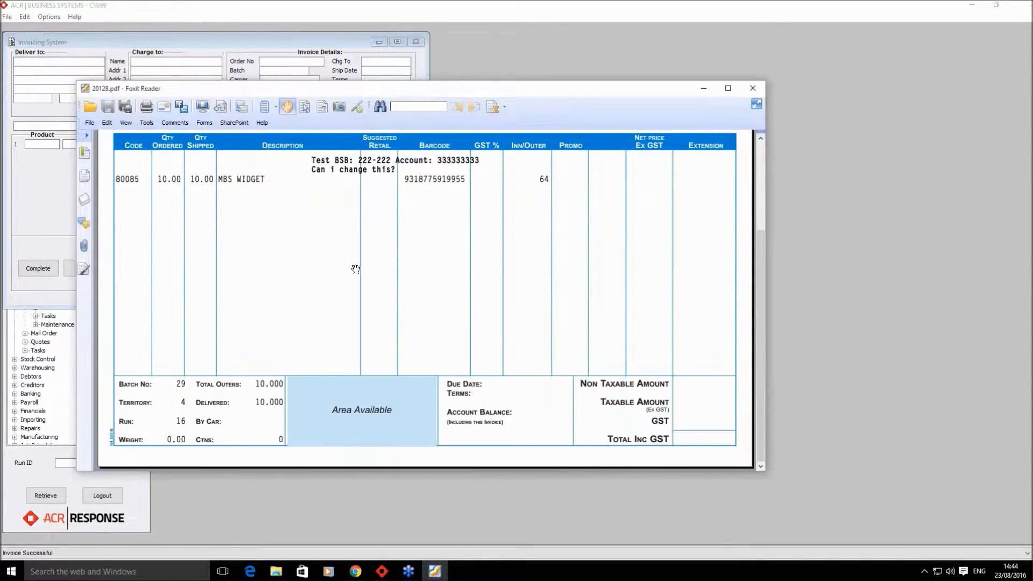
pyautogui.scroll(4, 355, 270)
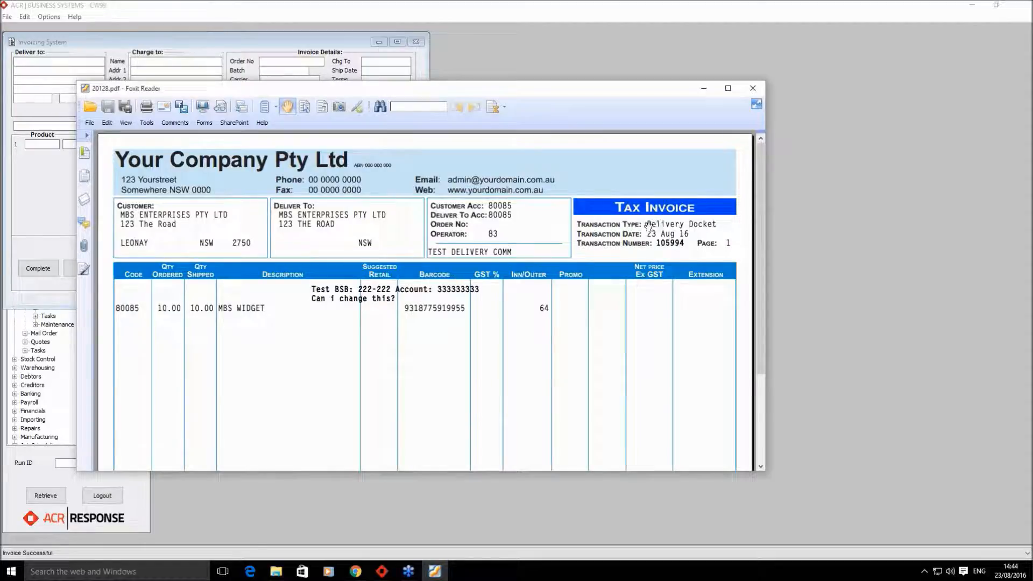
pyautogui.scroll(-1, 621, 314)
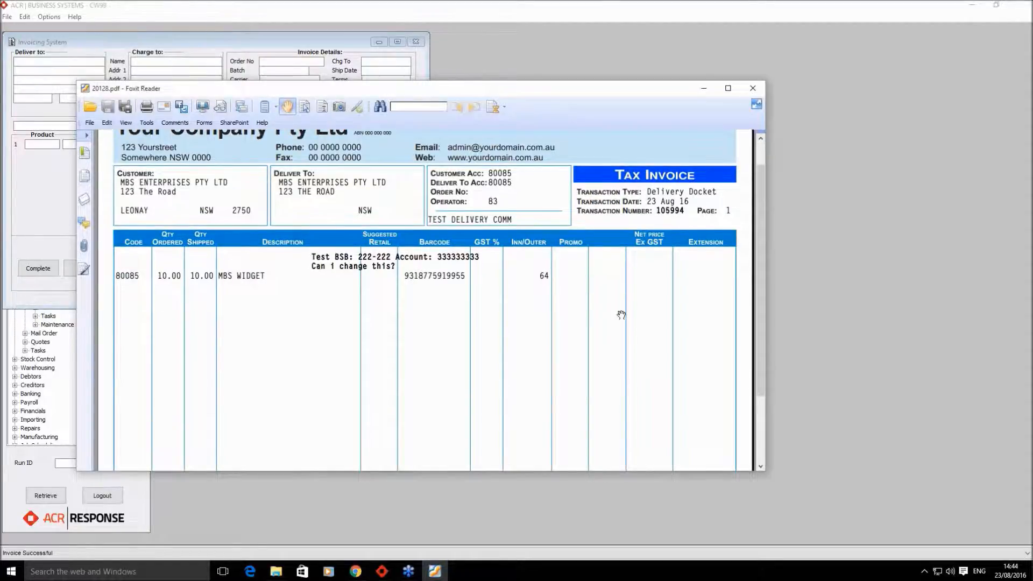
pyautogui.scroll(1, 561, 357)
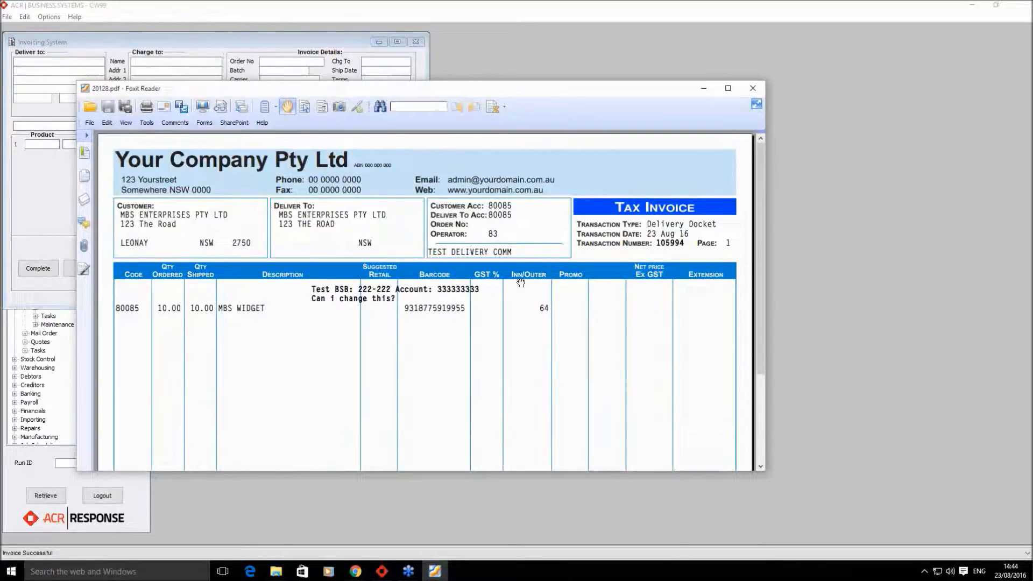
pyautogui.scroll(-3, 412, 352)
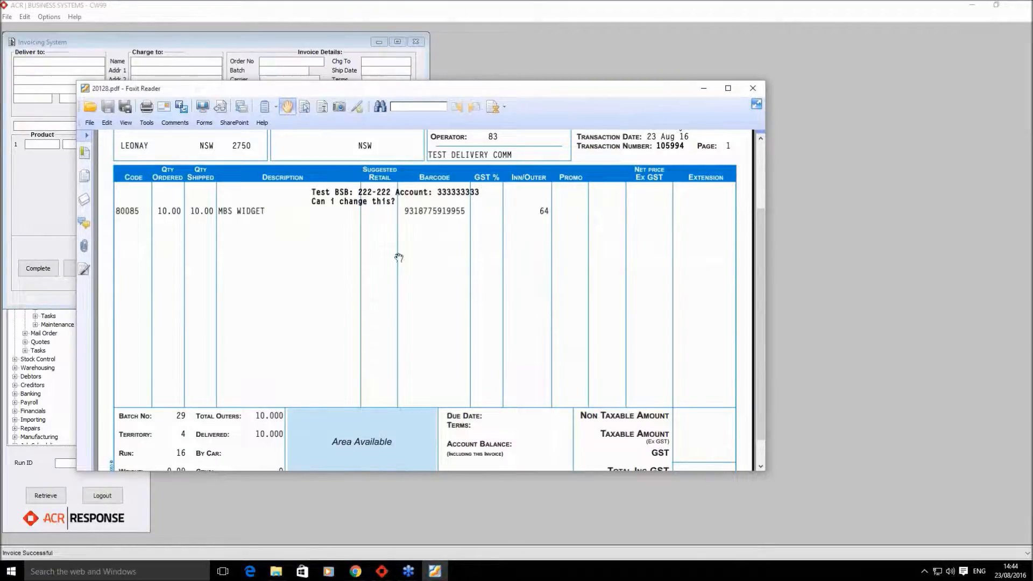
pyautogui.scroll(-1, 592, 330)
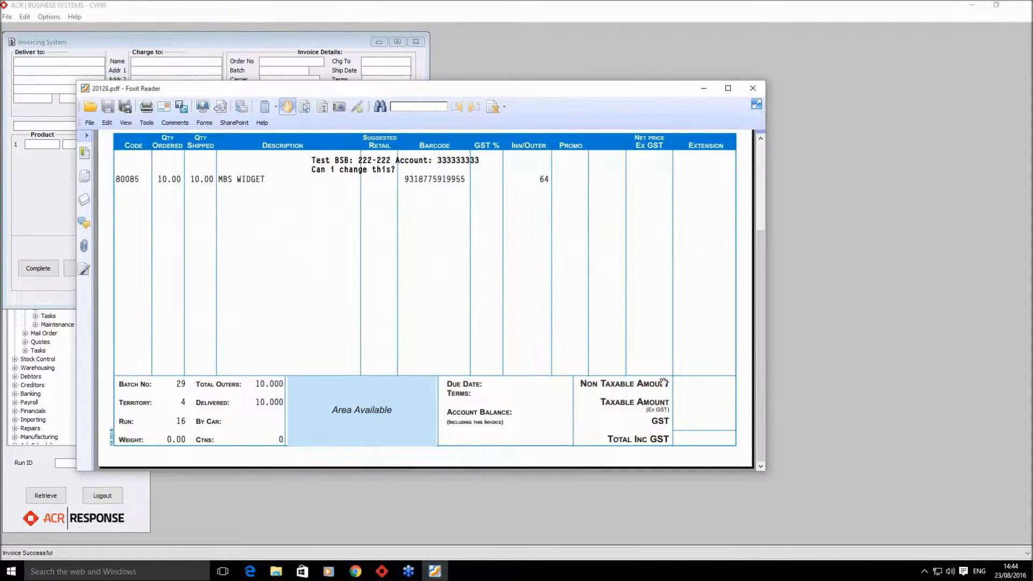
pyautogui.scroll(5, 667, 371)
pyautogui.click(704, 88)
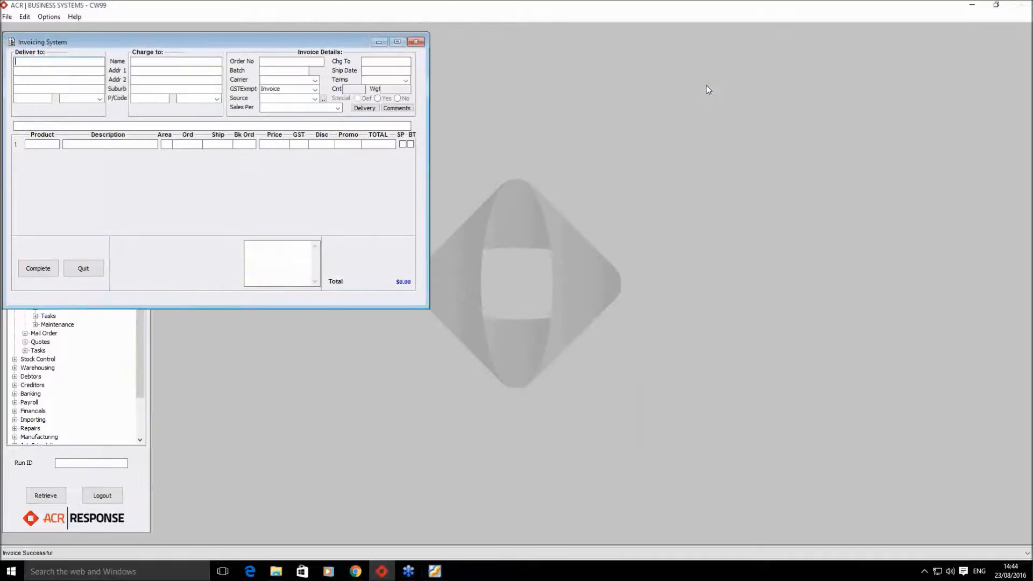
# - Refresh the Gmail inbox and open the new Invoice 105994 email
pyautogui.moveTo(353, 575)
pyautogui.click(358, 520)
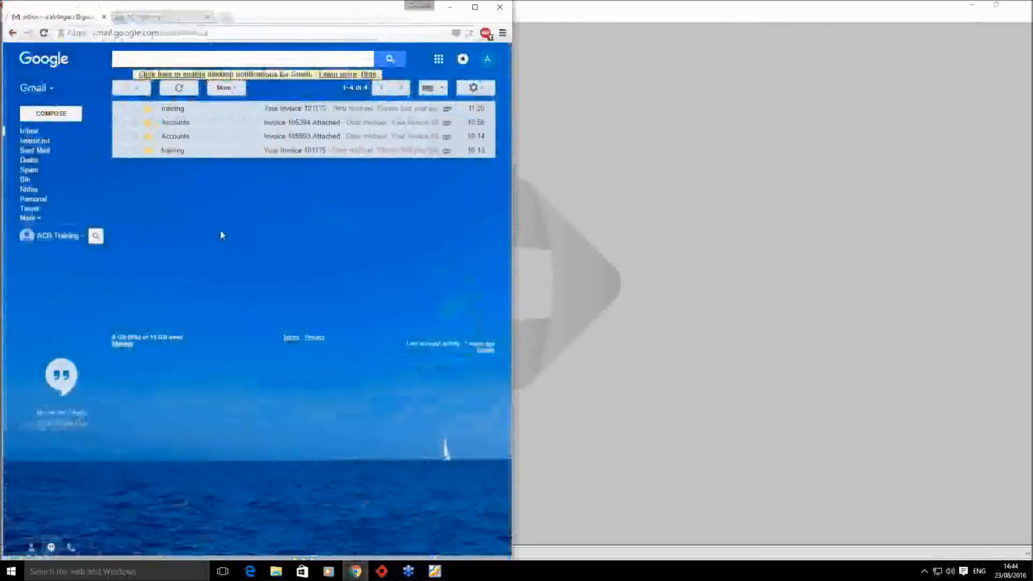
pyautogui.click(178, 89)
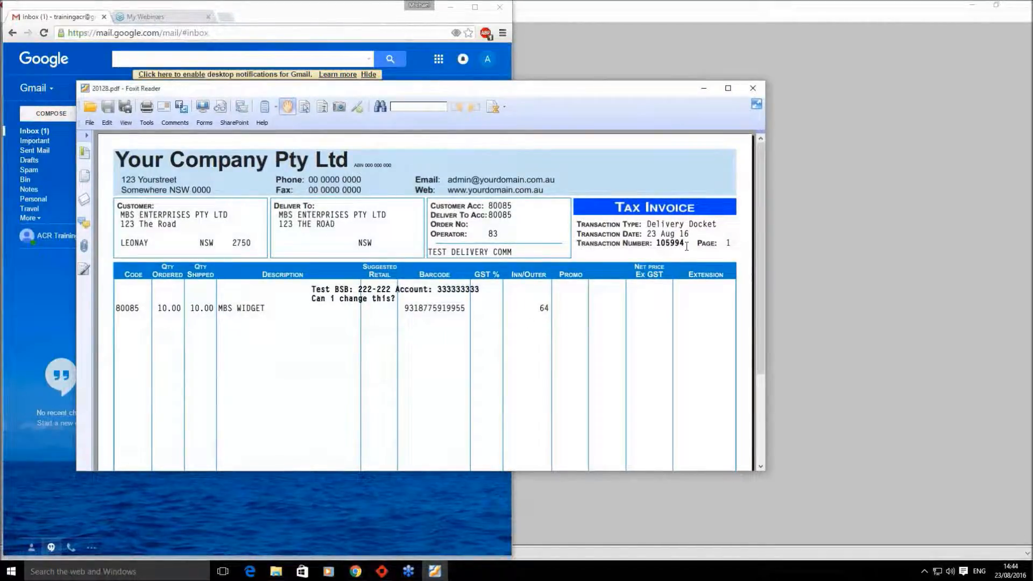
pyautogui.click(704, 87)
pyautogui.click(291, 109)
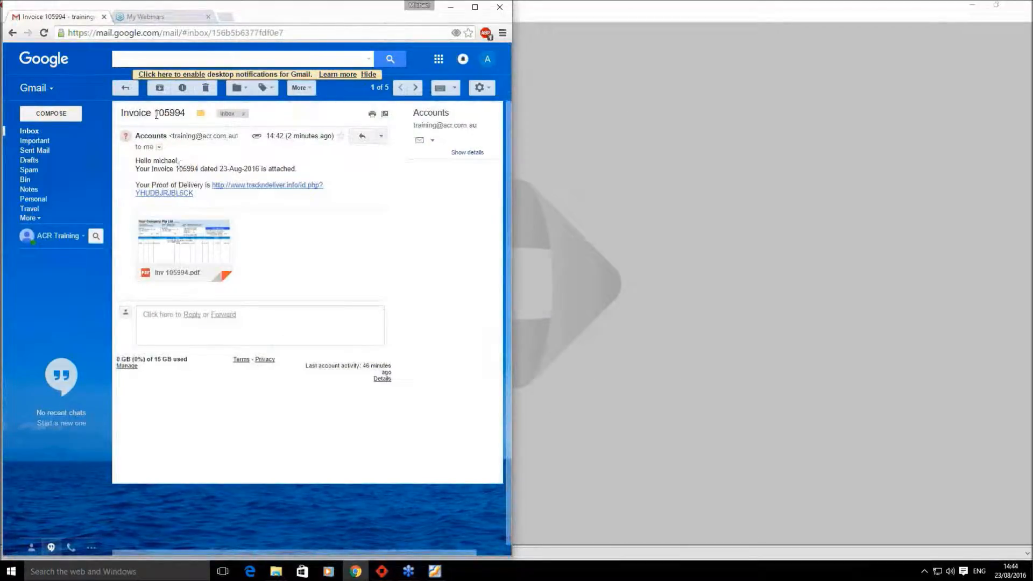
# - Highlight the invoice number in the subject and the greeting line, then return to ACR Response
pyautogui.moveTo(156, 115); pyautogui.dragTo(188, 118)
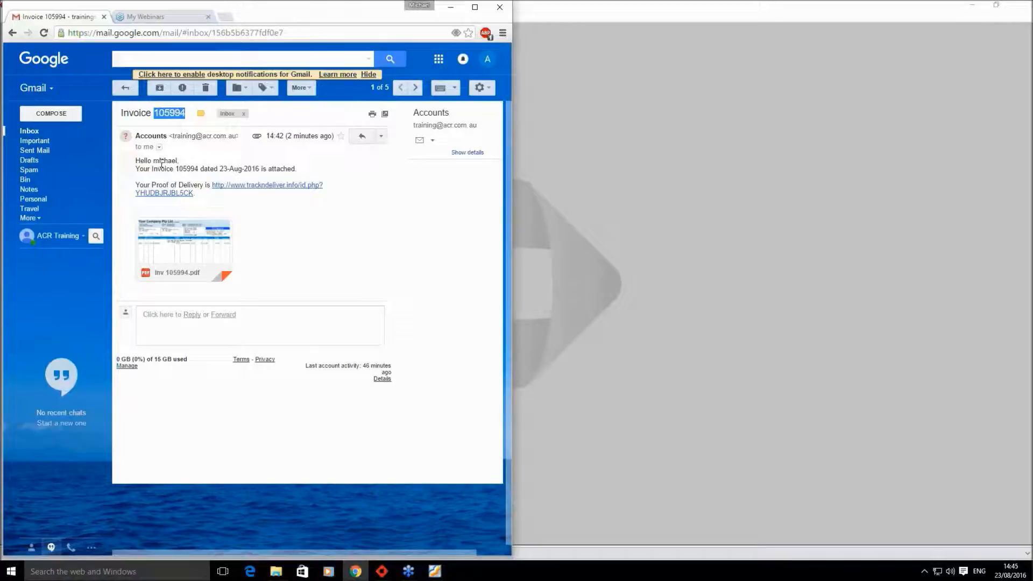
pyautogui.moveTo(153, 161); pyautogui.dragTo(258, 167)
pyautogui.click(185, 160)
pyautogui.click(262, 156)
pyautogui.click(598, 230)
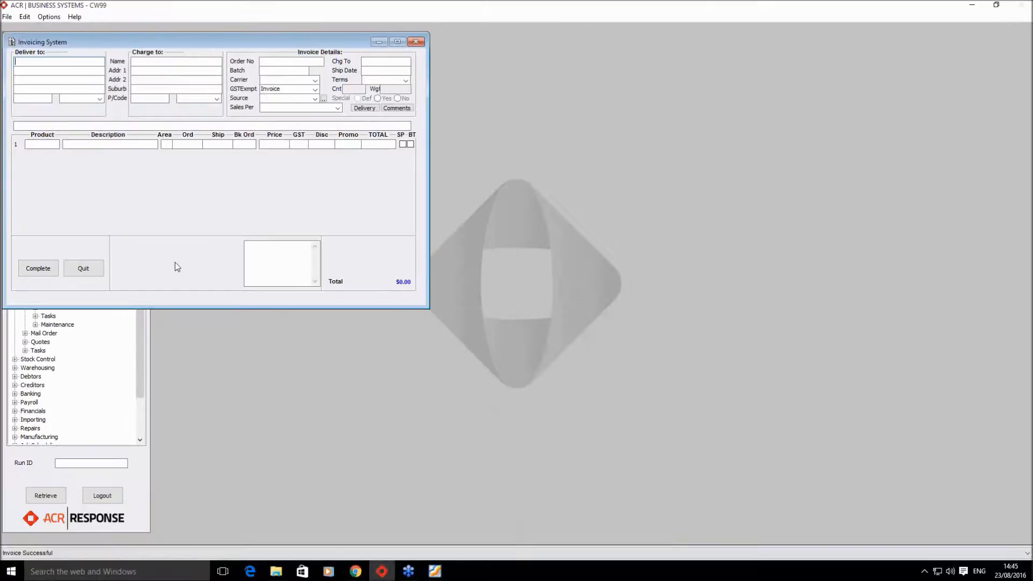
# - Quit Invoicing and open eDocs Document Types on Wholesale Invoice - Tax Invoice
pyautogui.click(86, 266)
pyautogui.scroll(-15, 129, 326)
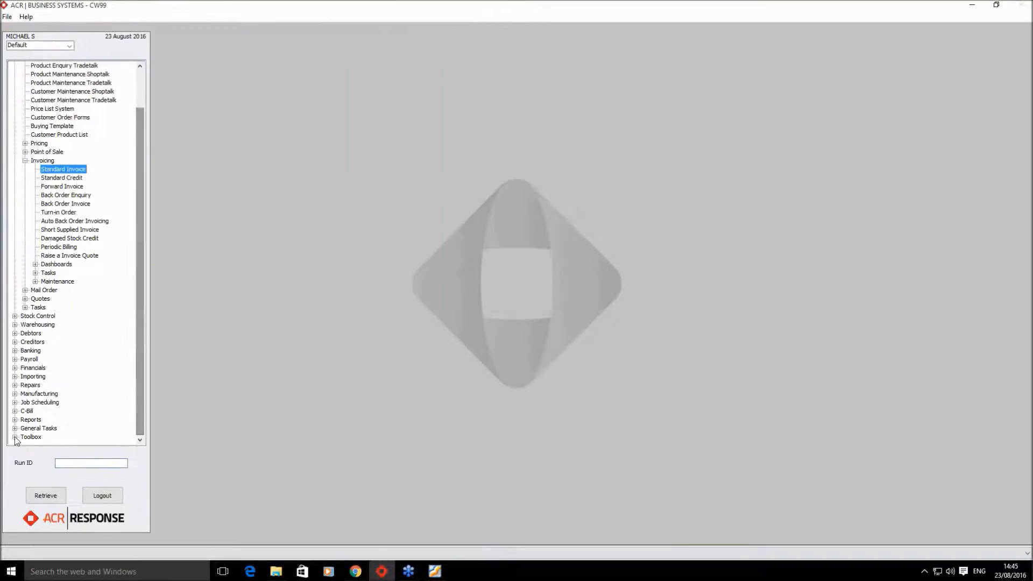
pyautogui.doubleClick(70, 230)
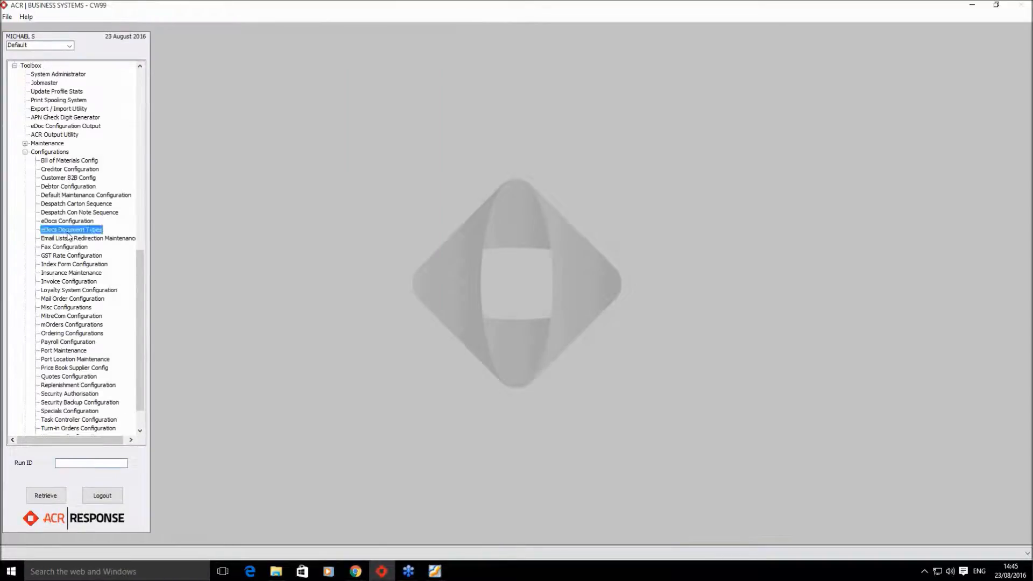
pyautogui.click(353, 273)
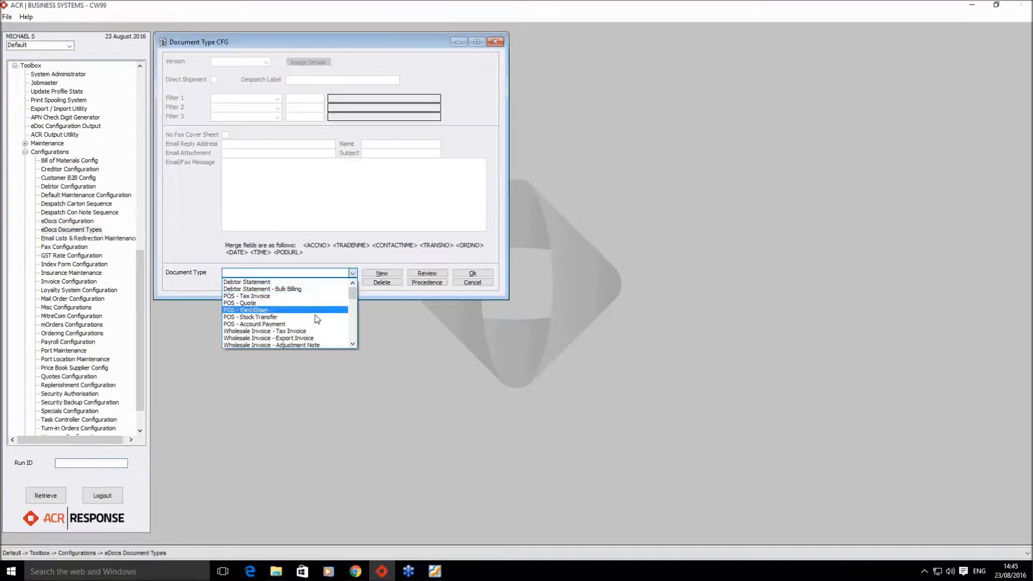
pyautogui.click(305, 329)
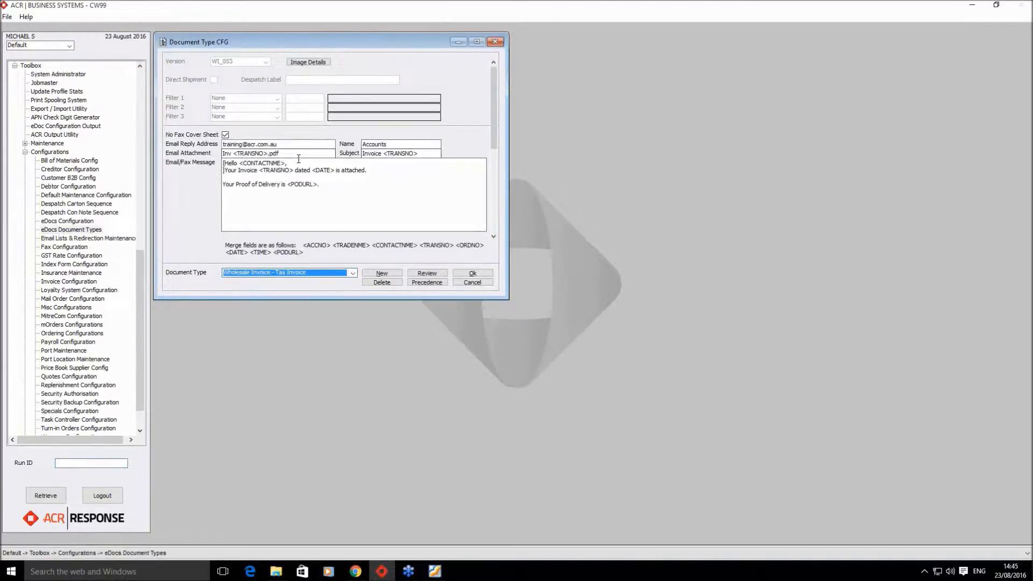
pyautogui.click(225, 171)
pyautogui.click(355, 572)
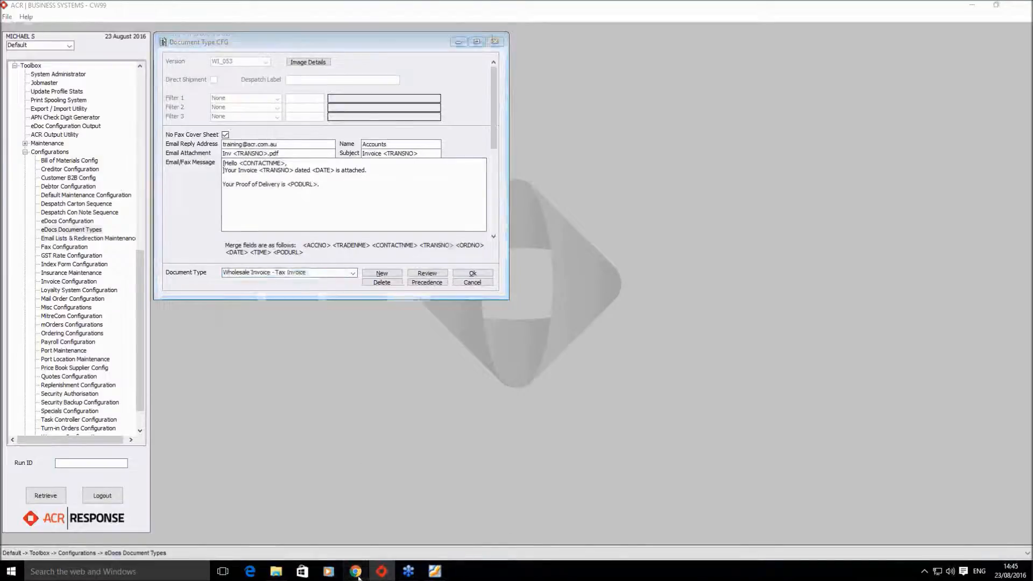
# - Preview the Inv 105994.pdf tax invoice attachment, then go back to the inbox list
pyautogui.click(189, 235)
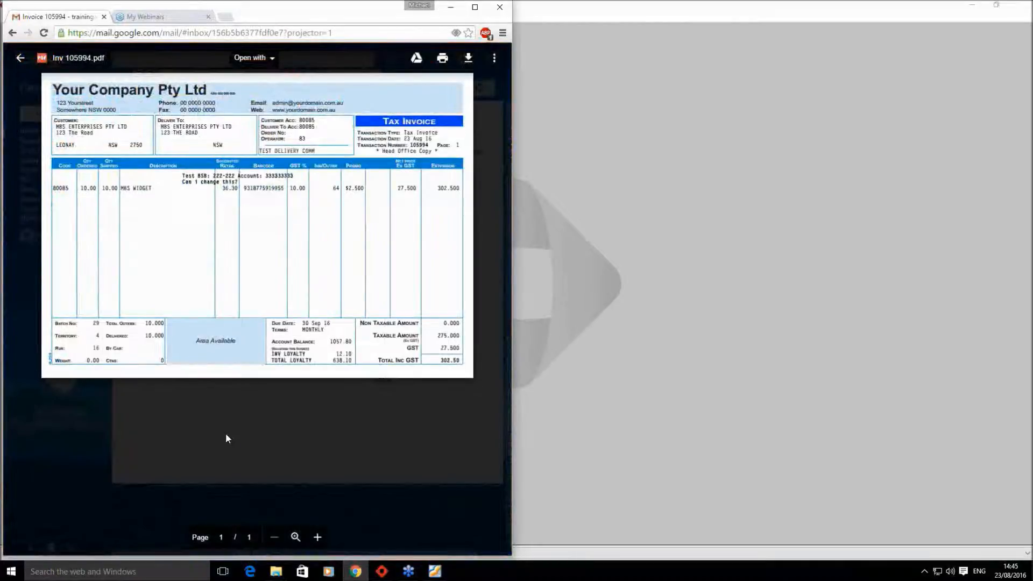
pyautogui.click(189, 420)
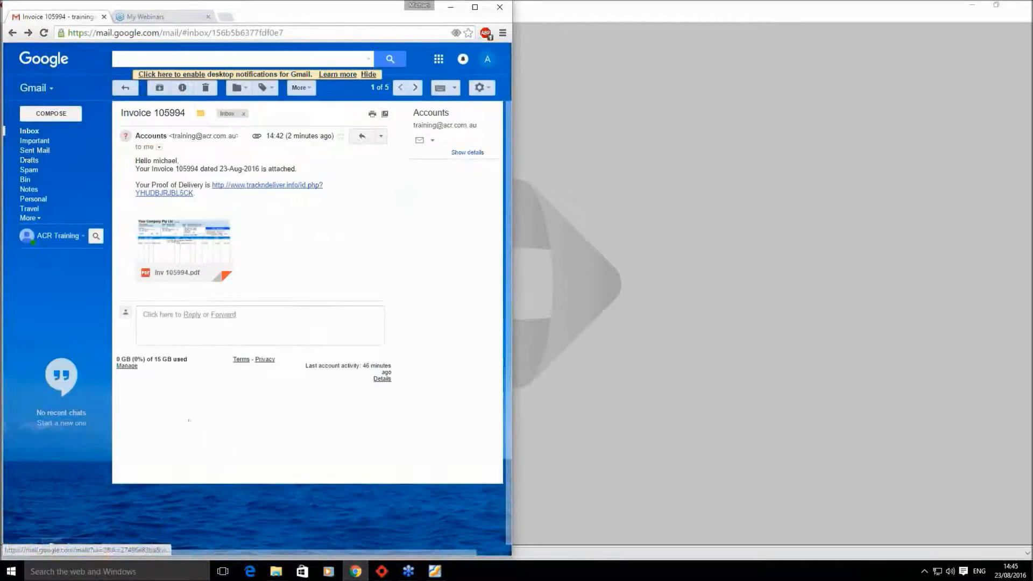
pyautogui.click(29, 131)
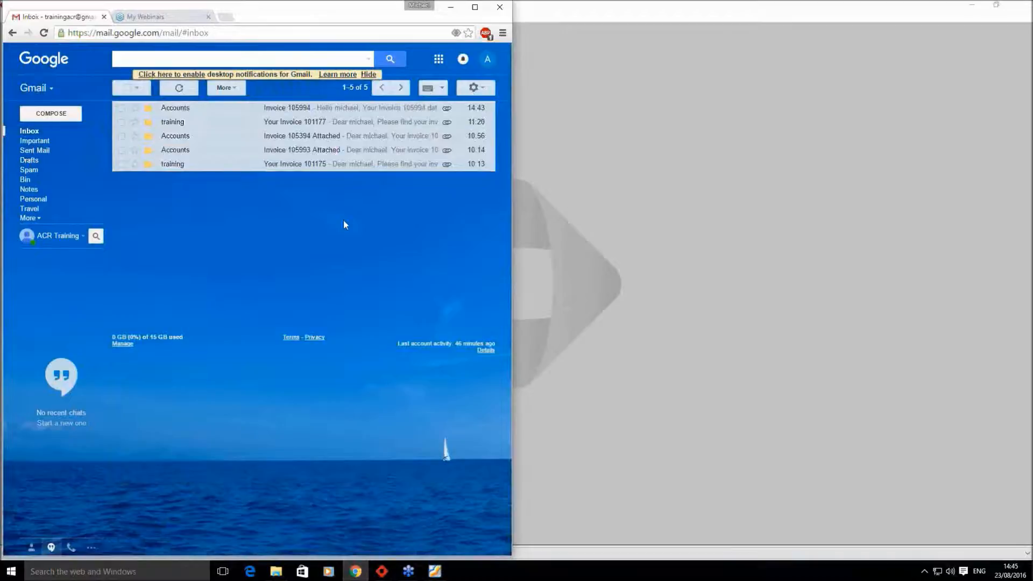
pyautogui.click(604, 181)
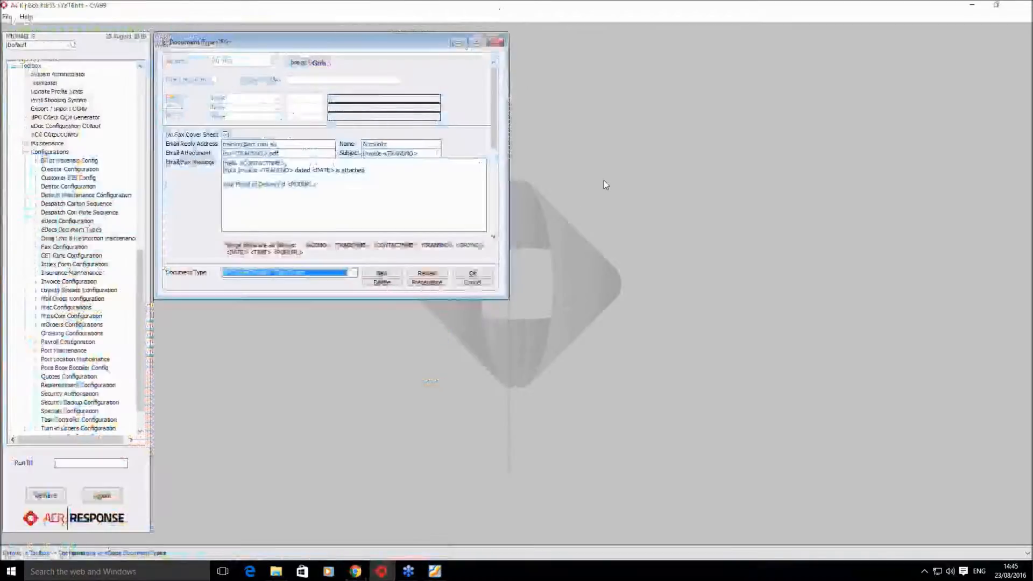
# - Cancel Document Types and search Invoice Maintenance by Specified Customer for MBS Enterprises
pyautogui.click(472, 282)
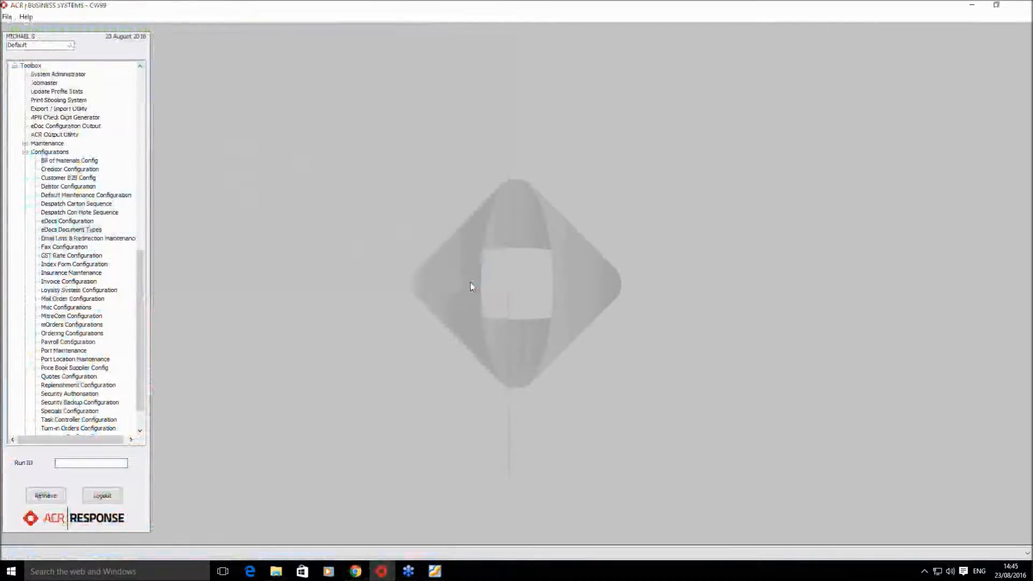
pyautogui.click(26, 153)
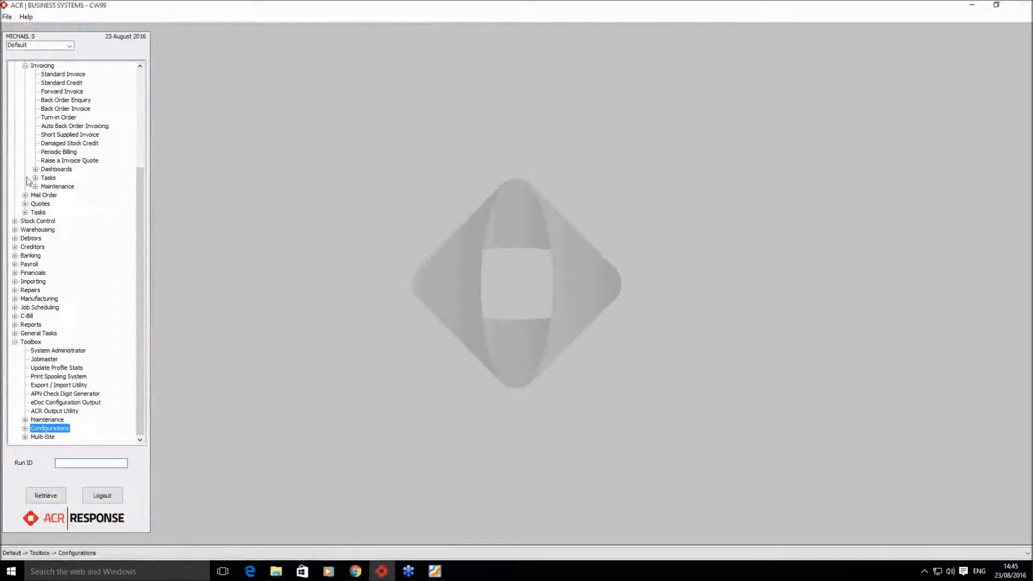
pyautogui.click(15, 340)
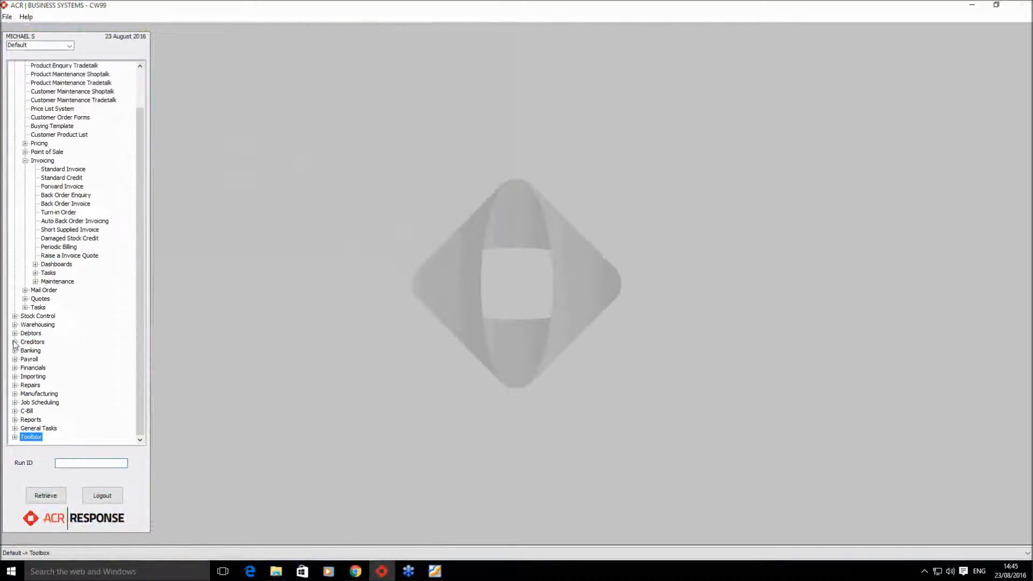
pyautogui.click(35, 265)
pyautogui.doubleClick(78, 273)
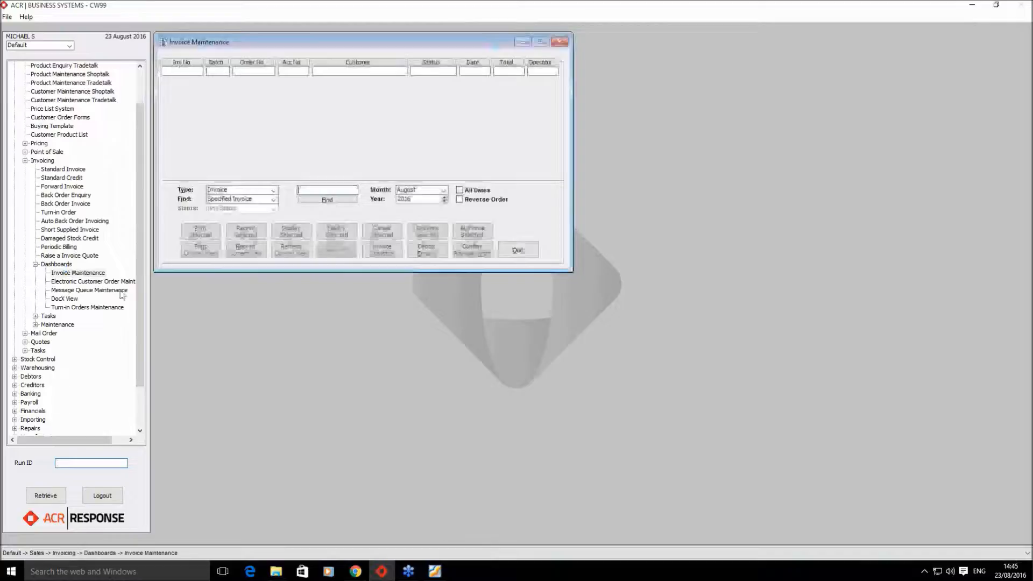
pyautogui.click(273, 199)
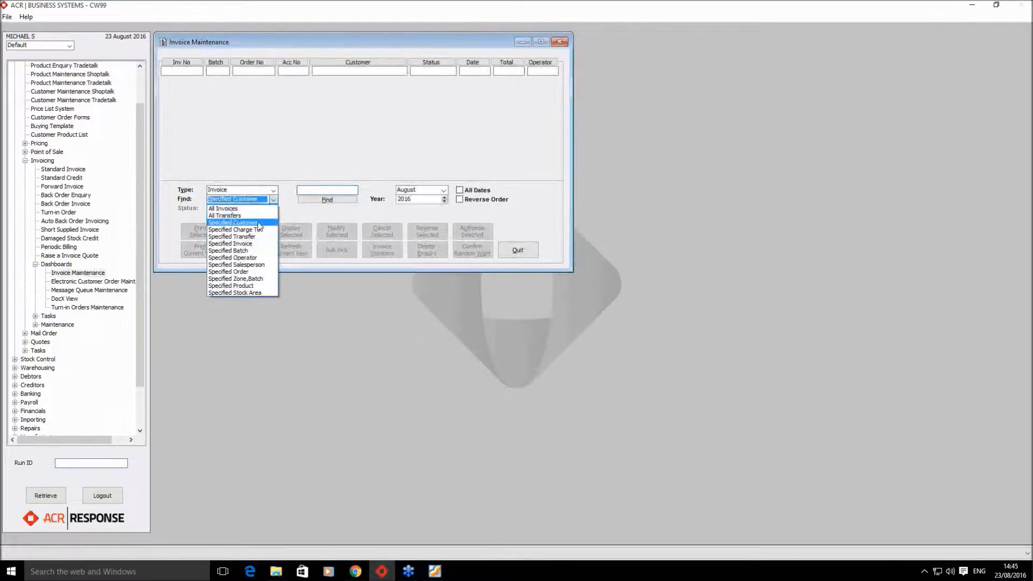
pyautogui.click(237, 215)
pyautogui.click(298, 190)
pyautogui.press('Return')
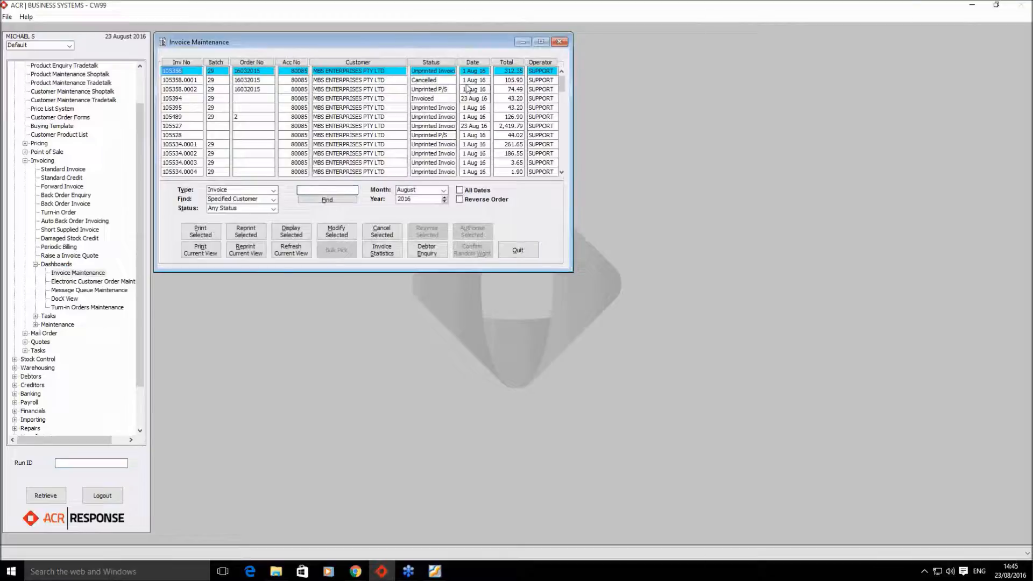
# - Sort invoices by status, select invoice 105358.0002, then cancel its print
pyautogui.click(420, 62)
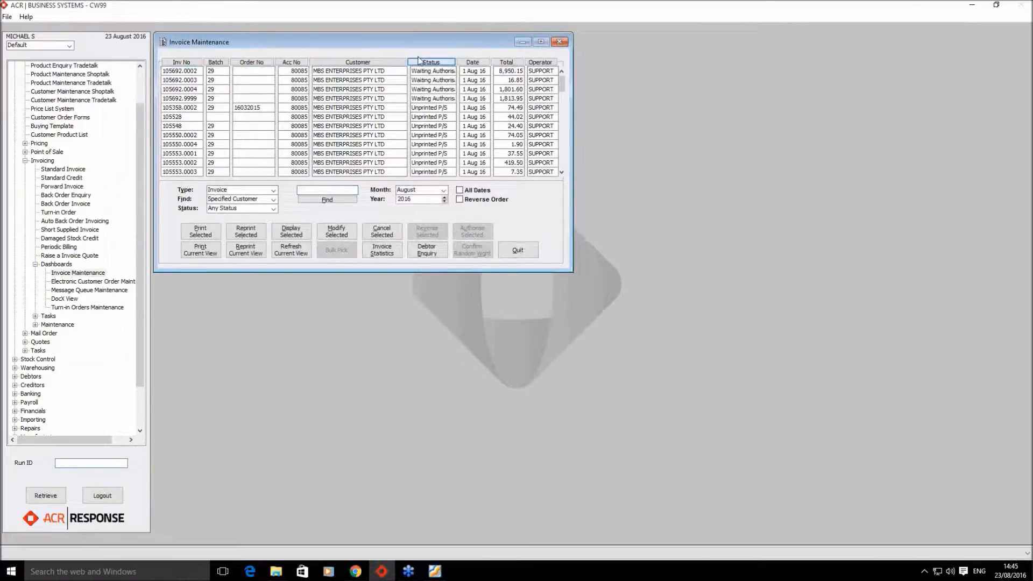
pyautogui.click(379, 107)
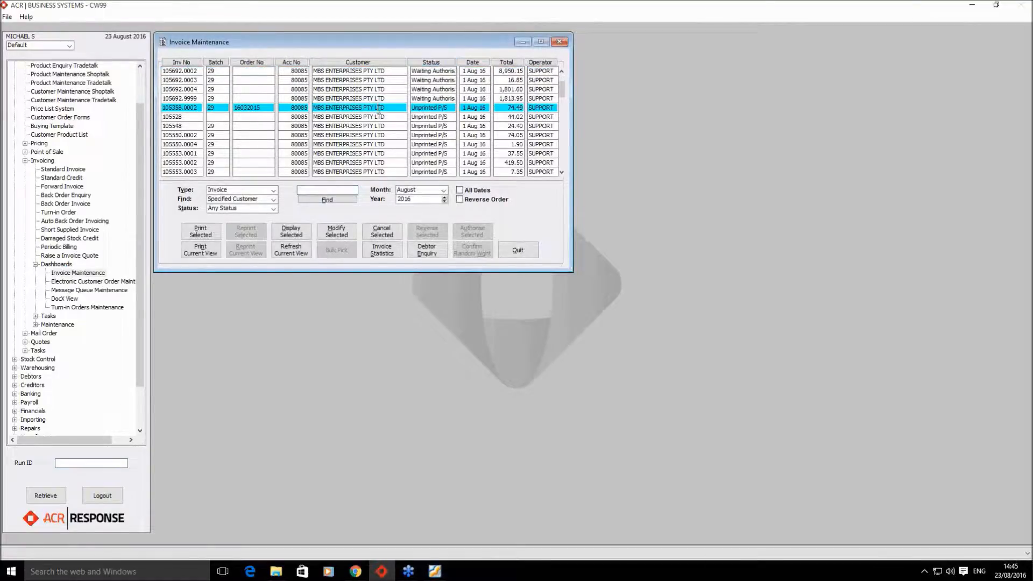
pyautogui.click(201, 232)
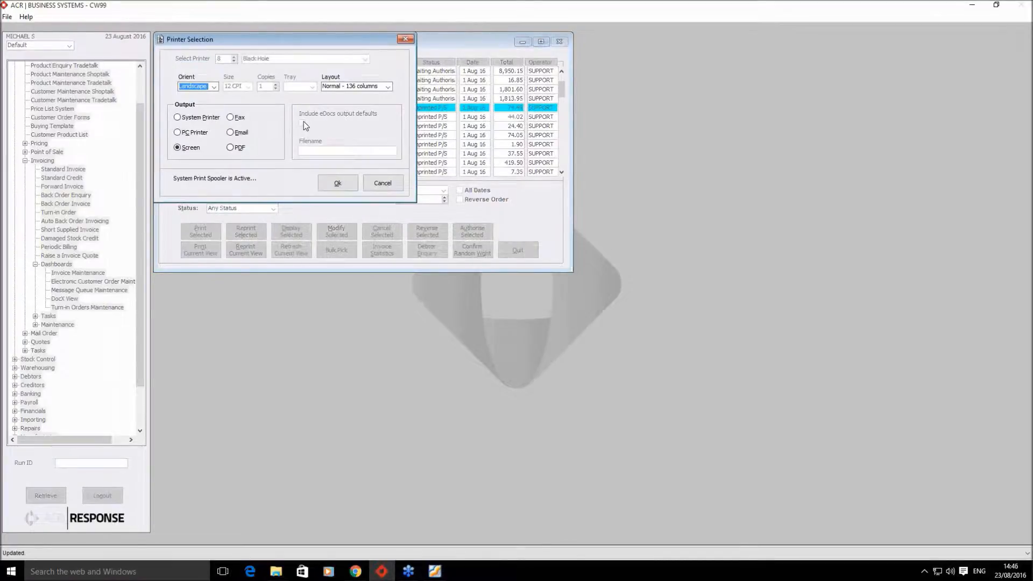
pyautogui.click(382, 185)
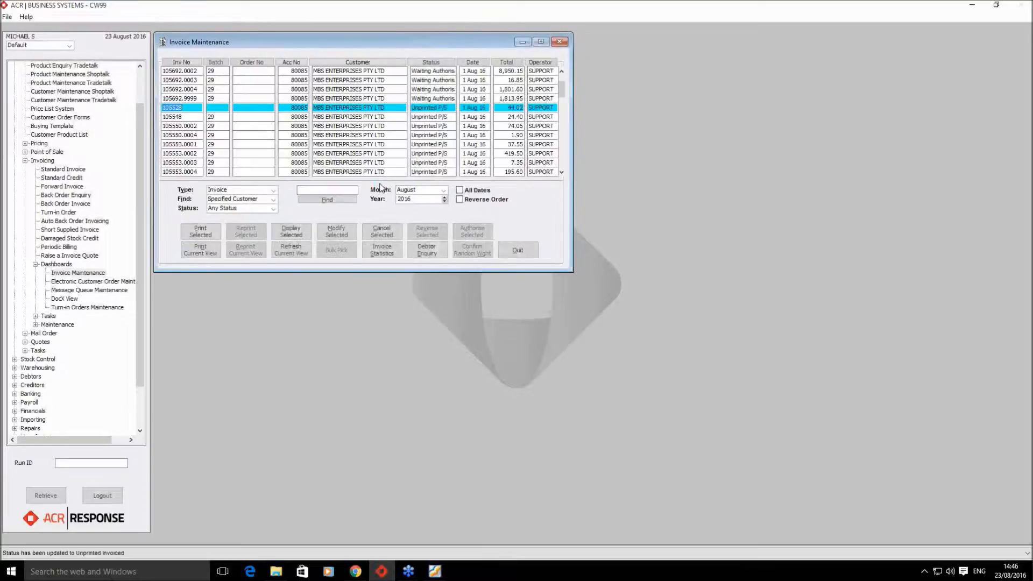
pyautogui.click(562, 174)
pyautogui.click(563, 173)
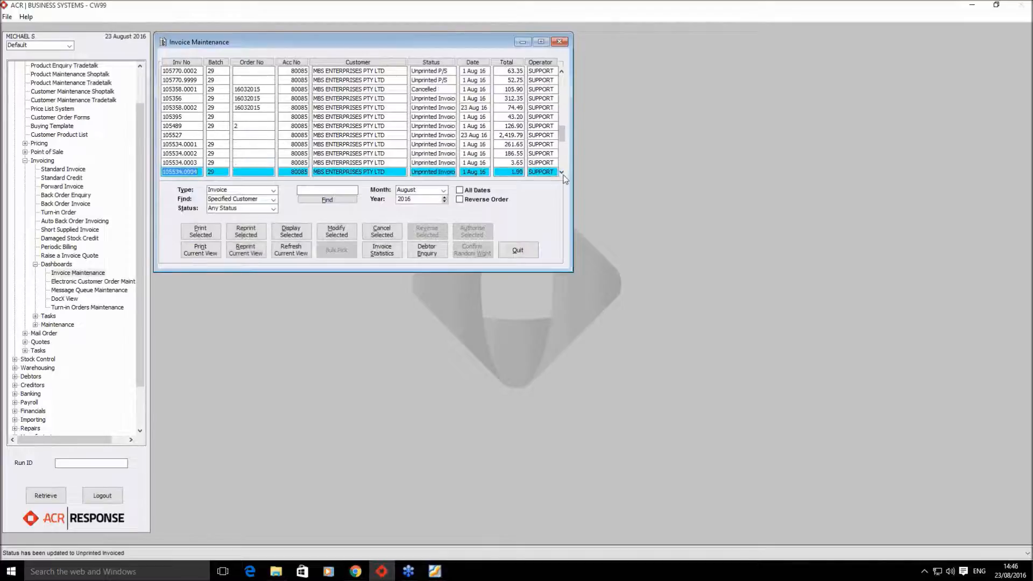
# - Print invoice 105527 with eDocs output defaults, close the PDF, and acknowledge one email logged
pyautogui.click(183, 135)
pyautogui.click(199, 228)
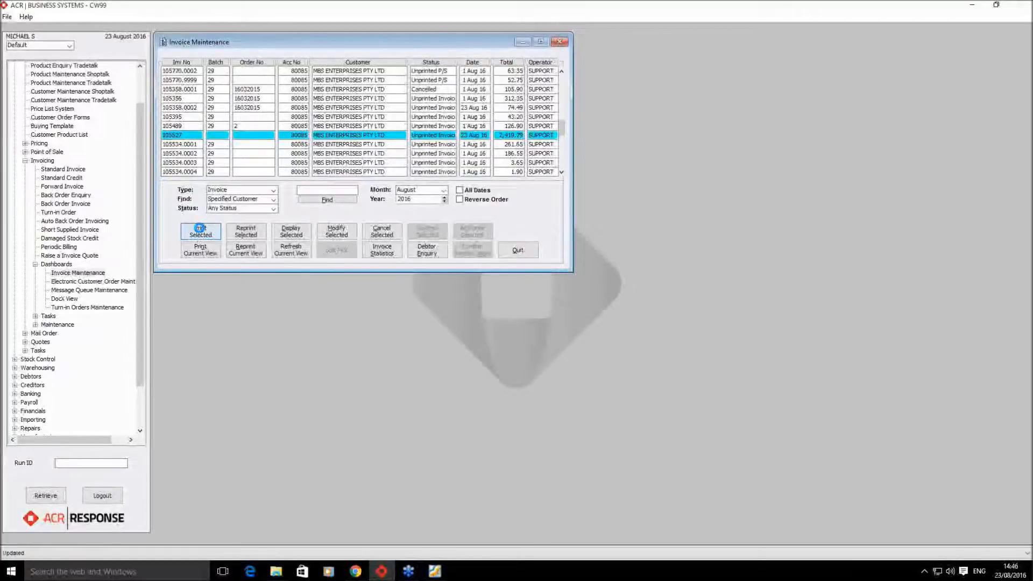
pyautogui.click(302, 123)
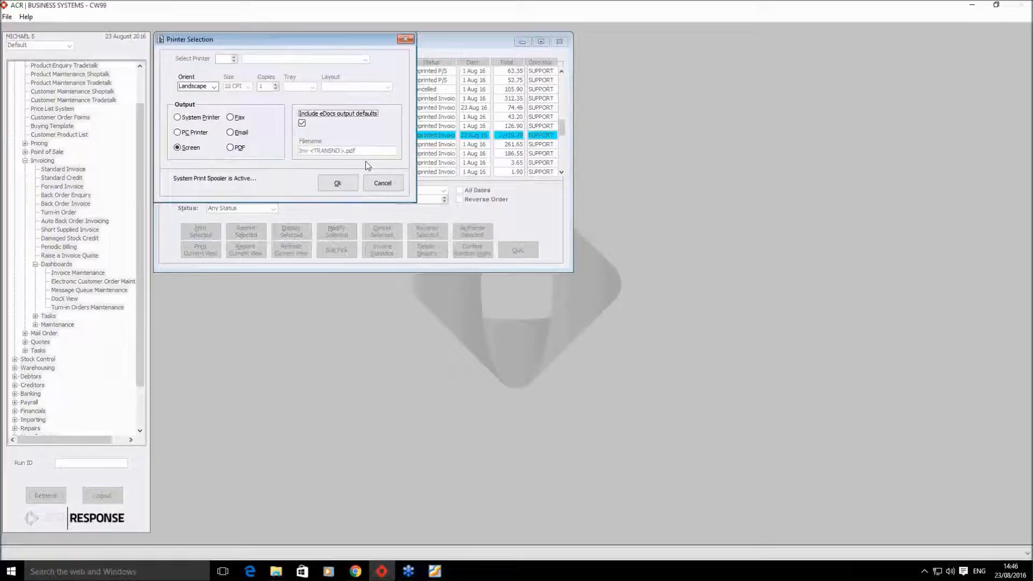
pyautogui.click(344, 183)
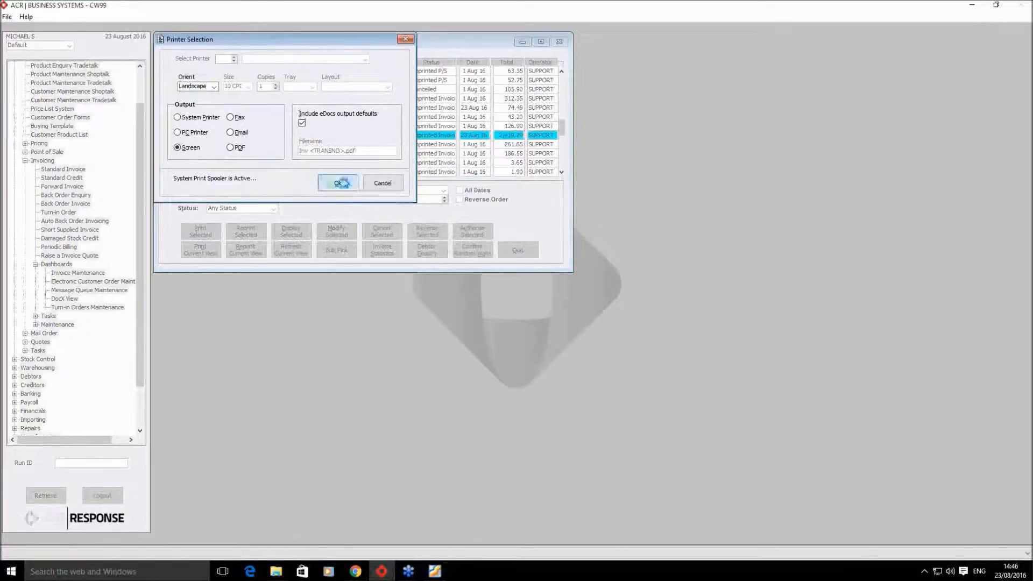
pyautogui.click(257, 160)
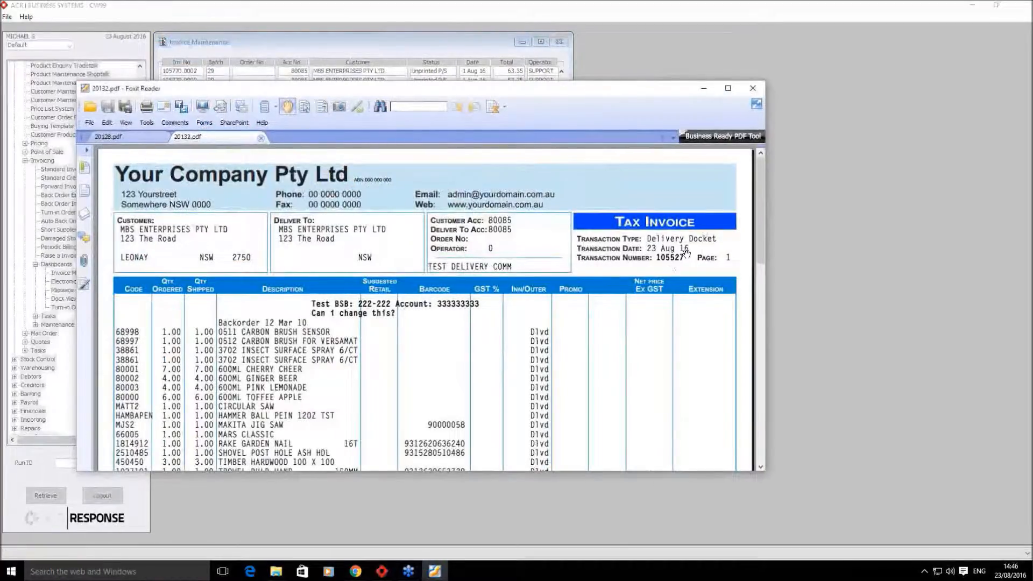
pyautogui.click(703, 88)
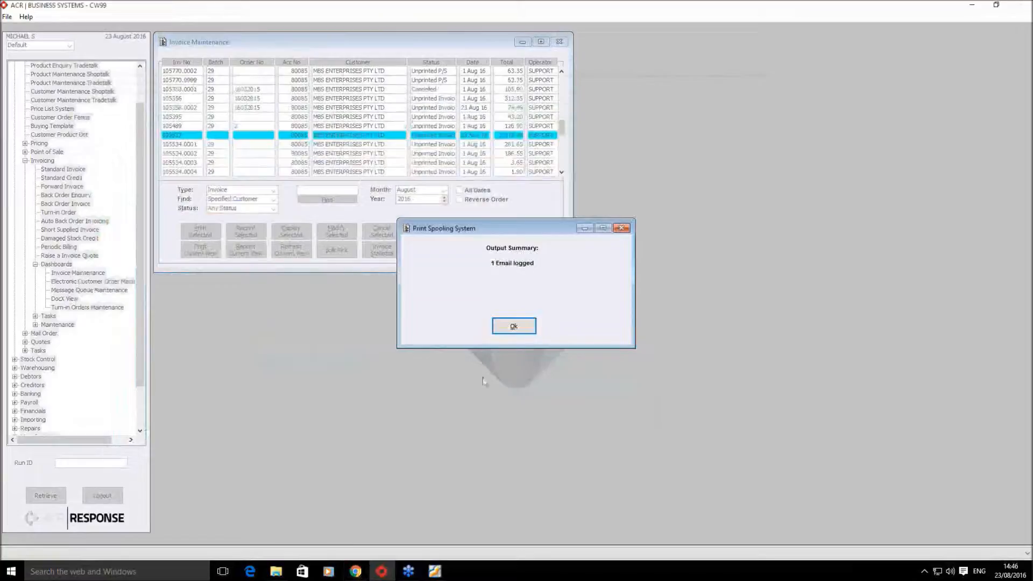
pyautogui.click(521, 327)
# - View the Invoice 105527 email in Gmail, then reselect invoice 105527 in Invoice Maintenance
pyautogui.click(354, 575)
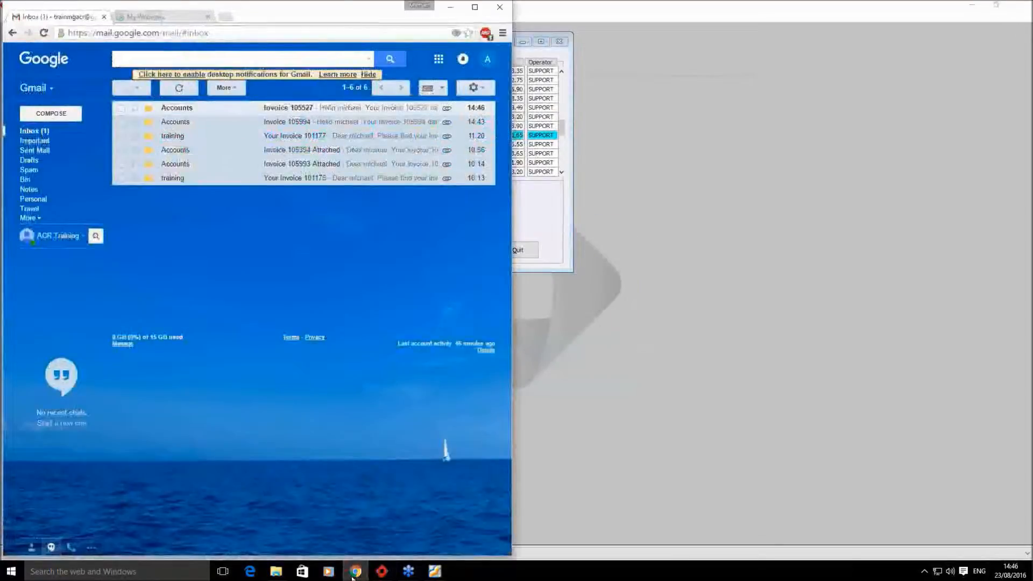
pyautogui.click(308, 112)
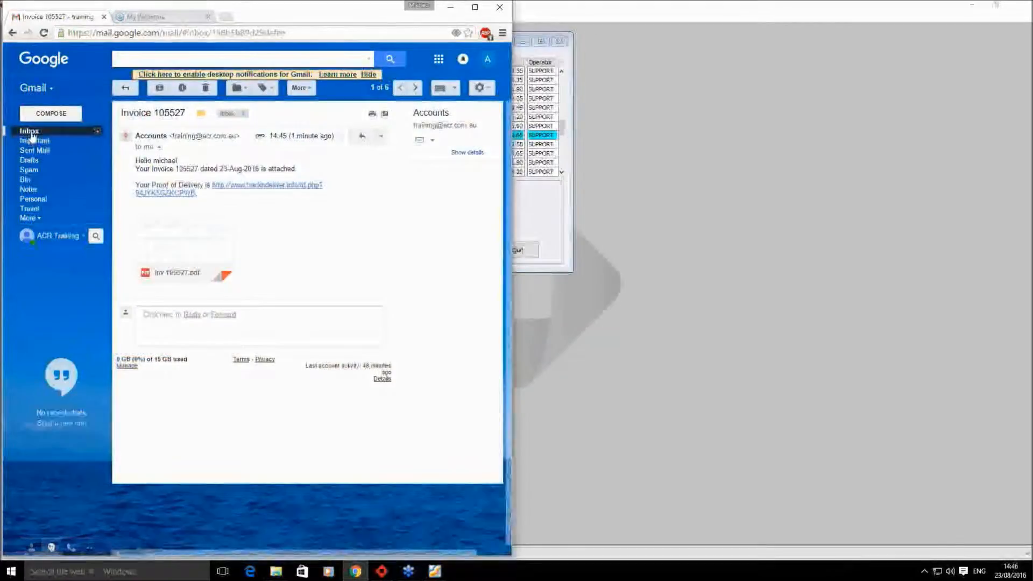
pyautogui.click(33, 132)
pyautogui.click(587, 162)
pyautogui.moveTo(562, 128); pyautogui.dragTo(564, 186)
pyautogui.click(253, 135)
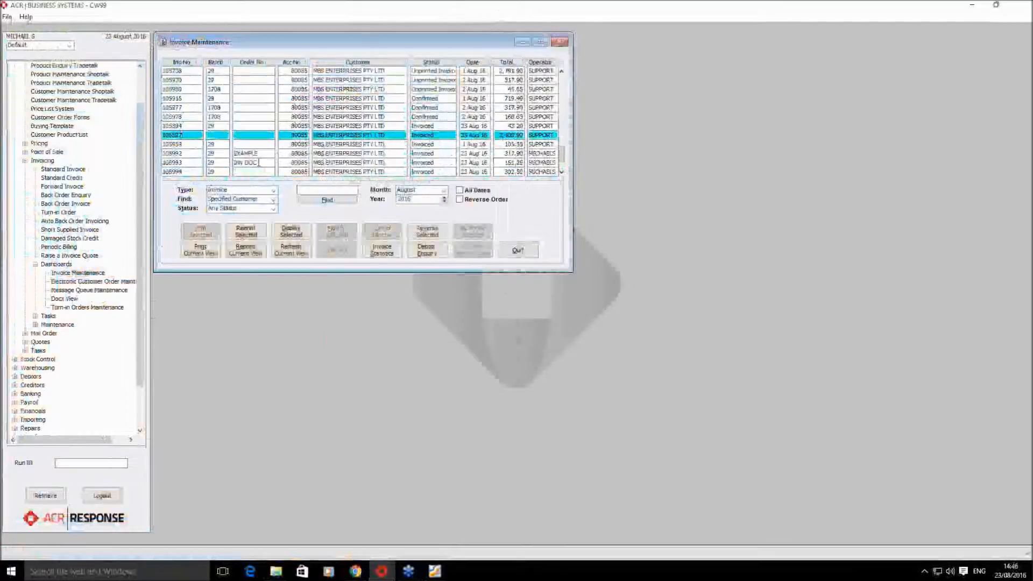
# - Reprint invoice 105527 to screen with eDocs output defaults included
pyautogui.click(247, 233)
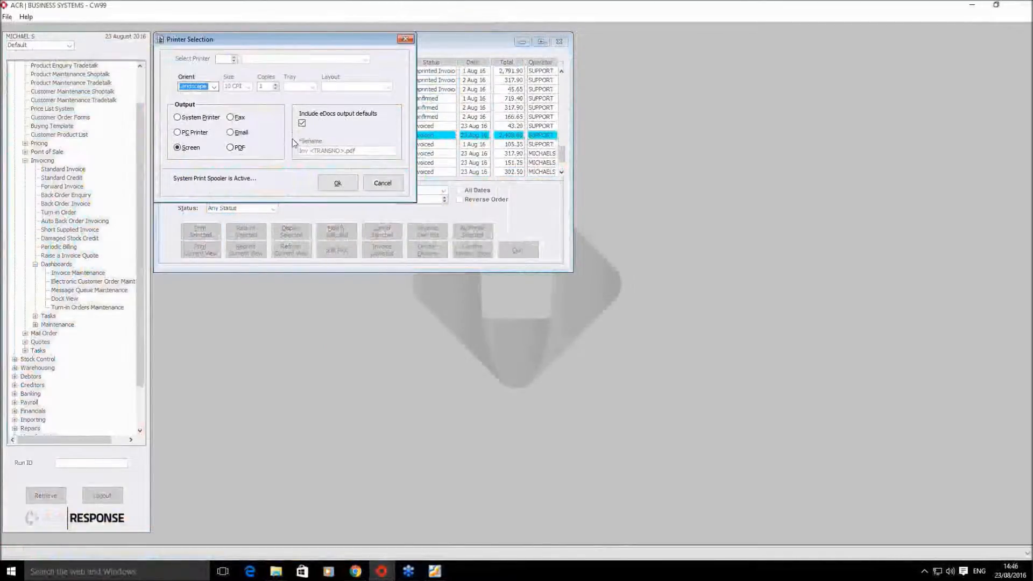
pyautogui.click(343, 186)
pyautogui.click(250, 159)
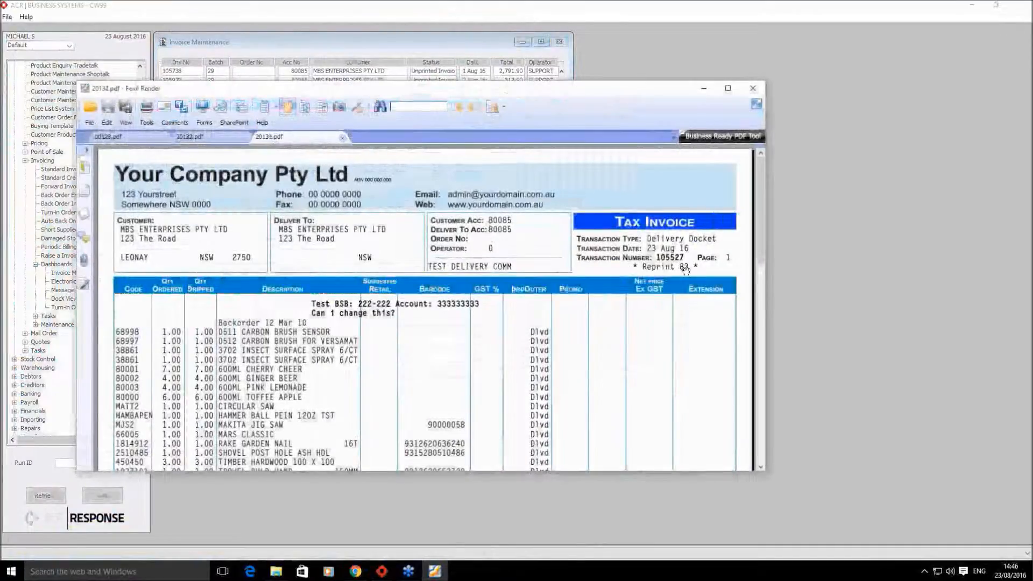
# - Refresh Gmail and open the Invoice 105527 thread to see the second PDF copy
pyautogui.click(356, 571)
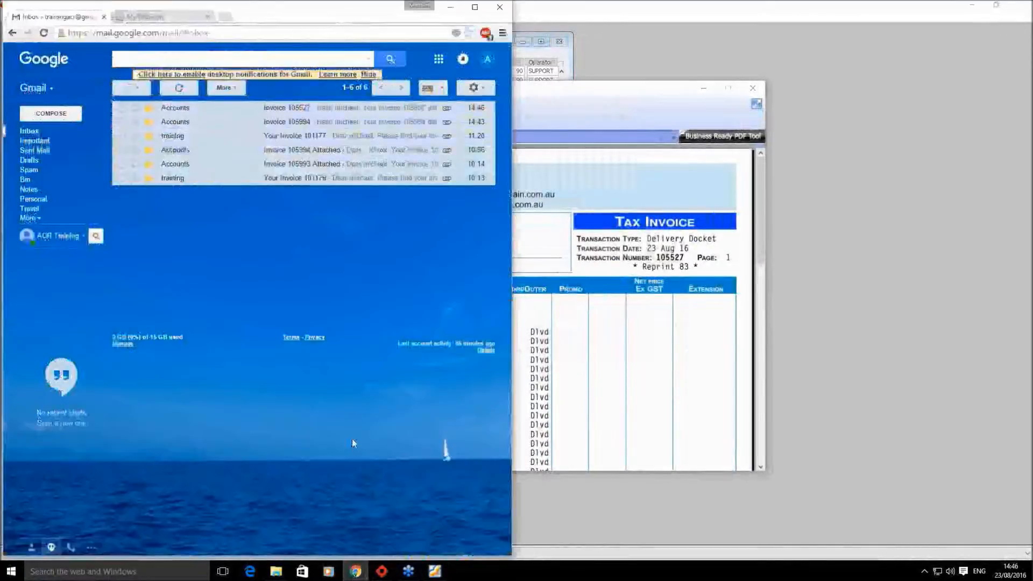
pyautogui.click(180, 89)
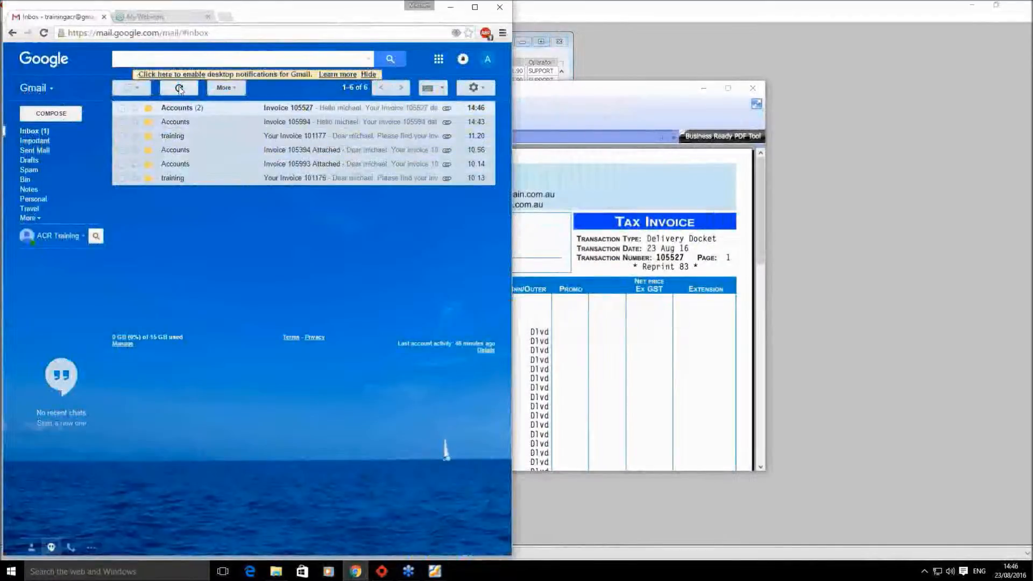
pyautogui.click(309, 111)
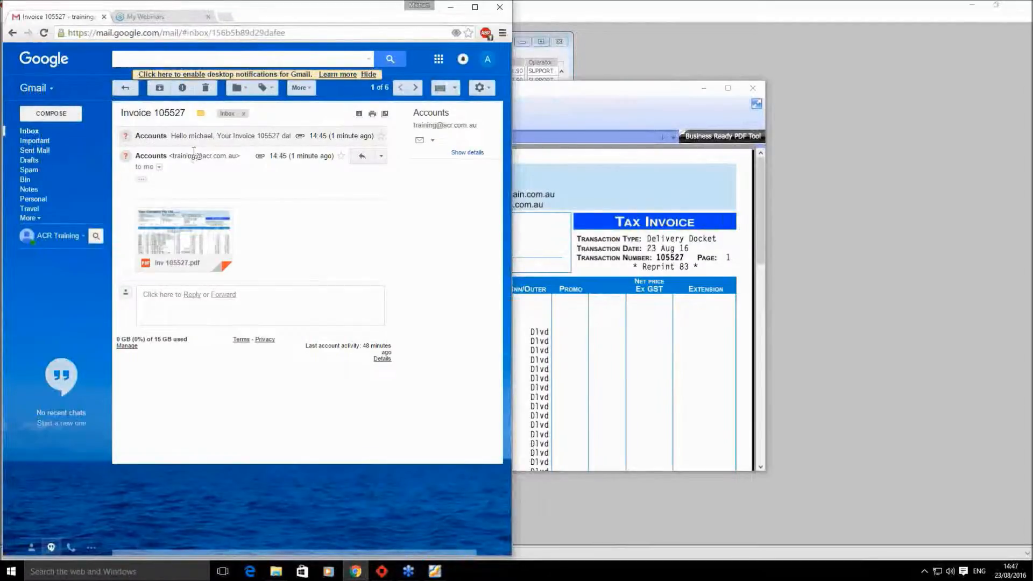
pyautogui.click(203, 138)
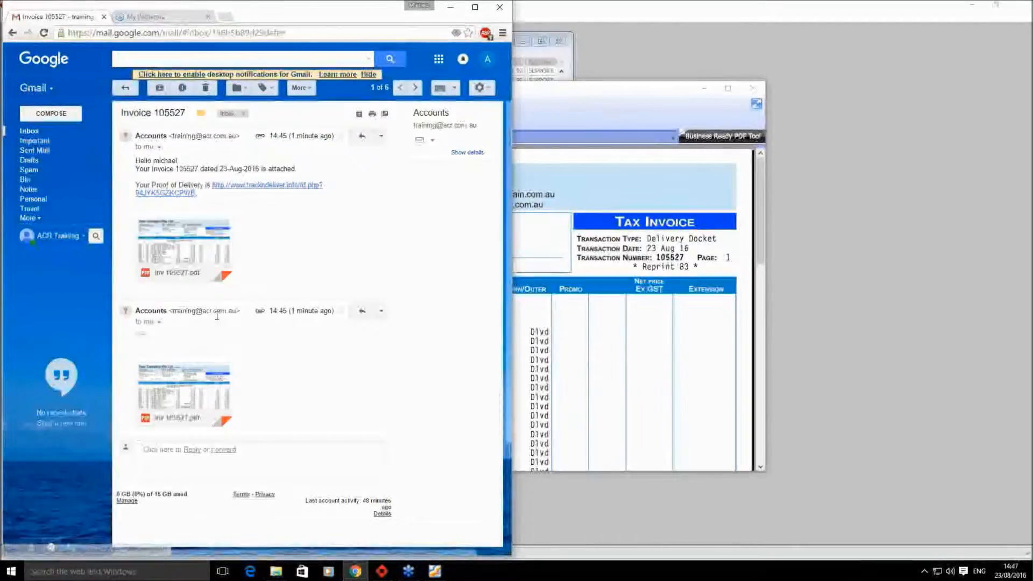
pyautogui.moveTo(204, 409)
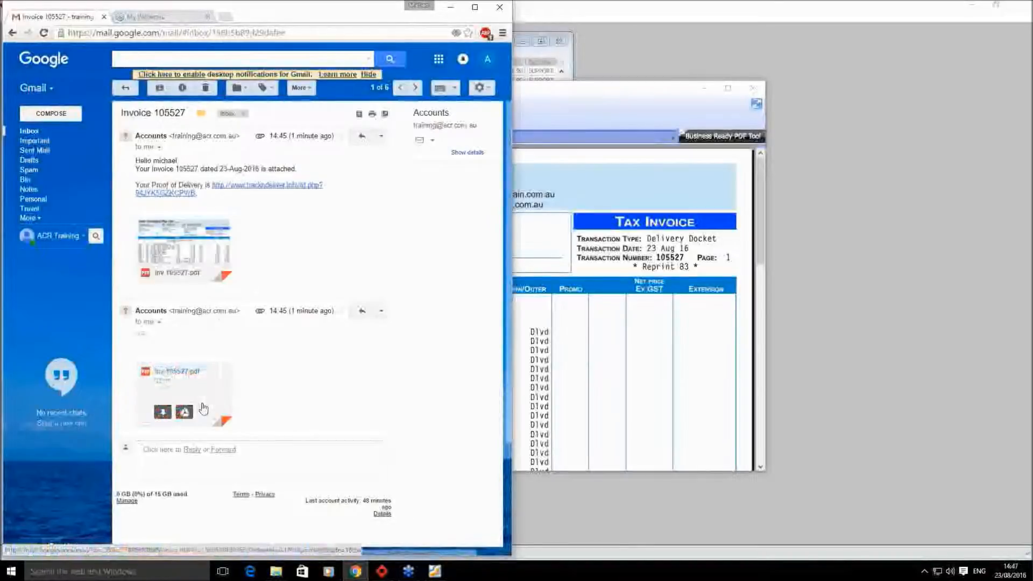
pyautogui.click(66, 132)
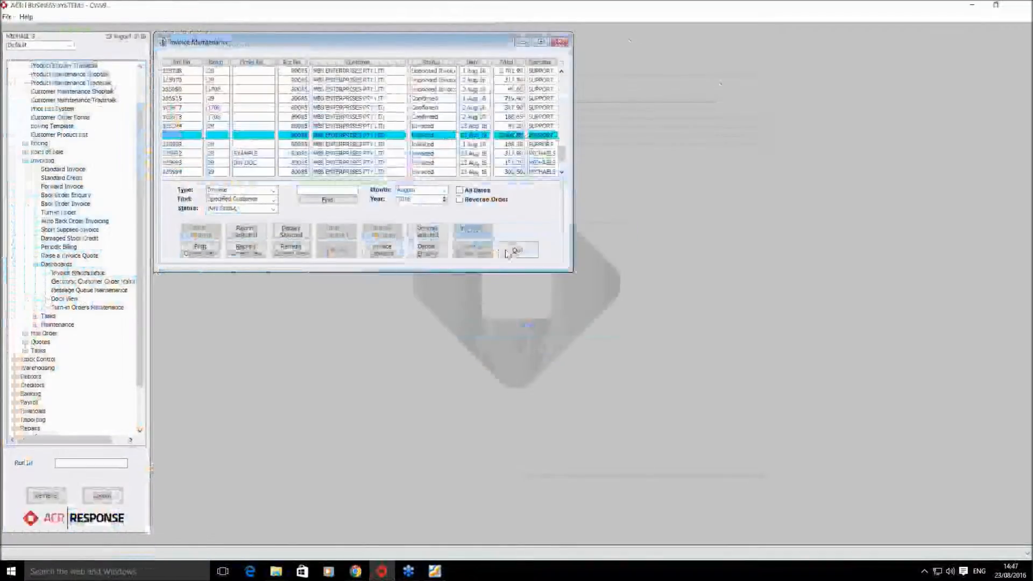
# - Quit Invoice Maintenance and launch Point Of Sale, accepting the restored parked sale message
pyautogui.click(518, 250)
pyautogui.click(35, 264)
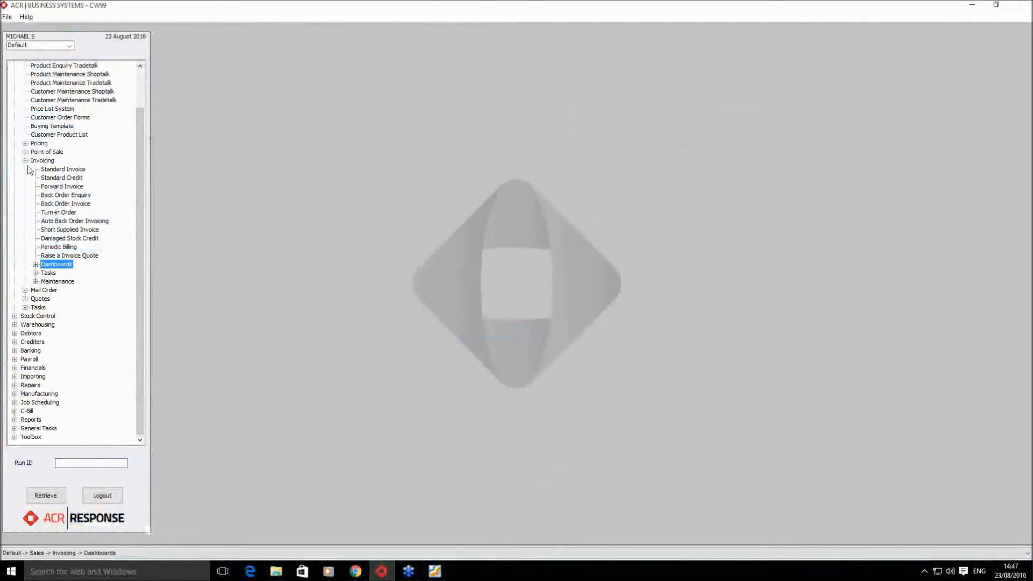
pyautogui.click(25, 160)
pyautogui.click(25, 195)
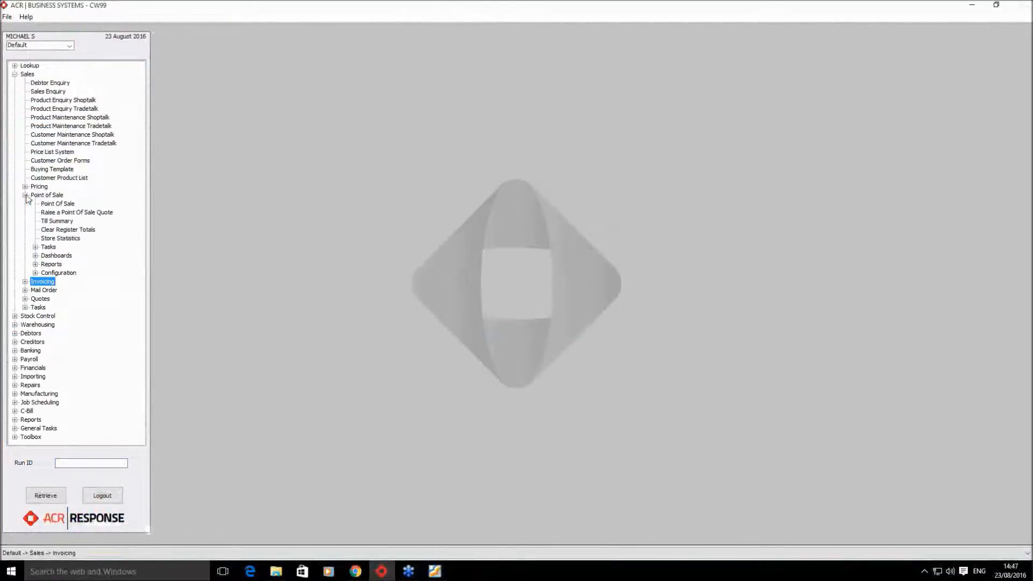
pyautogui.doubleClick(49, 204)
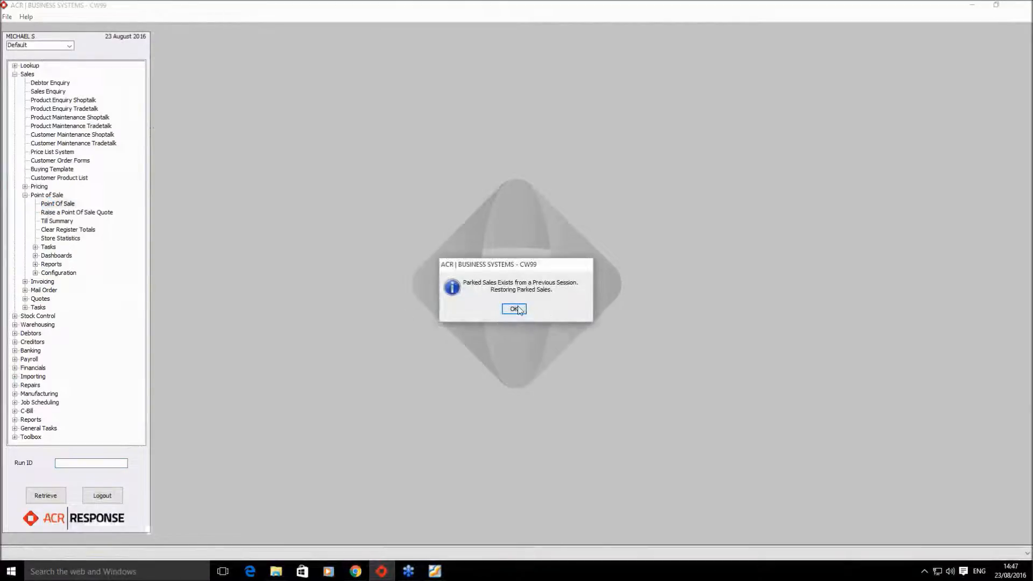
pyautogui.click(518, 307)
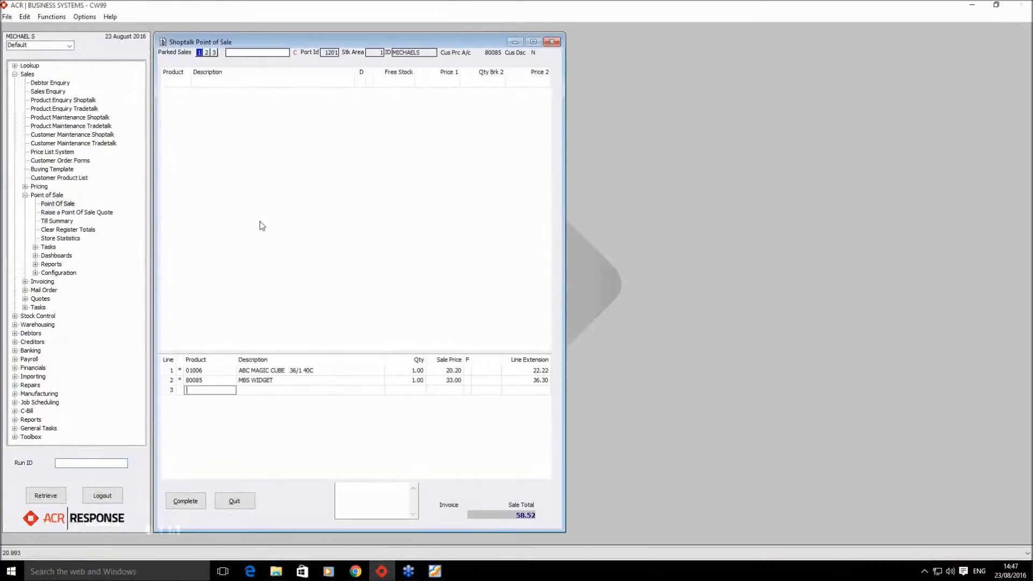
# - Clear the parked sale lines and enter product 80085 with quantity 5
pyautogui.write(';V')
pyautogui.press('Return')
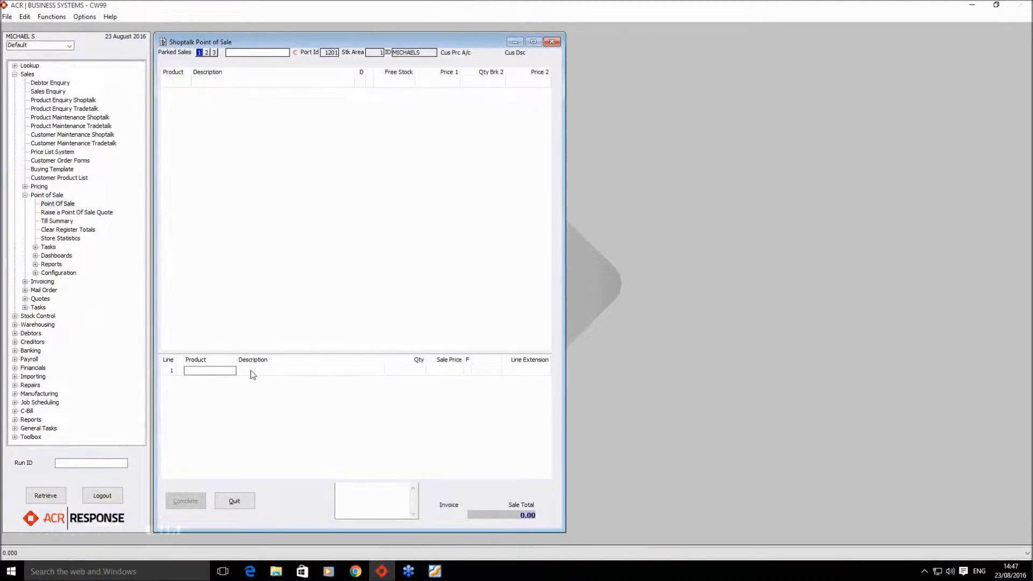
pyautogui.press('Return')
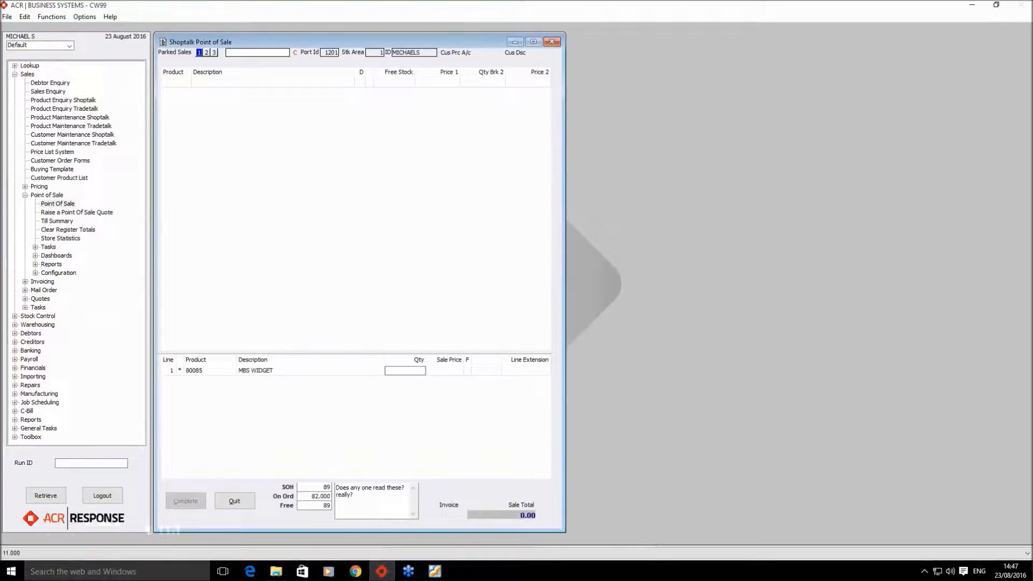
pyautogui.write('5')
pyautogui.press('Return')
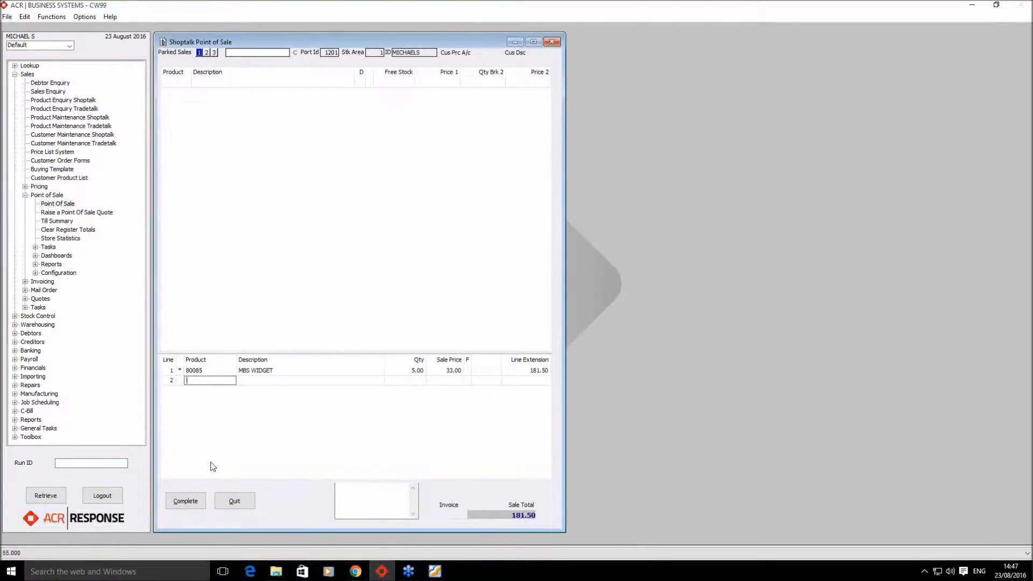
# - Complete the sale as an Account Charge to MBS Enterprises, choosing another printer and skipping signature
pyautogui.click(184, 501)
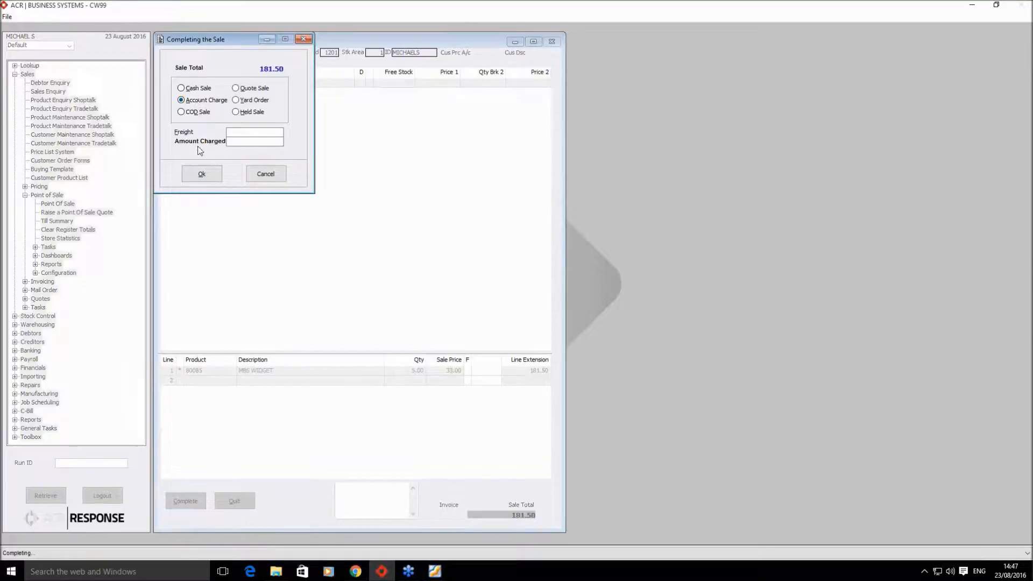
pyautogui.click(202, 174)
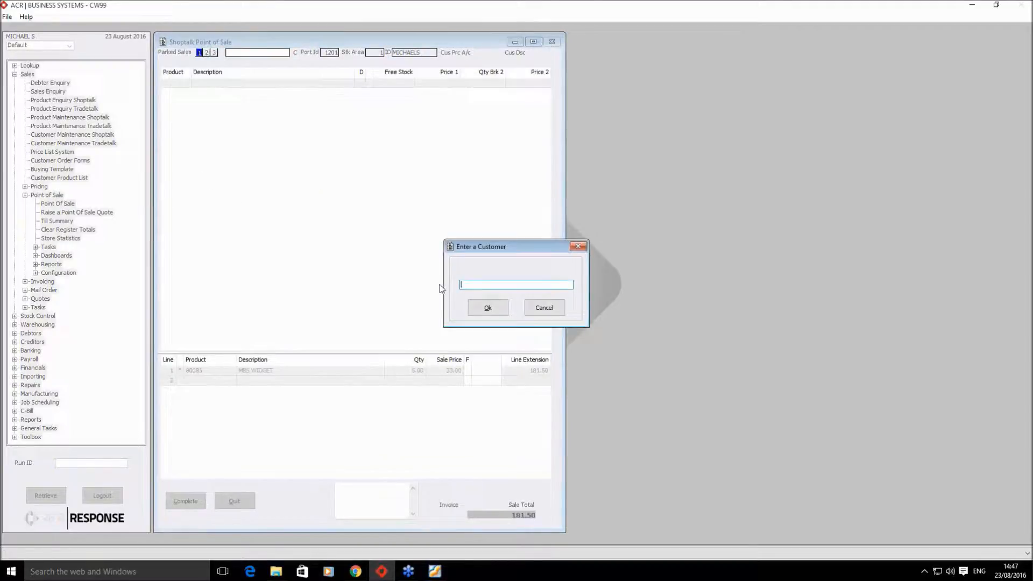
pyautogui.press('Return')
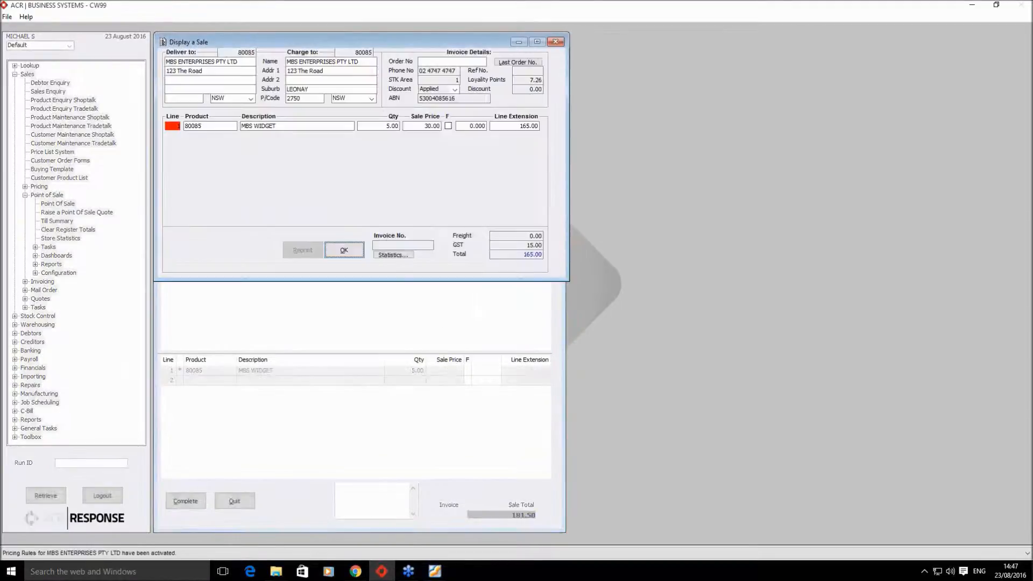
pyautogui.click(345, 251)
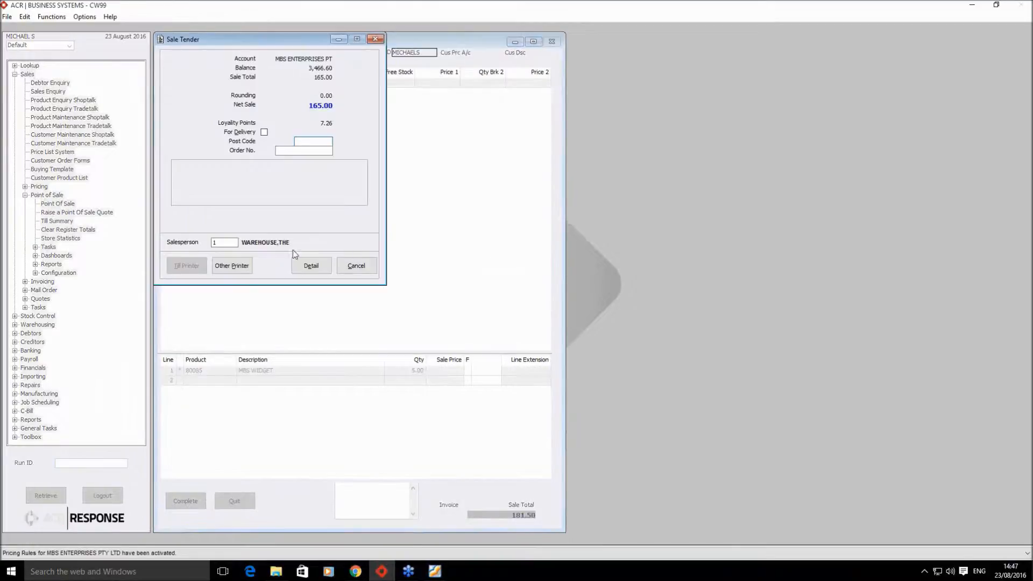
pyautogui.click(232, 265)
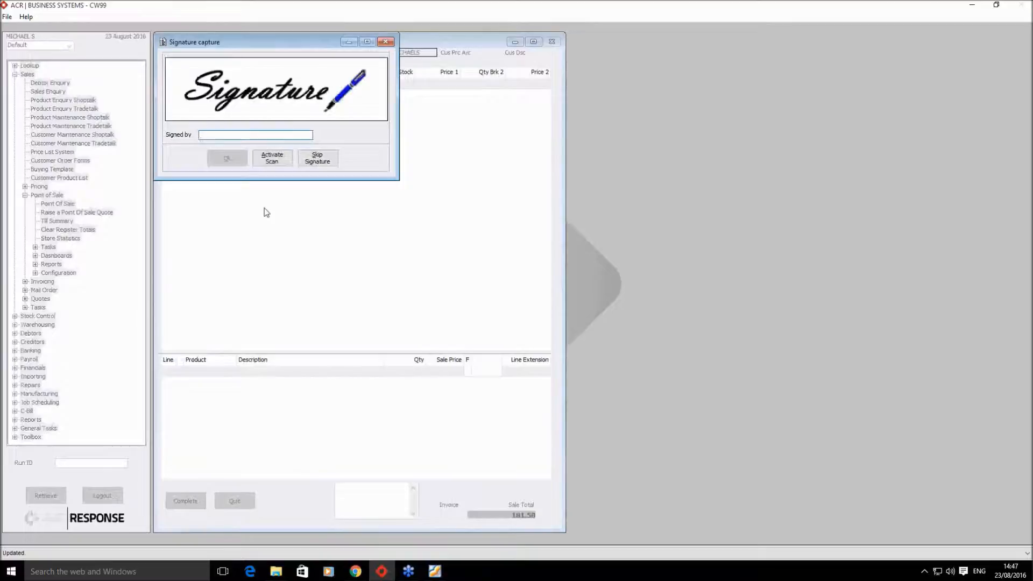
pyautogui.click(319, 157)
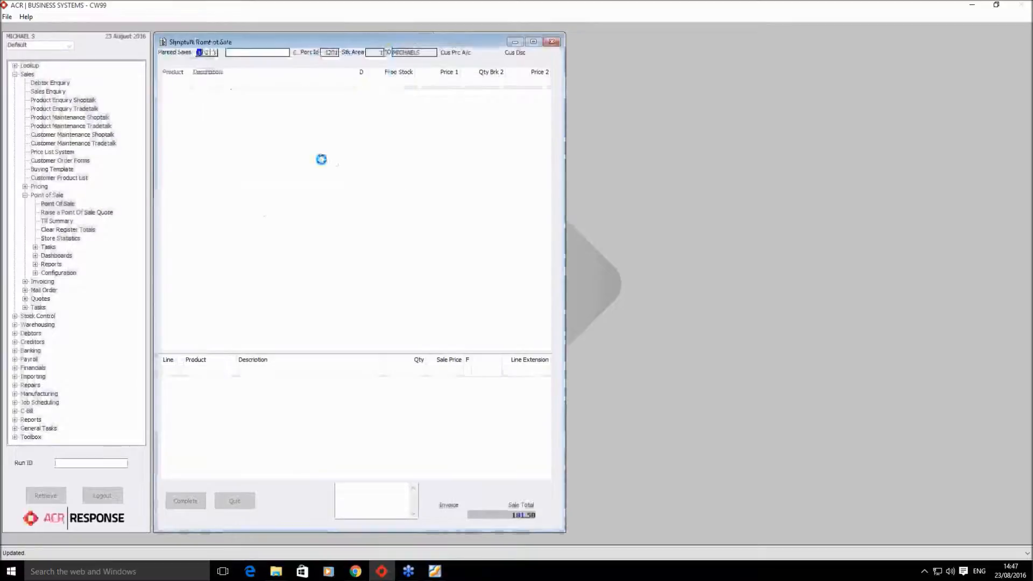
pyautogui.click(218, 120)
pyautogui.click(214, 115)
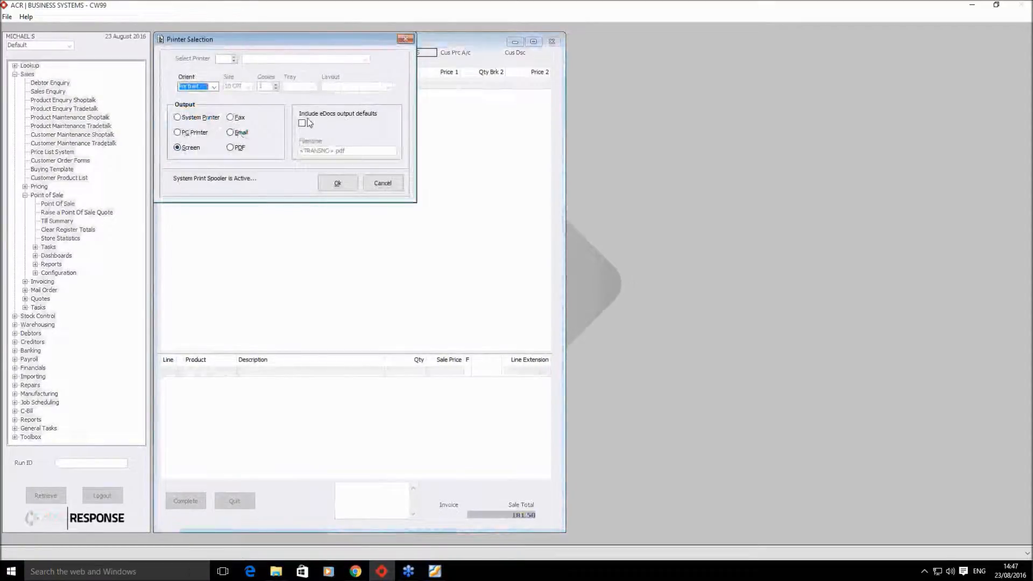
# - Output the sale's invoice using the eDocs output defaults, skipping the office copy
pyautogui.click(303, 123)
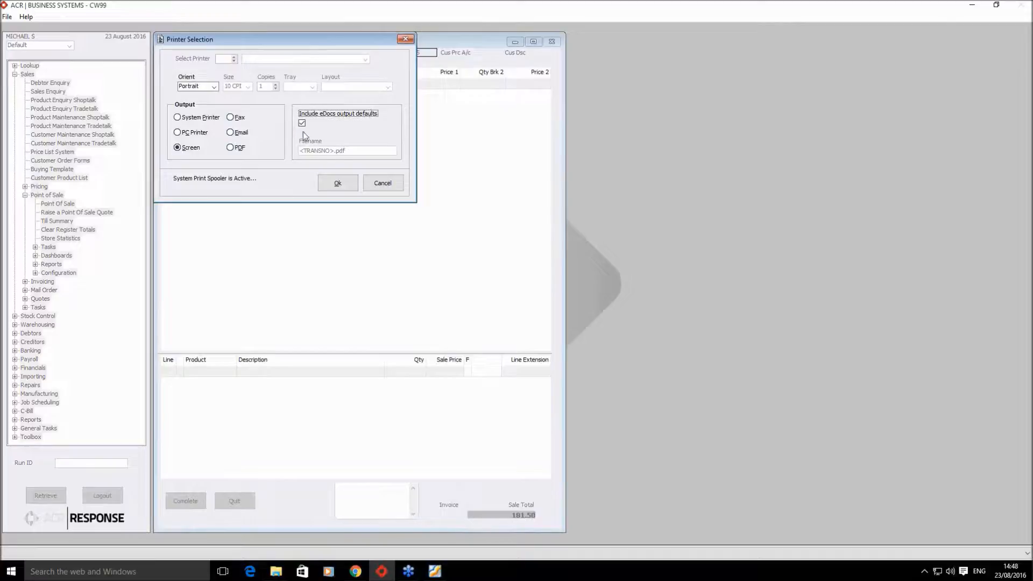
pyautogui.click(336, 183)
pyautogui.click(497, 310)
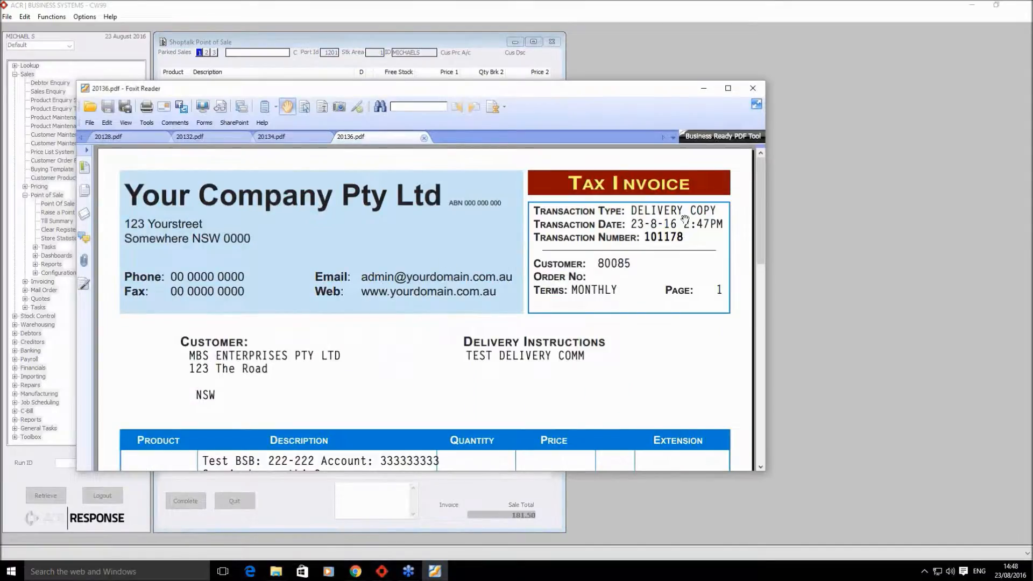
# - Review tax invoice 20136.pdf in Foxit, then minimize it and close the Output Summary
pyautogui.scroll(-10, 513, 348)
pyautogui.scroll(3, 513, 348)
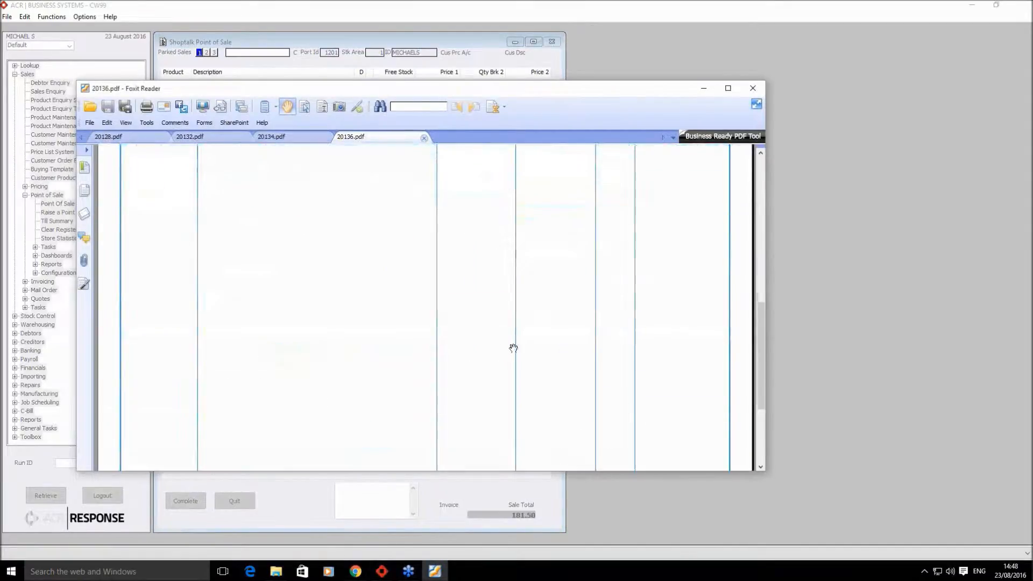
pyautogui.scroll(10, 514, 348)
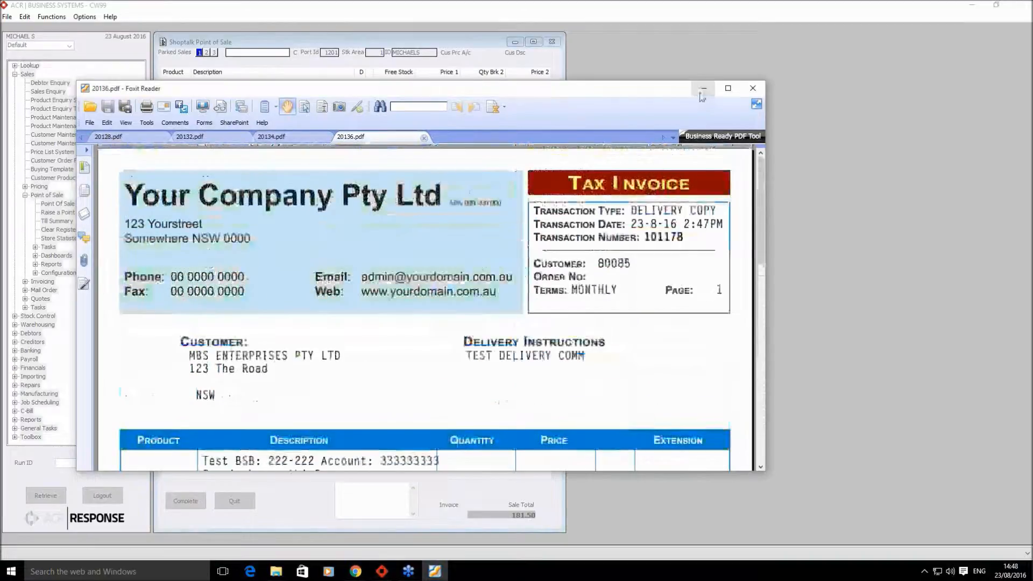
pyautogui.click(702, 91)
pyautogui.click(512, 326)
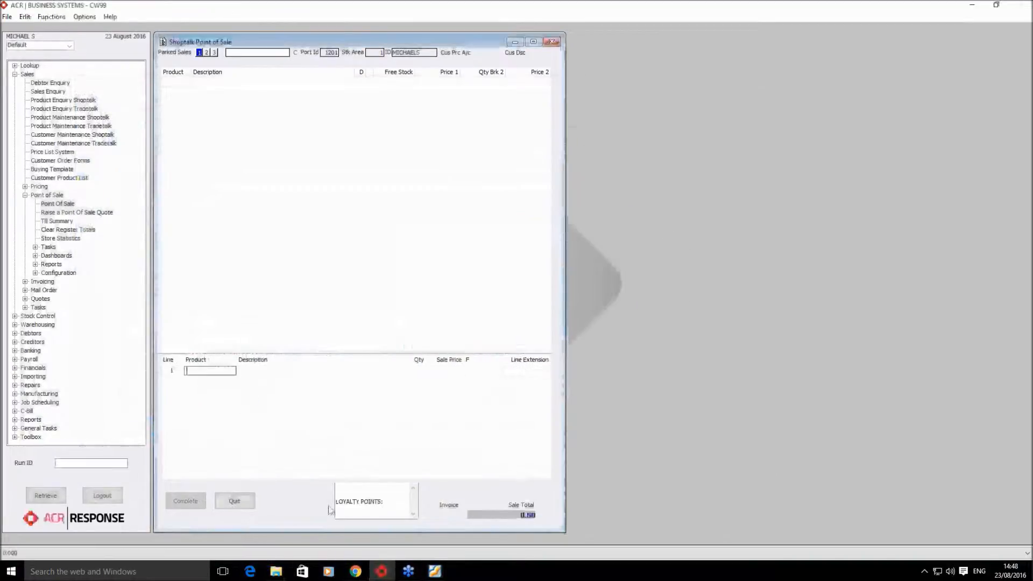
# - Open the 'Your Invoice 101178' email in Gmail and highlight its subject and message body
pyautogui.click(355, 571)
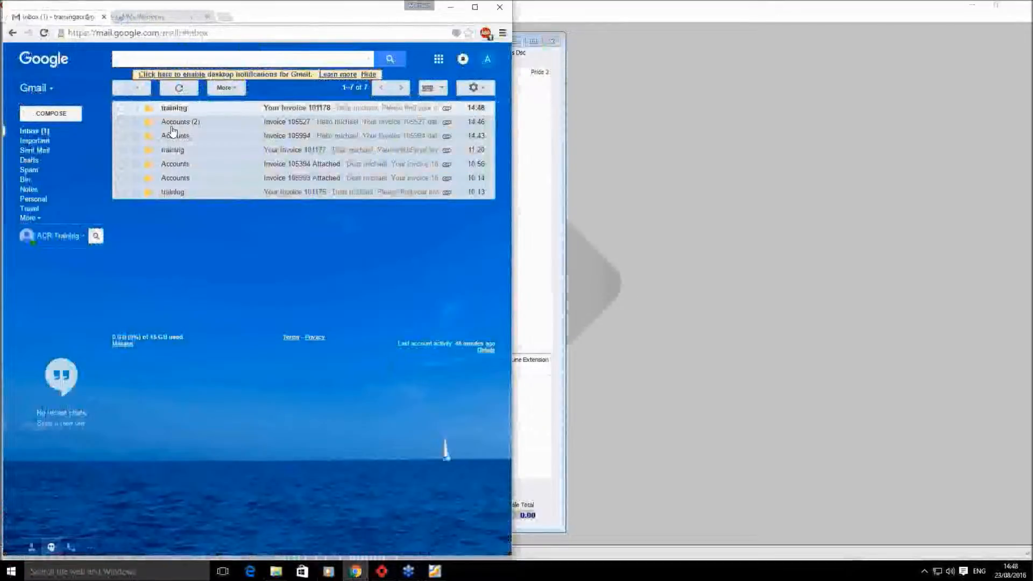
pyautogui.click(296, 109)
pyautogui.moveTo(124, 110); pyautogui.dragTo(215, 117)
pyautogui.click(215, 118)
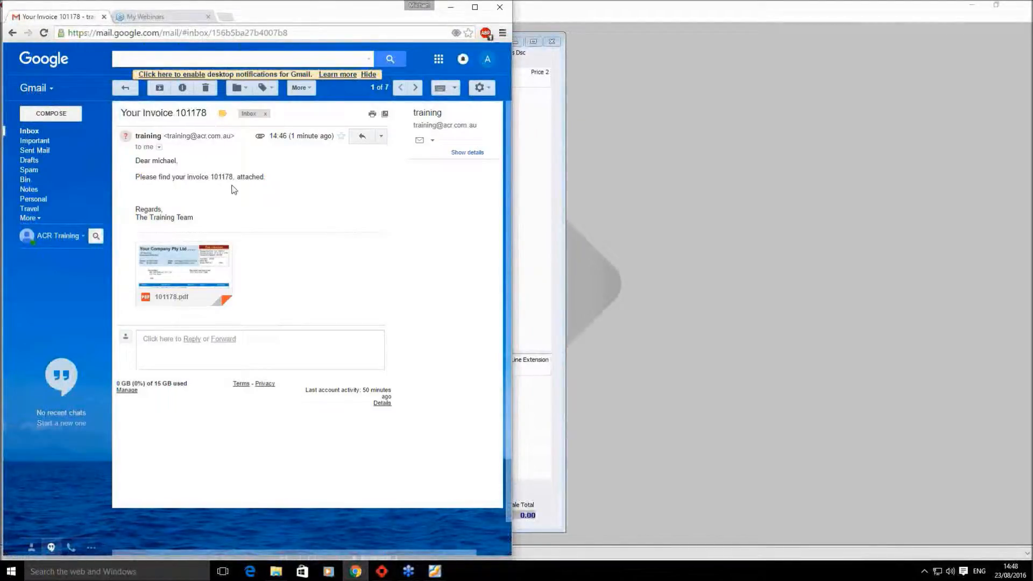
pyautogui.moveTo(267, 178); pyautogui.dragTo(134, 161)
pyautogui.moveTo(192, 217); pyautogui.dragTo(136, 157)
pyautogui.click(144, 190)
# - Scroll through the 101178.pdf preview, close it, return to the inbox and minimize Chrome
pyautogui.click(176, 256)
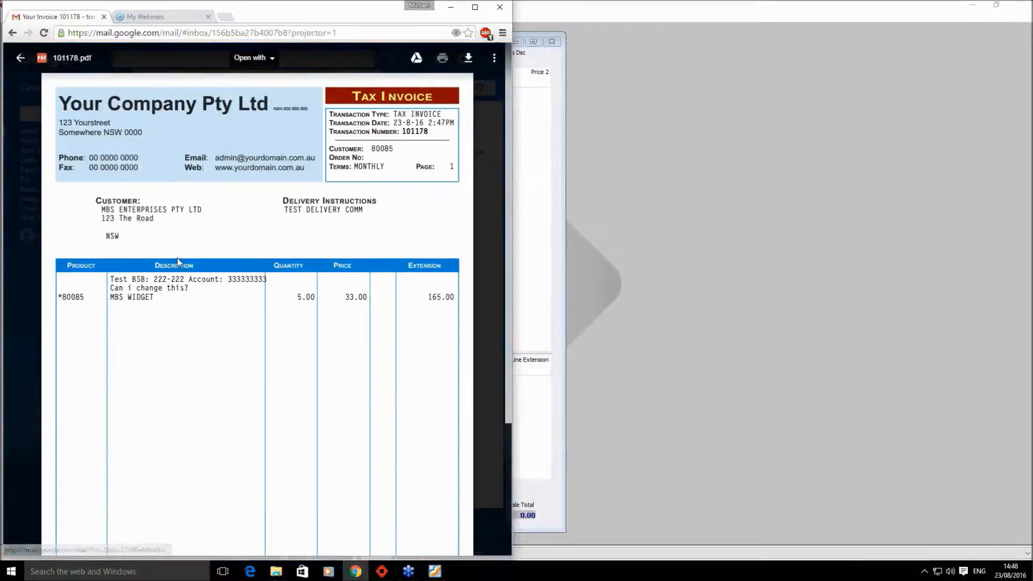
pyautogui.scroll(-3, 256, 422)
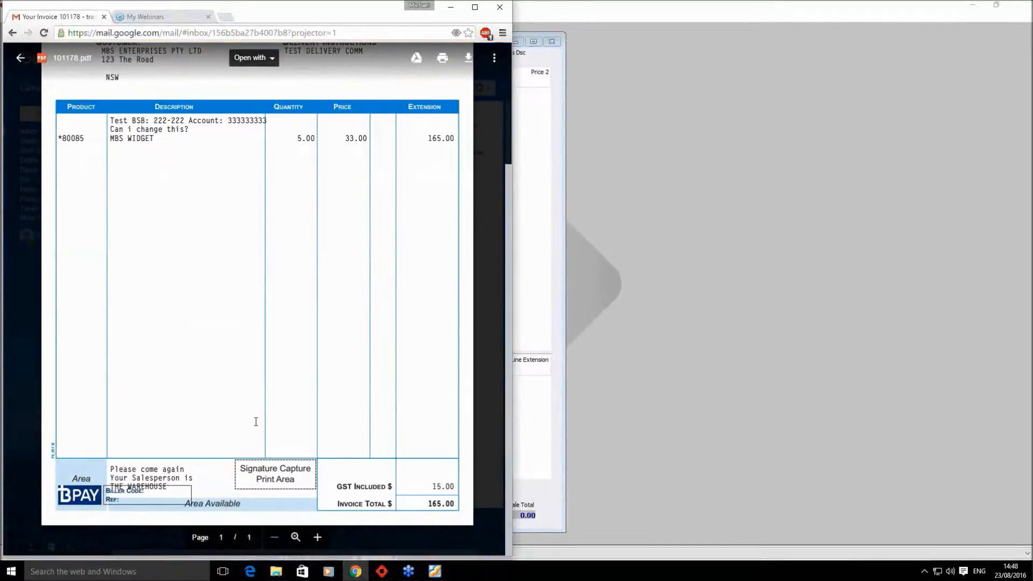
pyautogui.scroll(3, 257, 422)
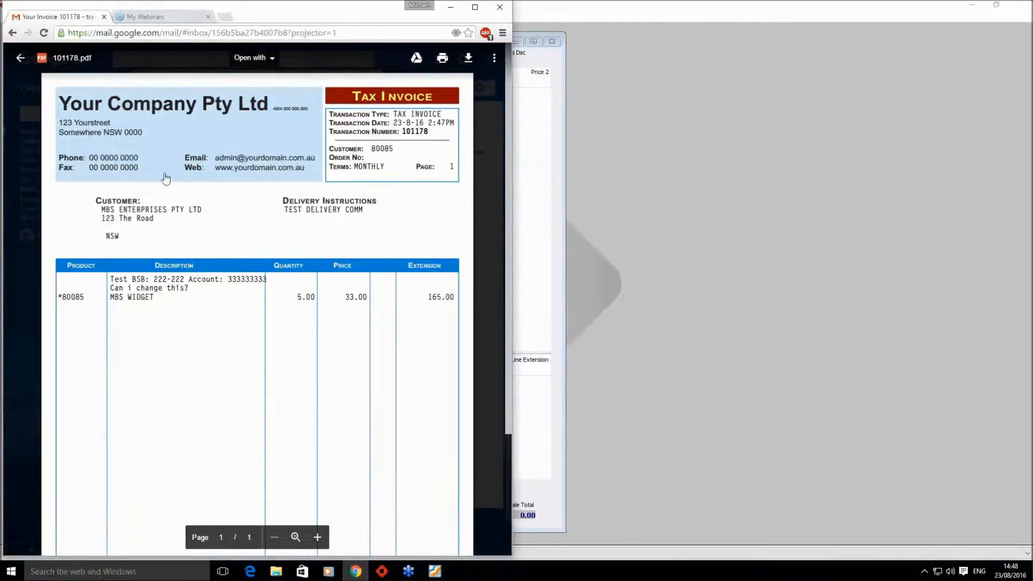
pyautogui.scroll(-3, 215, 276)
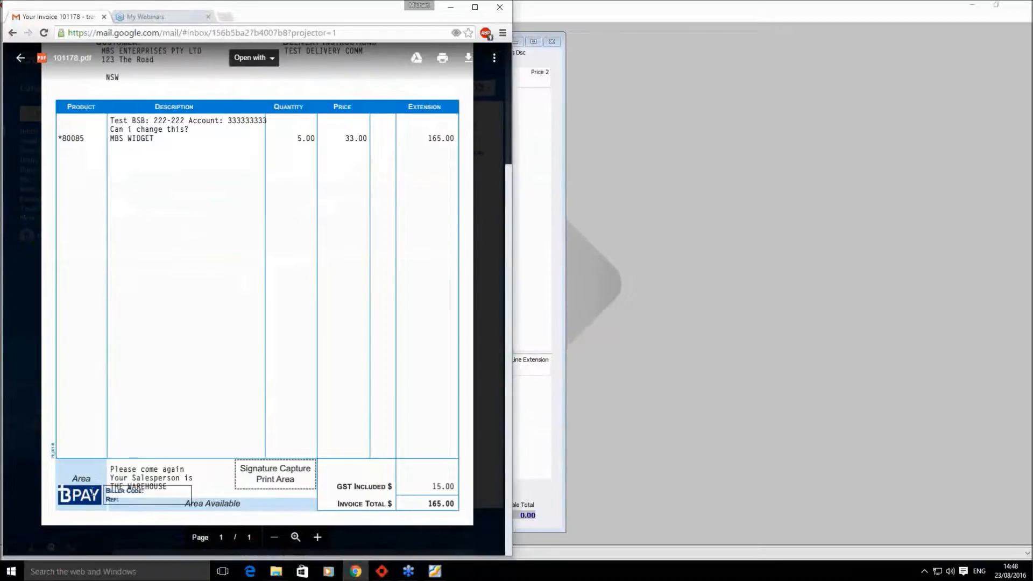
pyautogui.scroll(3, 178, 500)
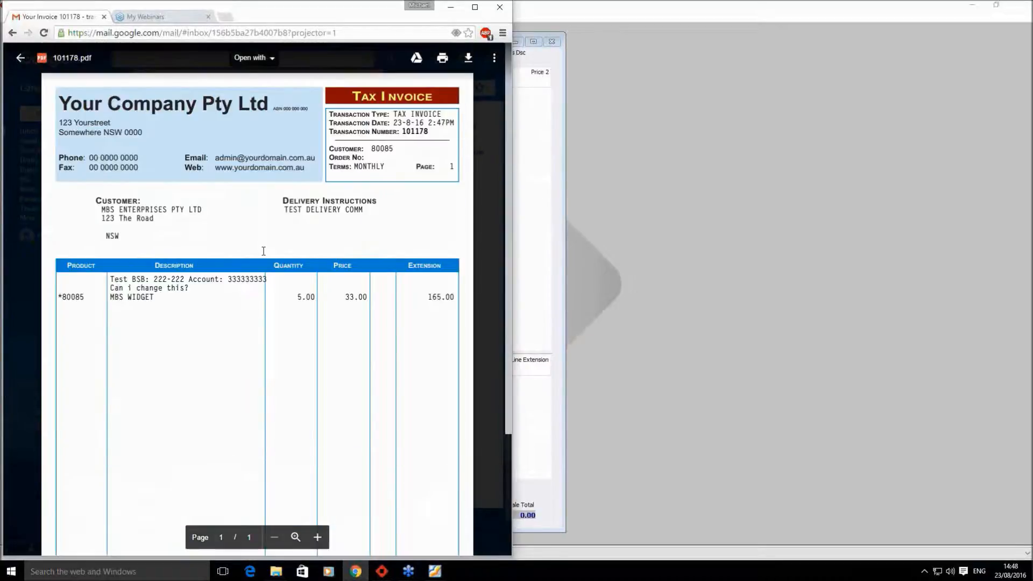
pyautogui.click(495, 172)
pyautogui.click(99, 131)
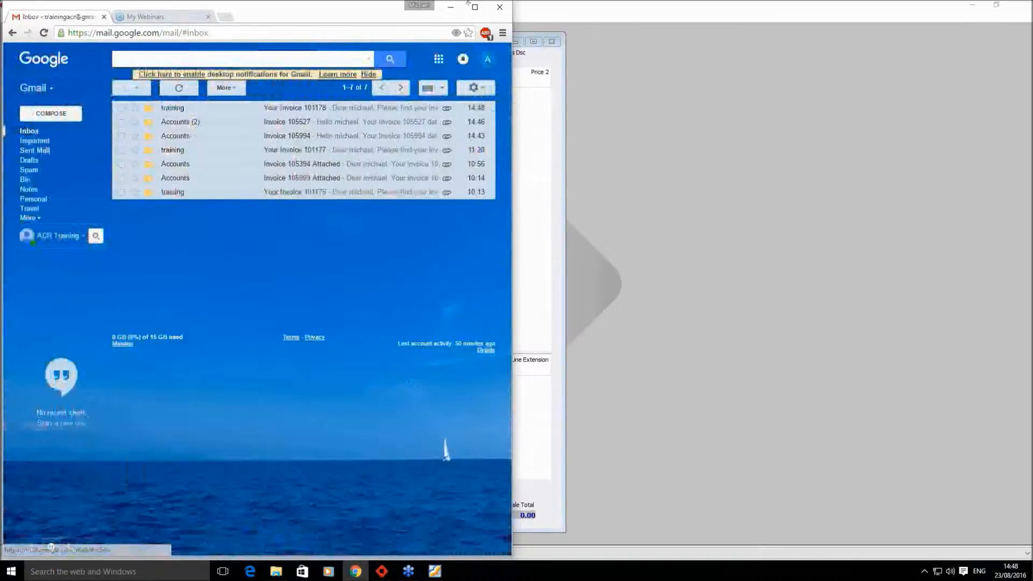
pyautogui.click(450, 7)
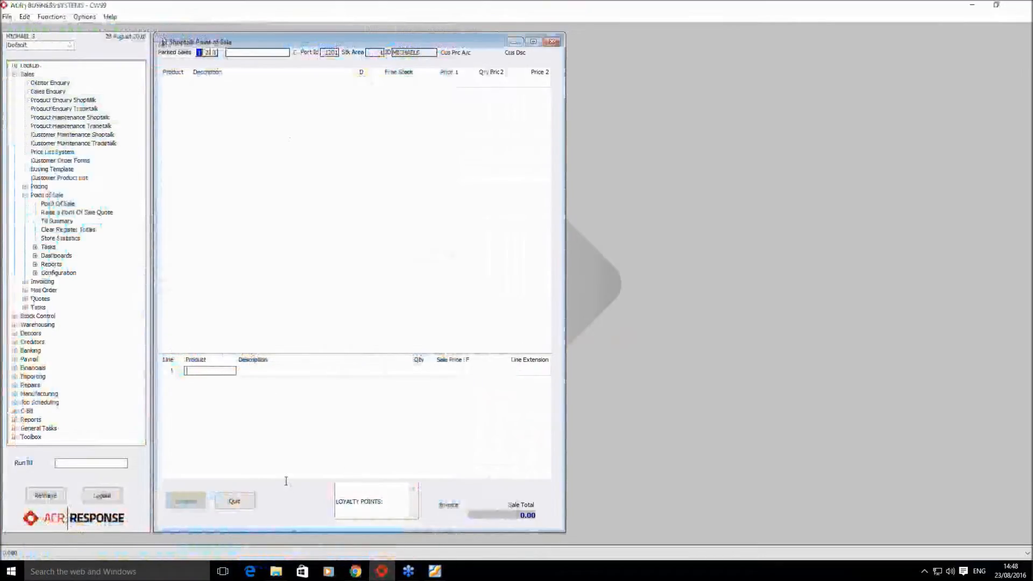
# - Add product 80085 (MBS WIDGET) to a new sale with quantity 2
pyautogui.write('80085')
pyautogui.press('Return')
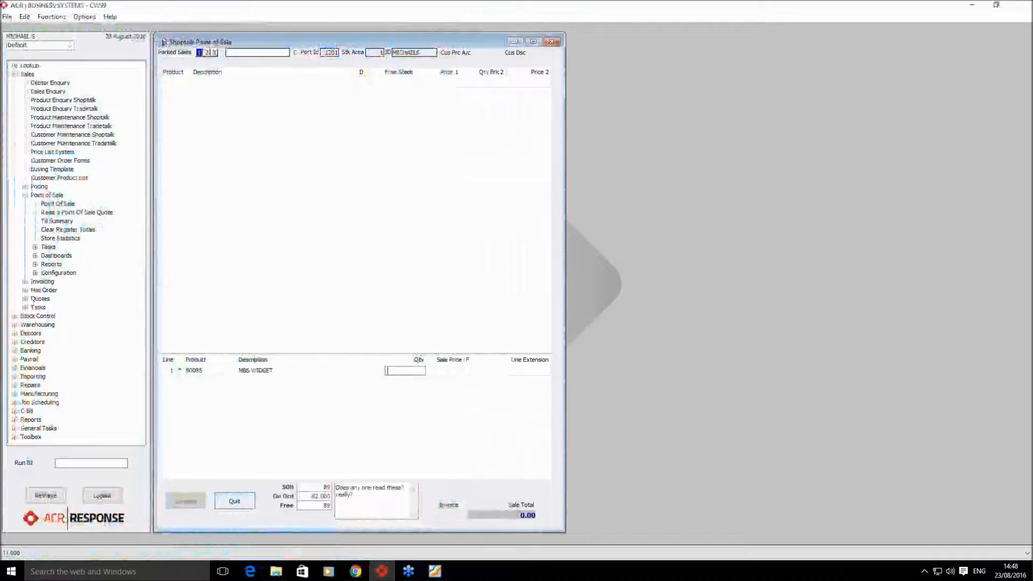
pyautogui.press('Return')
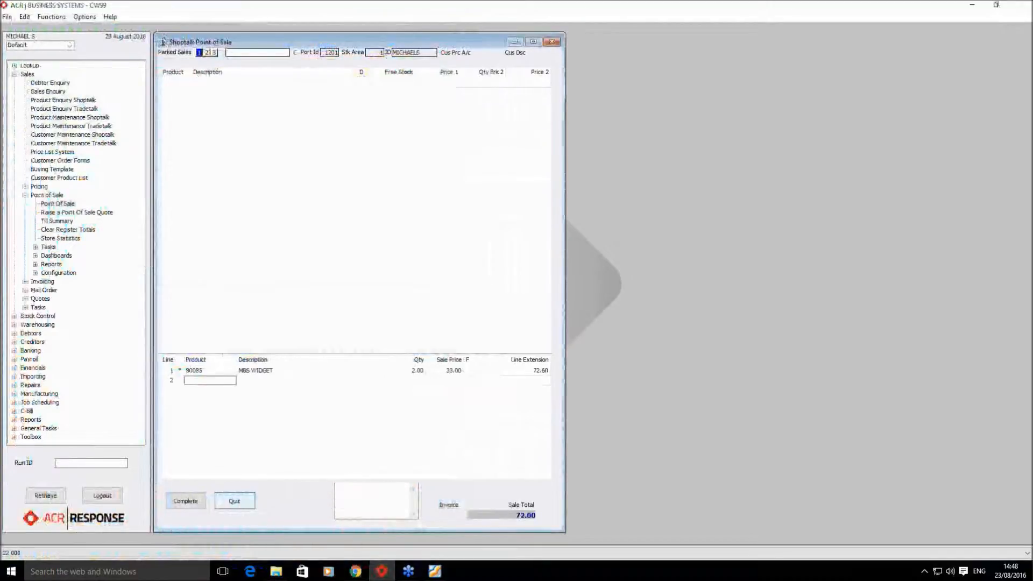
# - Complete it as a cash sale with 72.60 tendered and choose Other Printer output
pyautogui.click(188, 504)
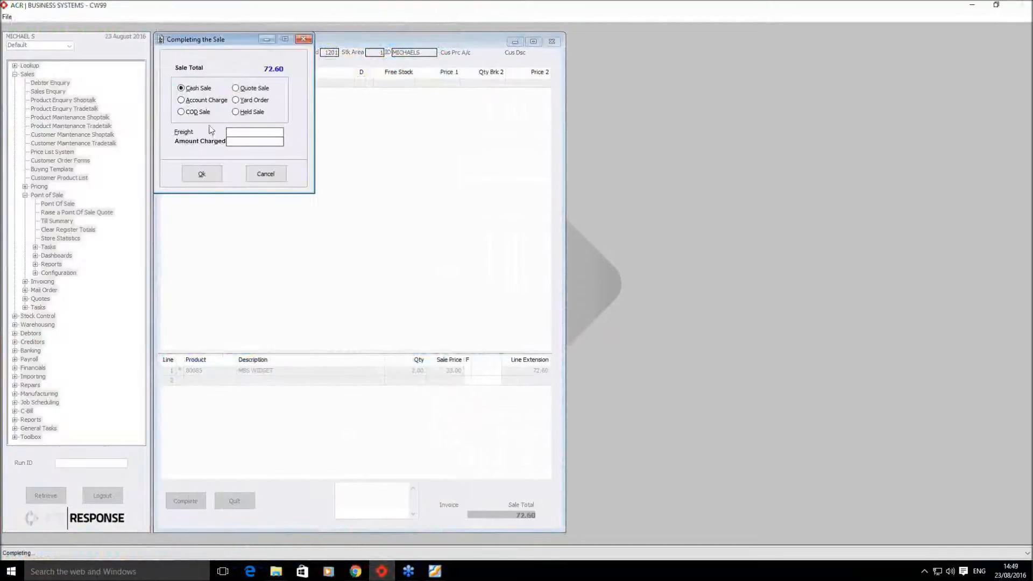
pyautogui.click(202, 176)
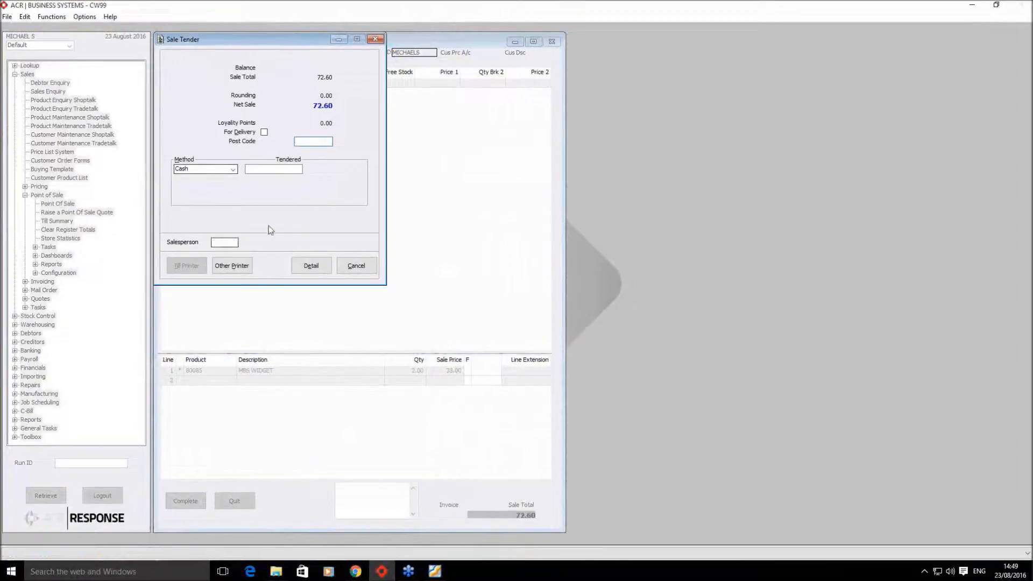
pyautogui.write('72.6')
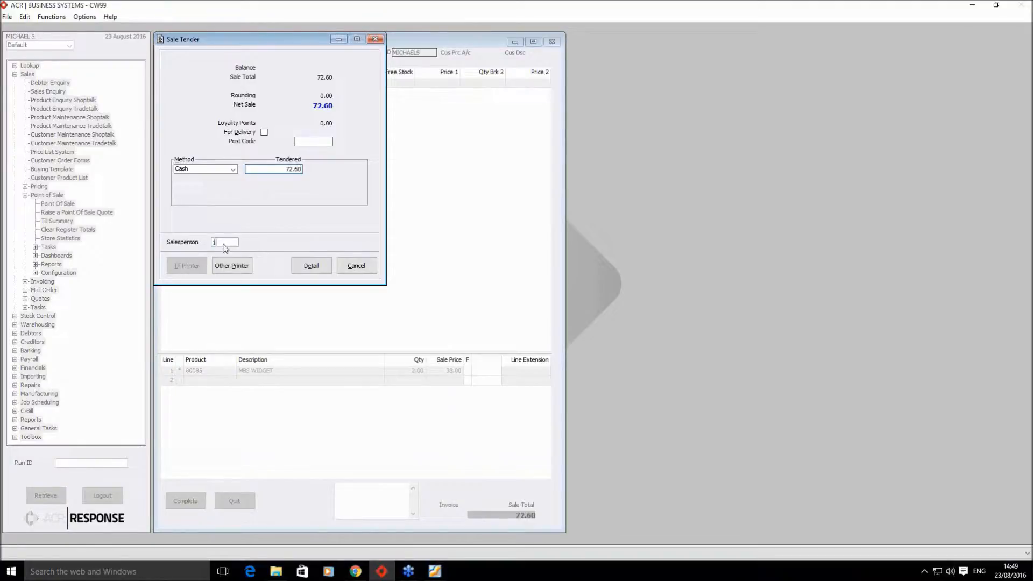
pyautogui.click(226, 265)
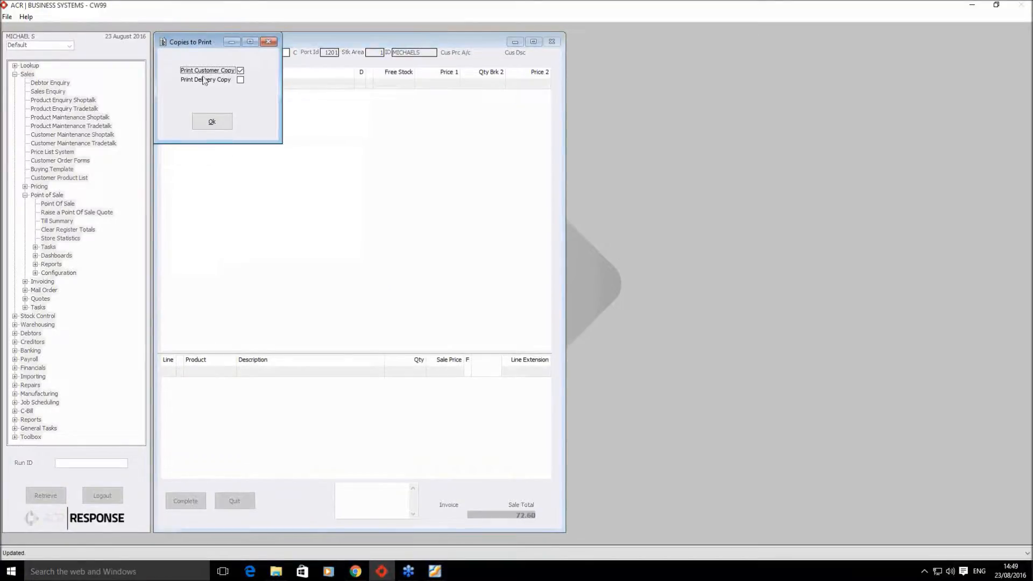
# - Accept the invoice copies, then set the output to Email to open Email Selection for 101179.pdf
pyautogui.click(210, 122)
pyautogui.click(205, 115)
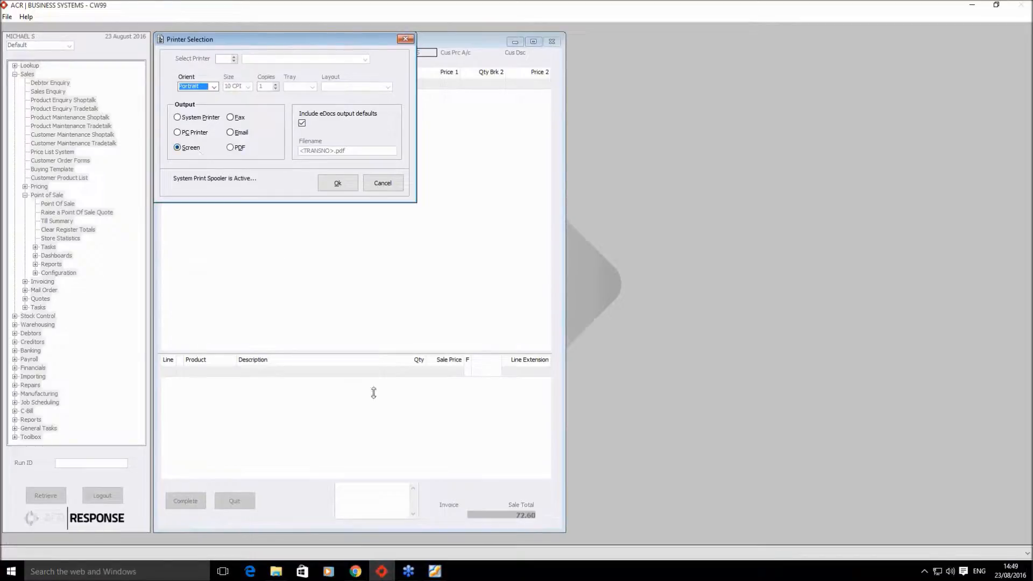
pyautogui.click(435, 572)
pyautogui.scroll(-5, 636, 362)
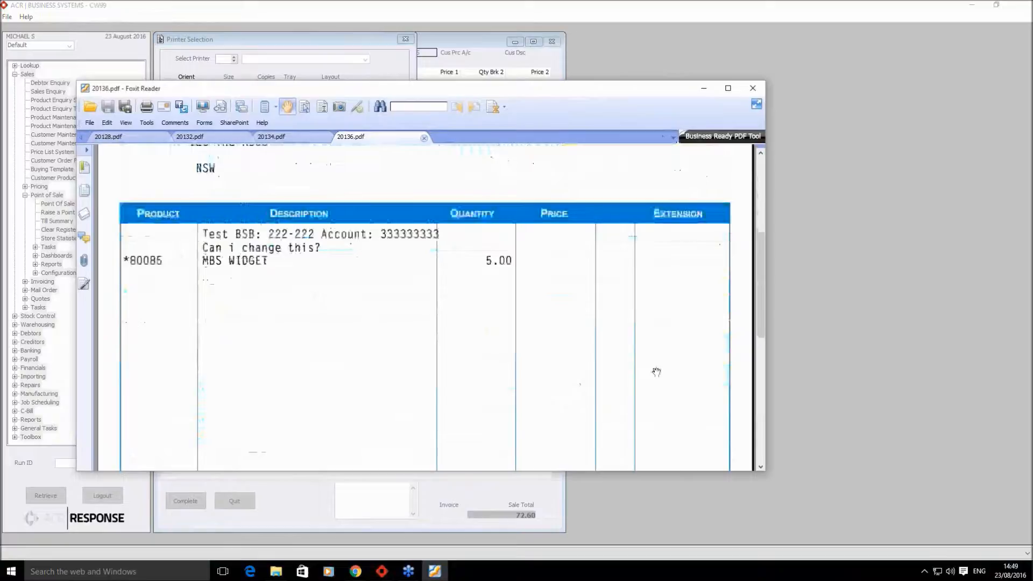
pyautogui.click(703, 89)
pyautogui.click(238, 134)
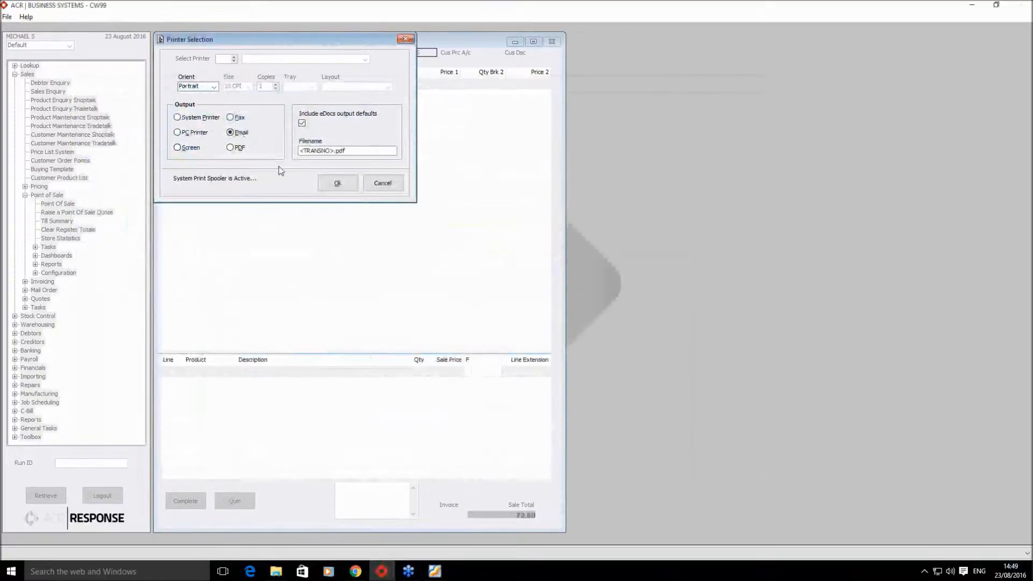
pyautogui.click(338, 184)
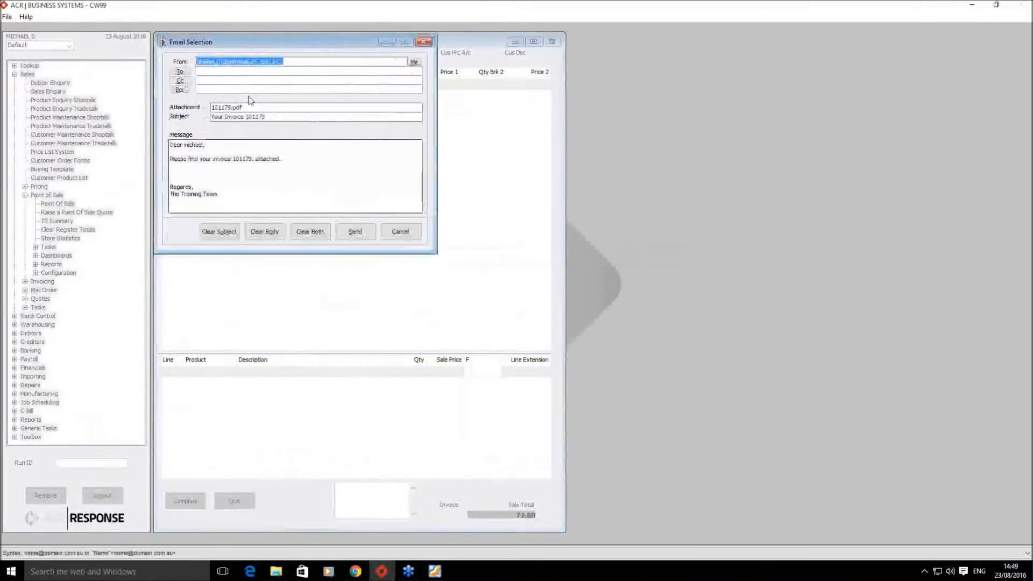
# - Enter the training Gmail address, hit the invalid-address warning, add the missing @, then cancel
pyautogui.click(242, 73)
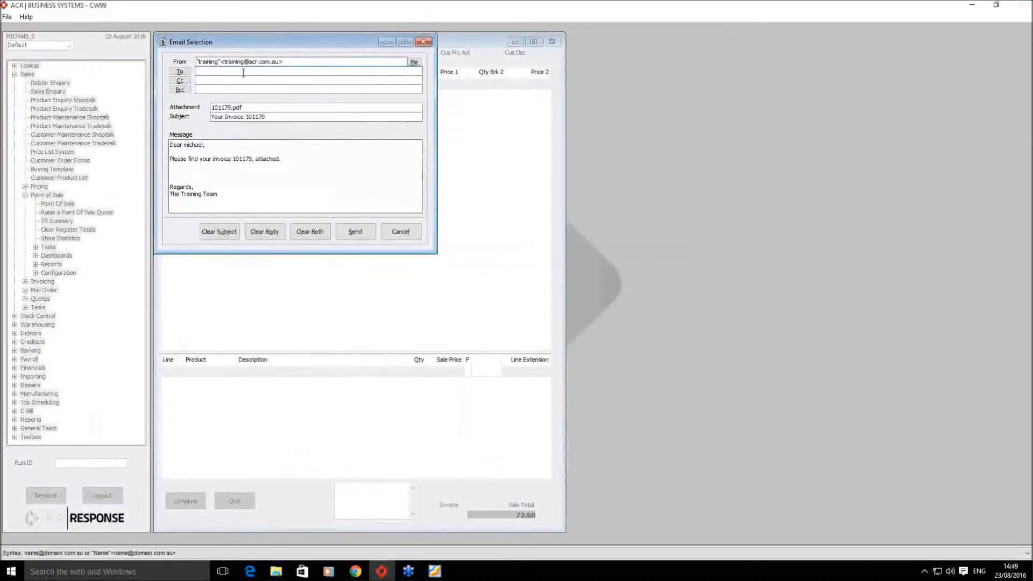
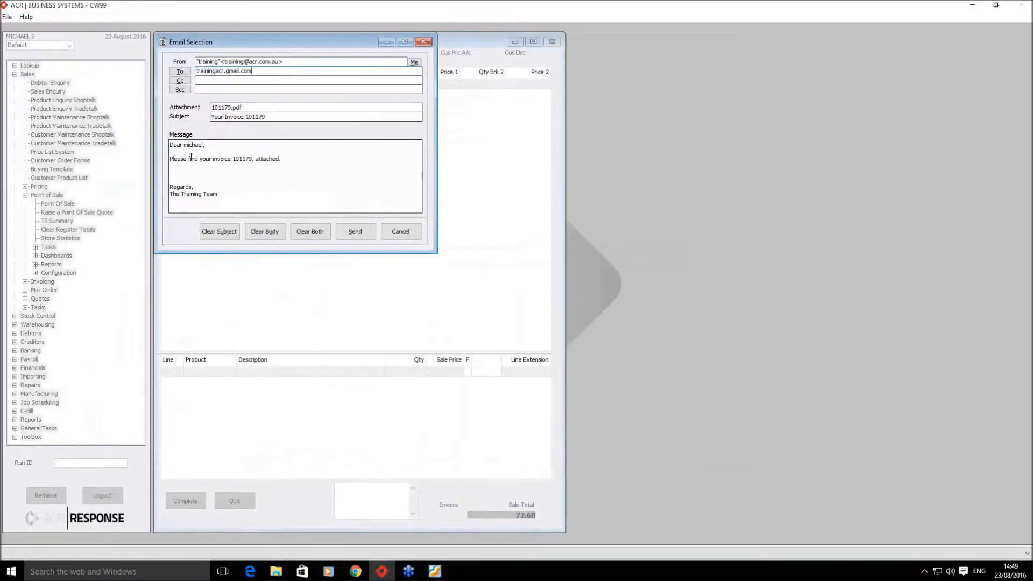
pyautogui.click(356, 232)
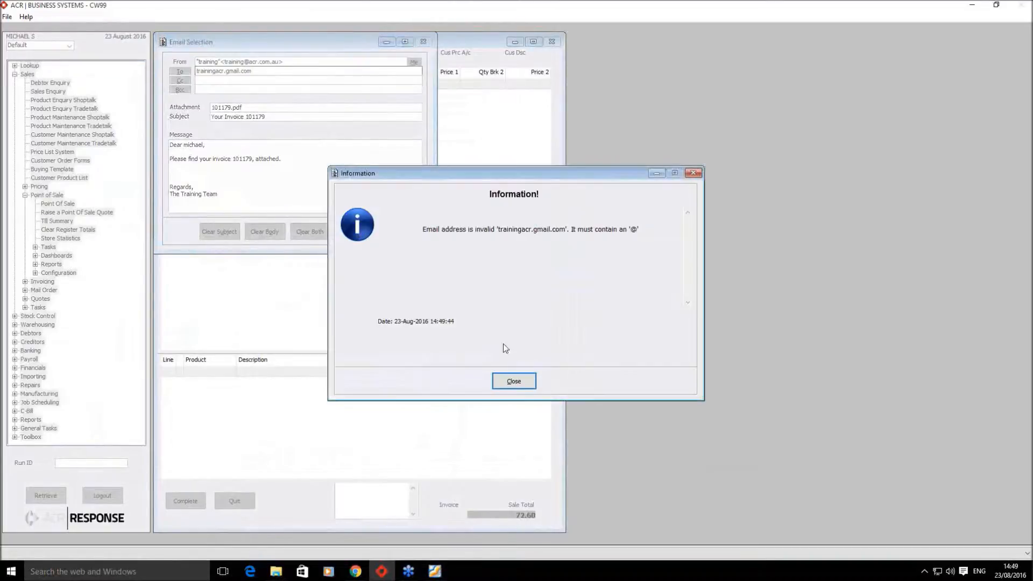
pyautogui.click(514, 381)
pyautogui.press('BackSpace')
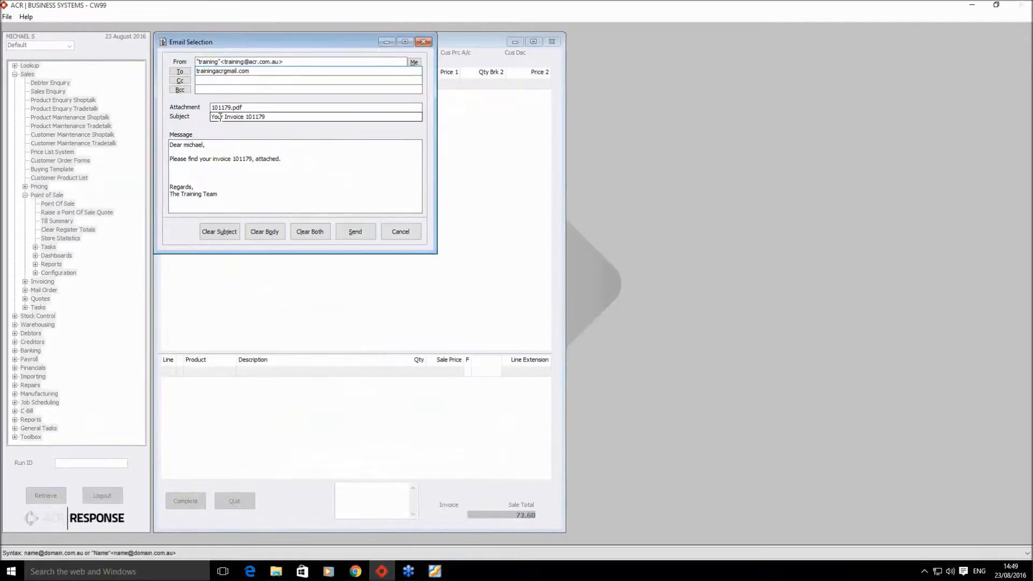
pyautogui.write('@')
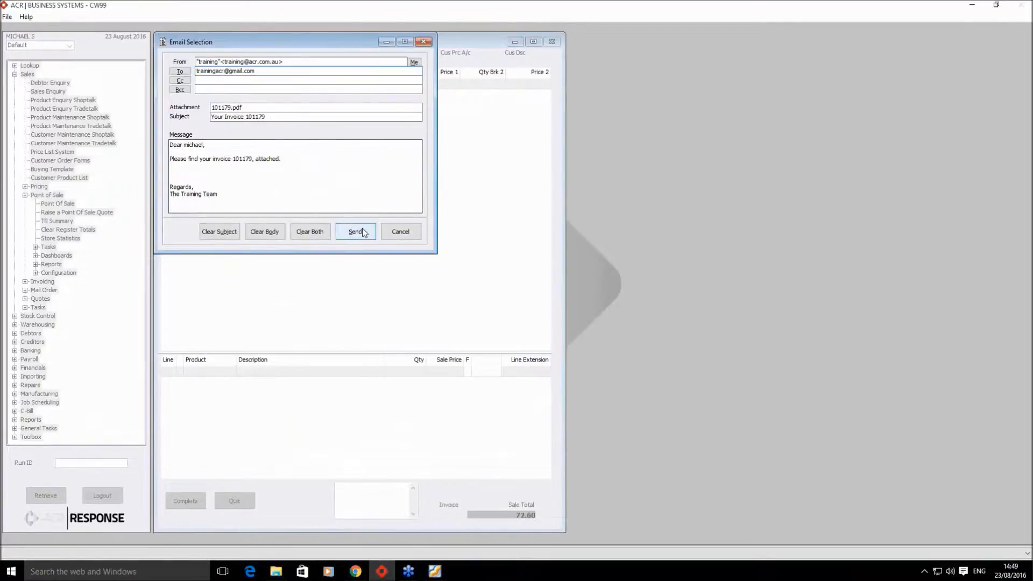
pyautogui.click(400, 232)
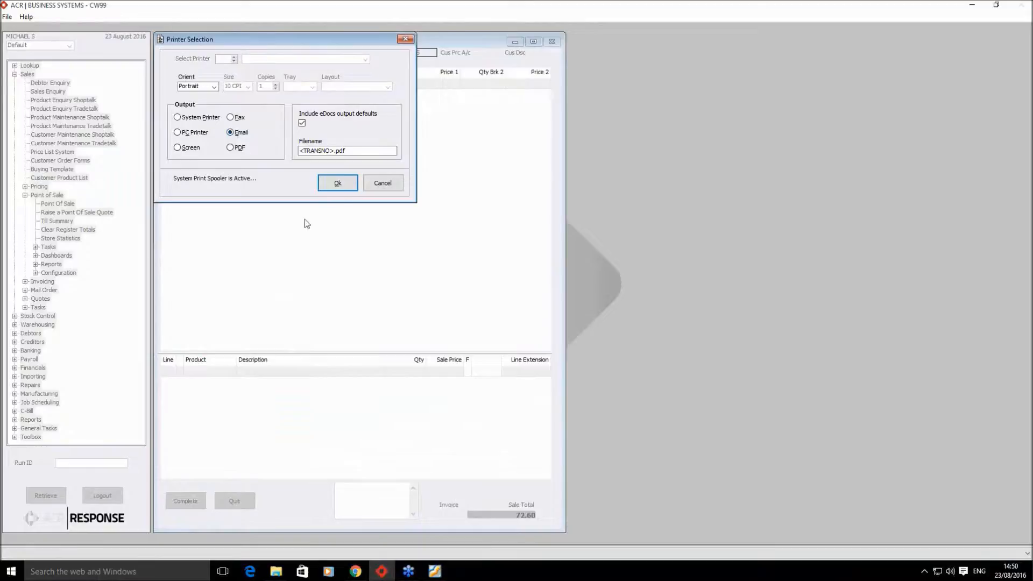
# - Re-enter the training Gmail address, send invoice 101179 and acknowledge the one-email summary
pyautogui.click(340, 182)
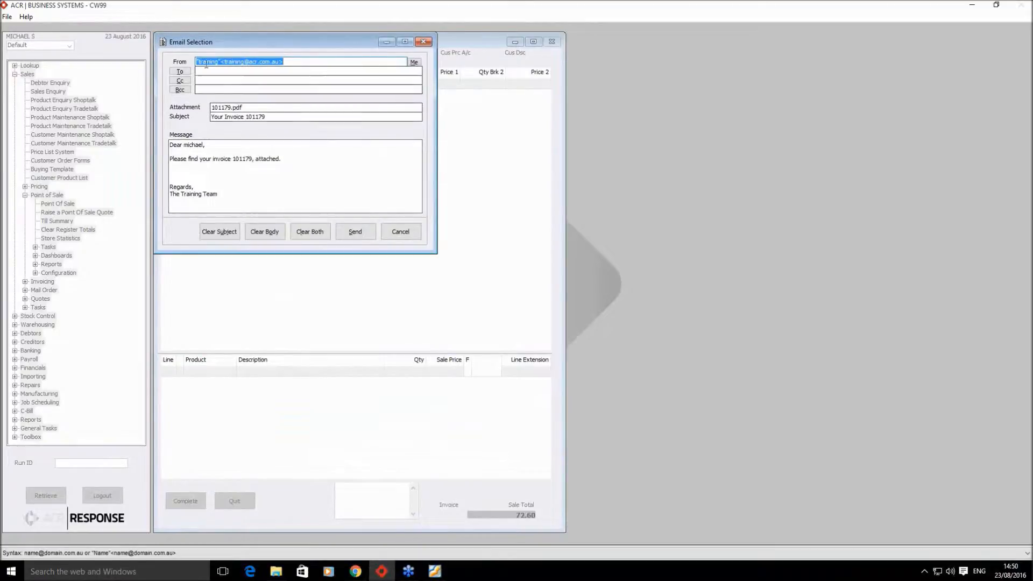
pyautogui.click(236, 71)
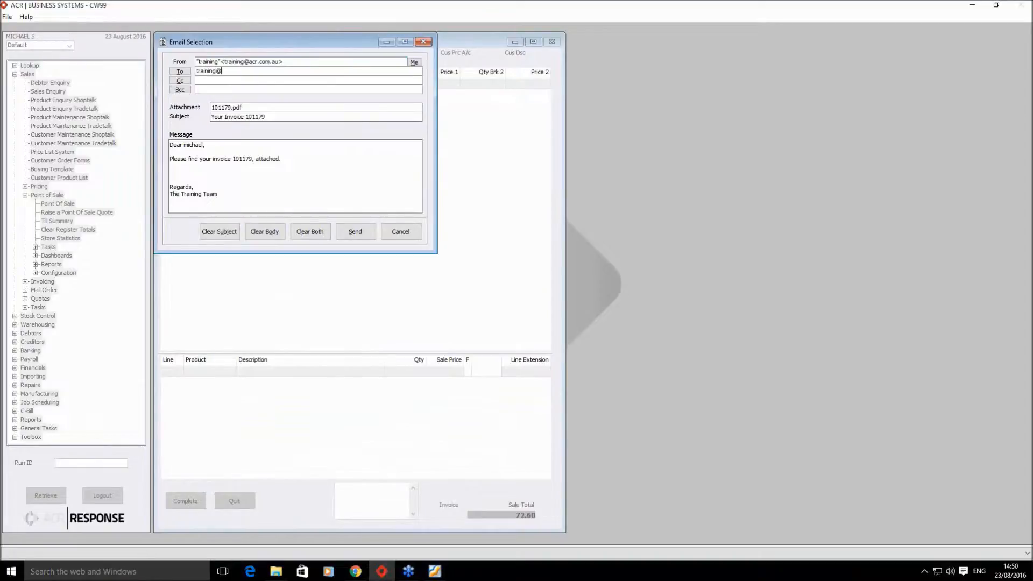
pyautogui.click(216, 71)
pyautogui.write('acr')
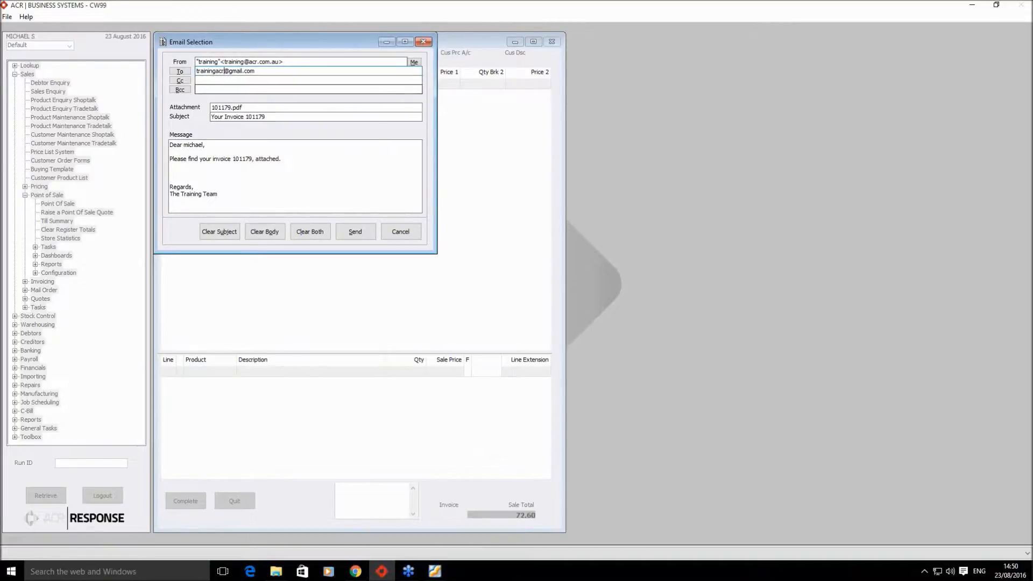
pyautogui.click(357, 232)
pyautogui.click(493, 310)
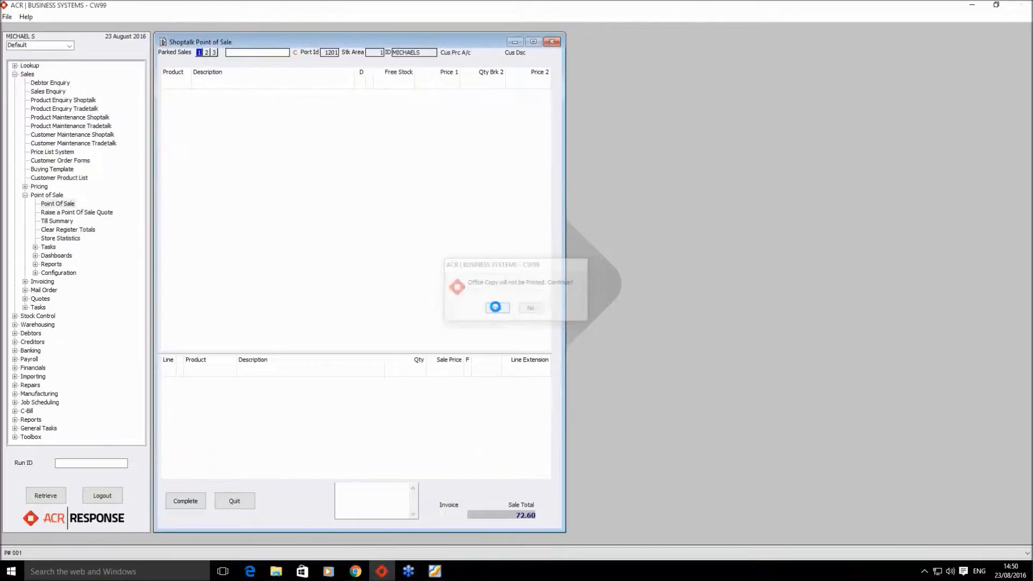
pyautogui.click(514, 326)
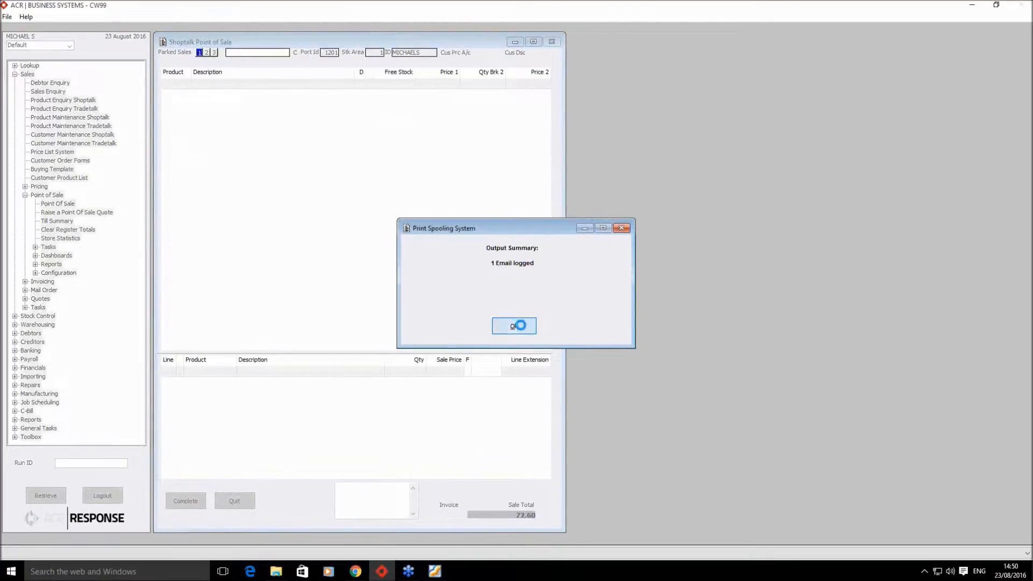
pyautogui.click(356, 572)
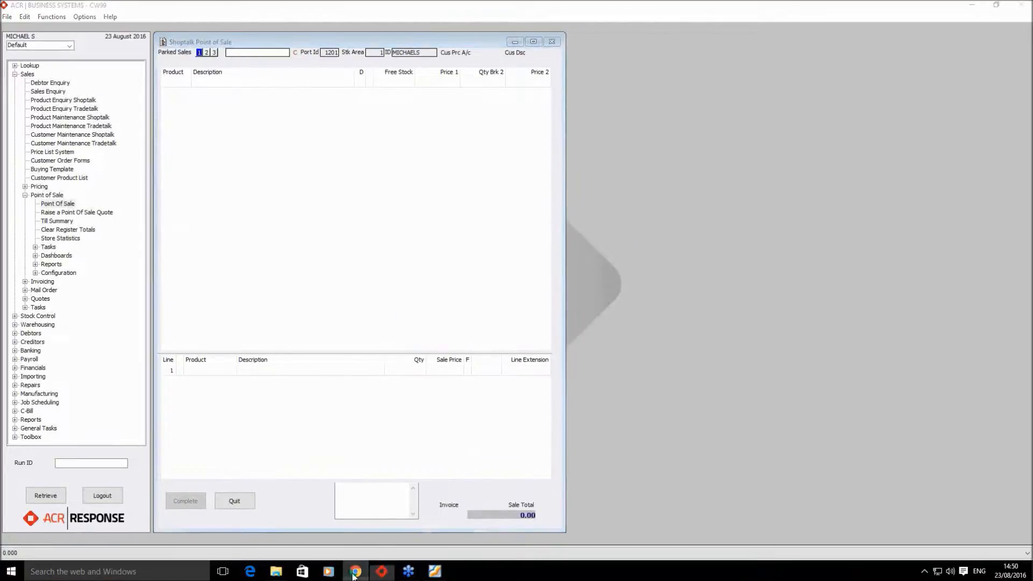
# - Refresh Gmail, check the 'Your Invoice 101179' 101179.pdf for 72.60, then quit Point of Sale
pyautogui.click(180, 89)
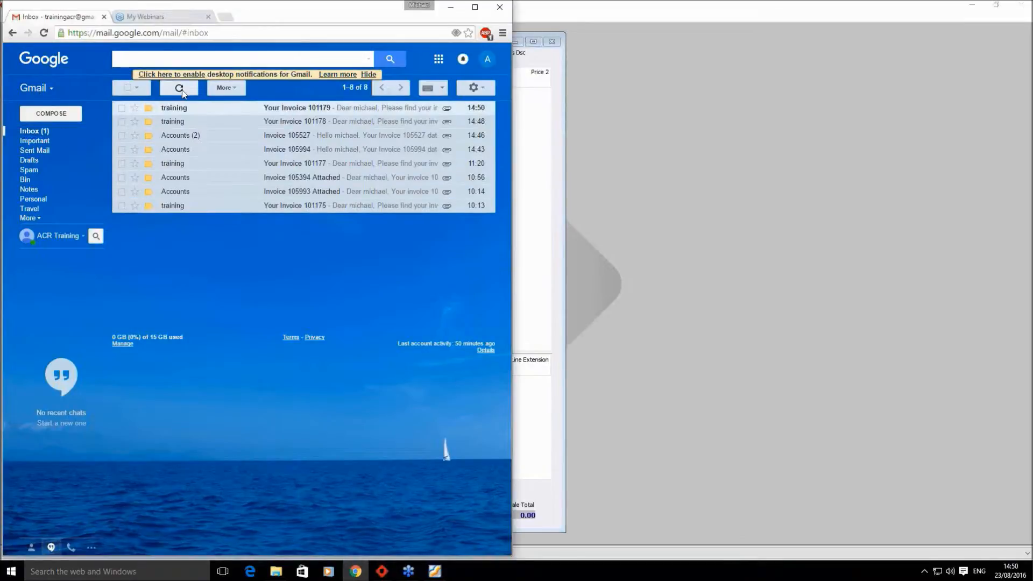
pyautogui.click(312, 110)
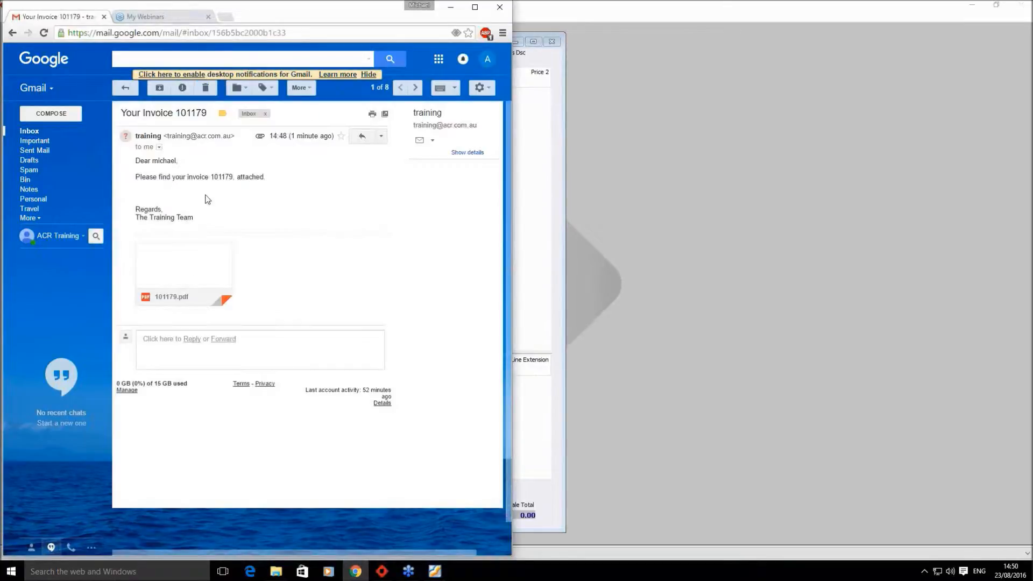
pyautogui.click(196, 265)
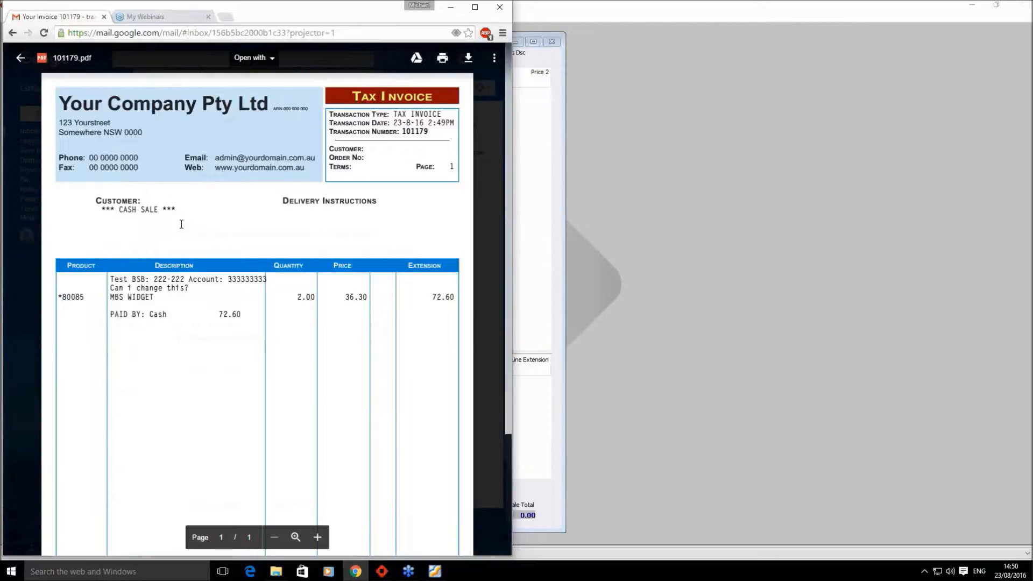
pyautogui.moveTo(117, 213); pyautogui.dragTo(172, 217)
pyautogui.click(210, 224)
pyautogui.click(493, 251)
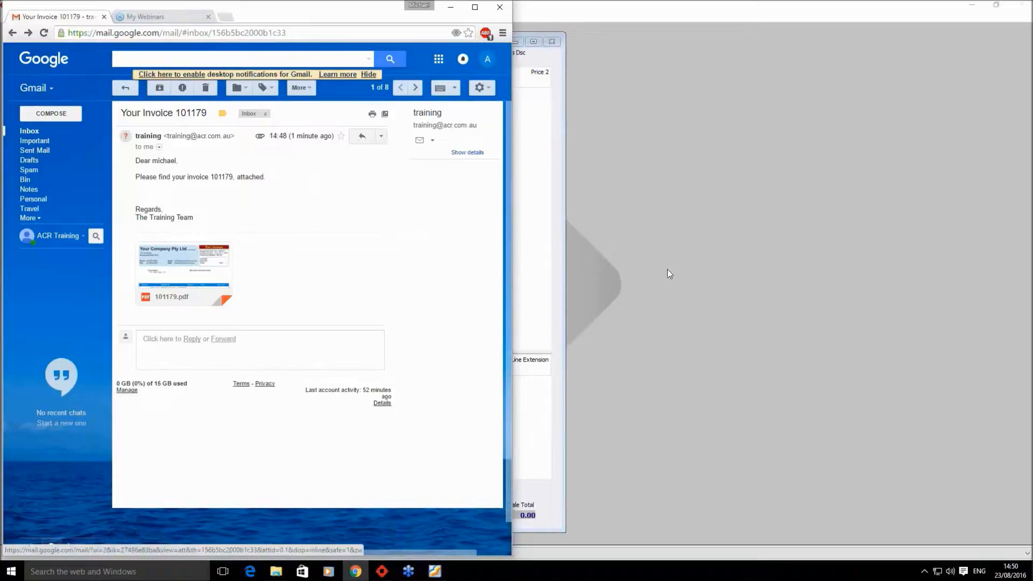
pyautogui.click(648, 252)
pyautogui.click(233, 497)
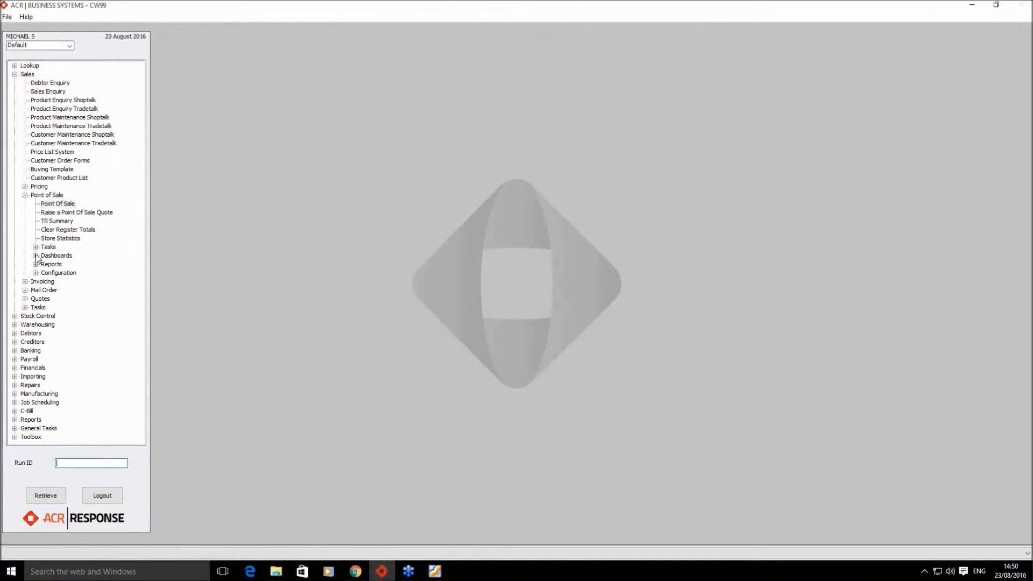
# - Open Dashboards > POS Maintenance and find all invoices of type Invoice
pyautogui.click(35, 255)
pyautogui.doubleClick(74, 264)
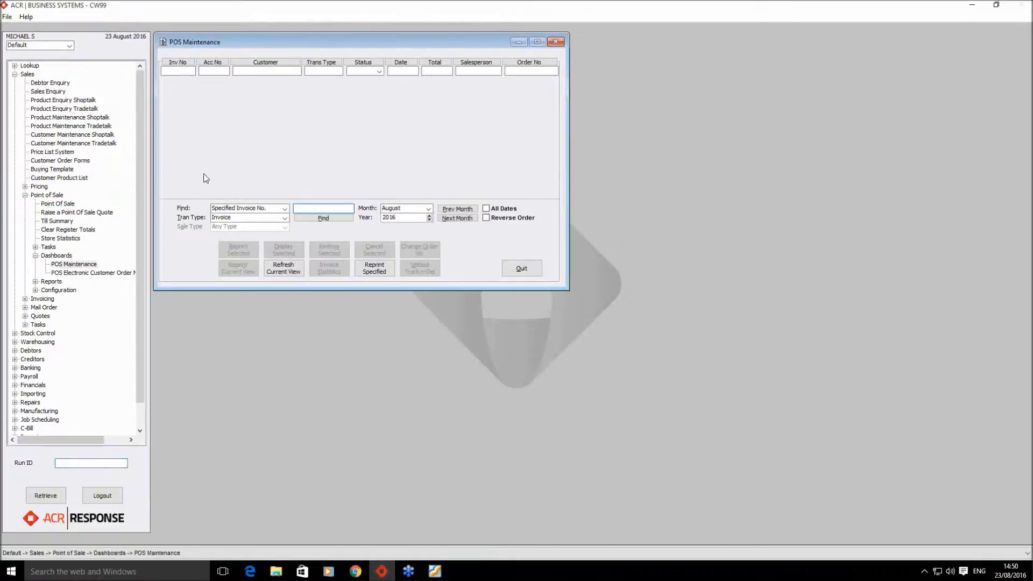
pyautogui.click(286, 216)
pyautogui.click(284, 225)
pyautogui.click(284, 208)
pyautogui.click(284, 221)
pyautogui.click(323, 218)
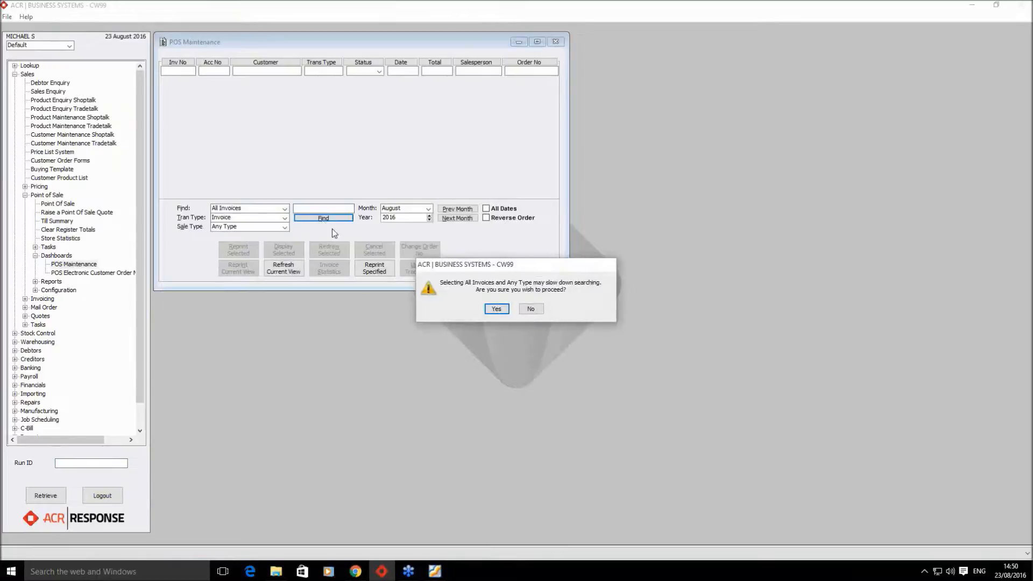
pyautogui.click(496, 309)
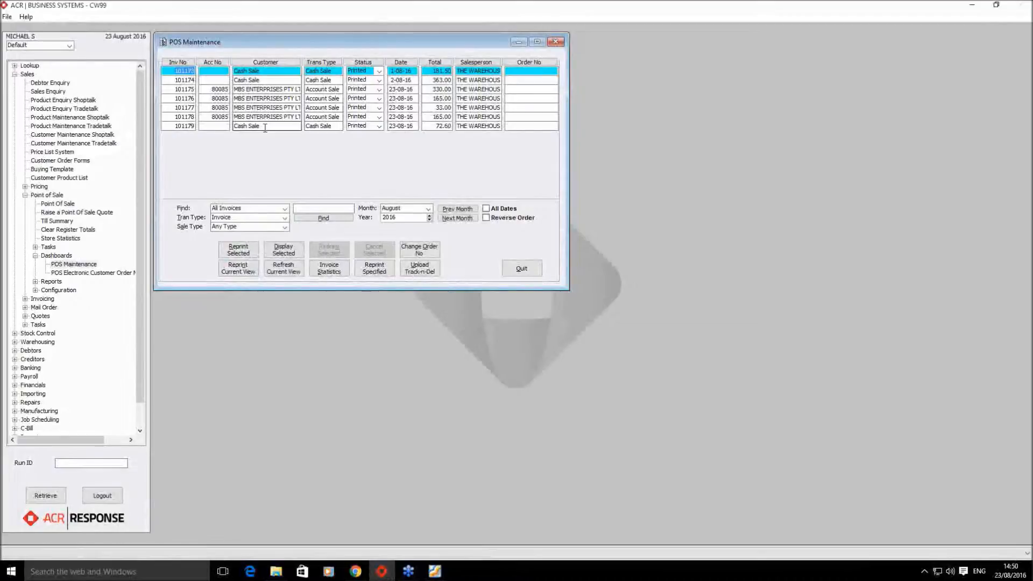
# - Reprint invoice 101175 to the system printer and close the output summary
pyautogui.click(261, 89)
pyautogui.click(245, 251)
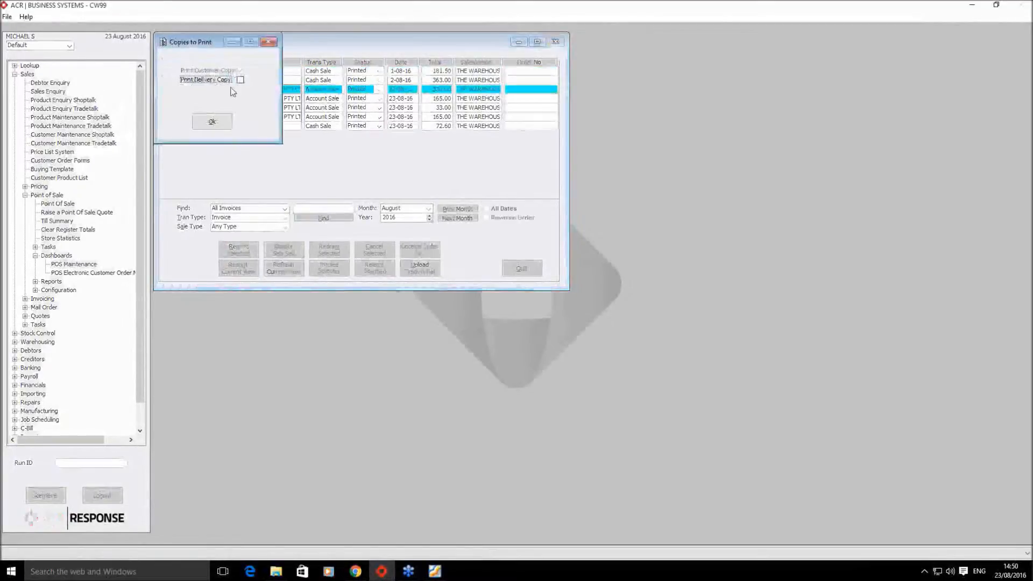
pyautogui.click(211, 121)
pyautogui.click(188, 120)
pyautogui.click(340, 184)
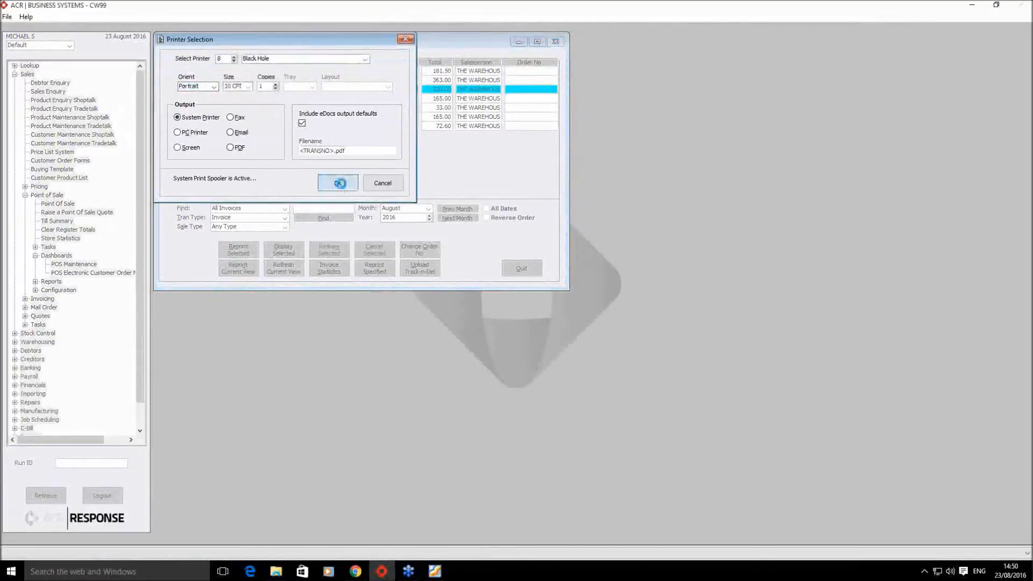
pyautogui.click(514, 326)
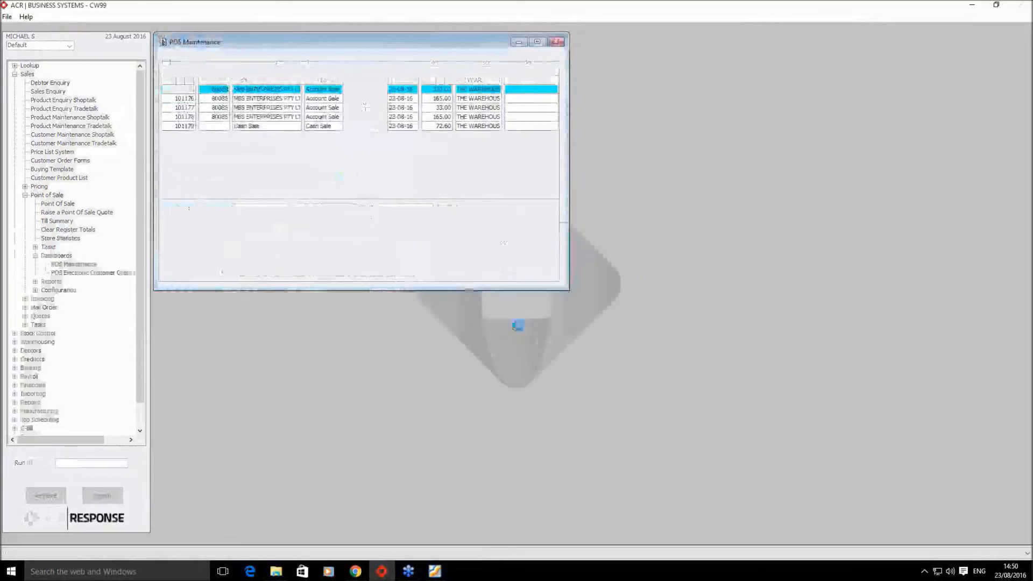
# - Refresh the Gmail inbox, open 'Your Invoice 101175', then advance to the 'Some helpful hints' slide
pyautogui.click(355, 571)
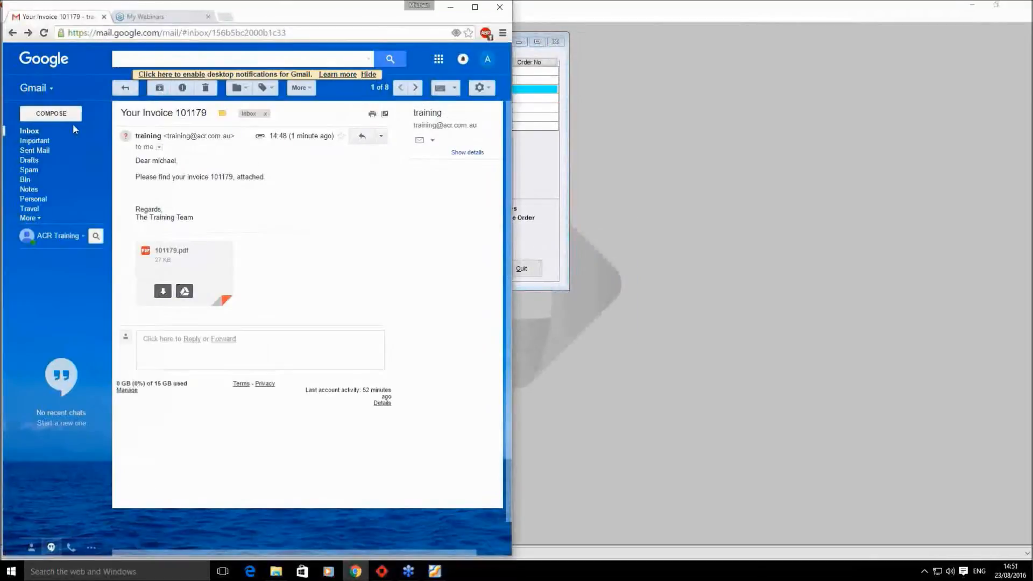
pyautogui.click(30, 130)
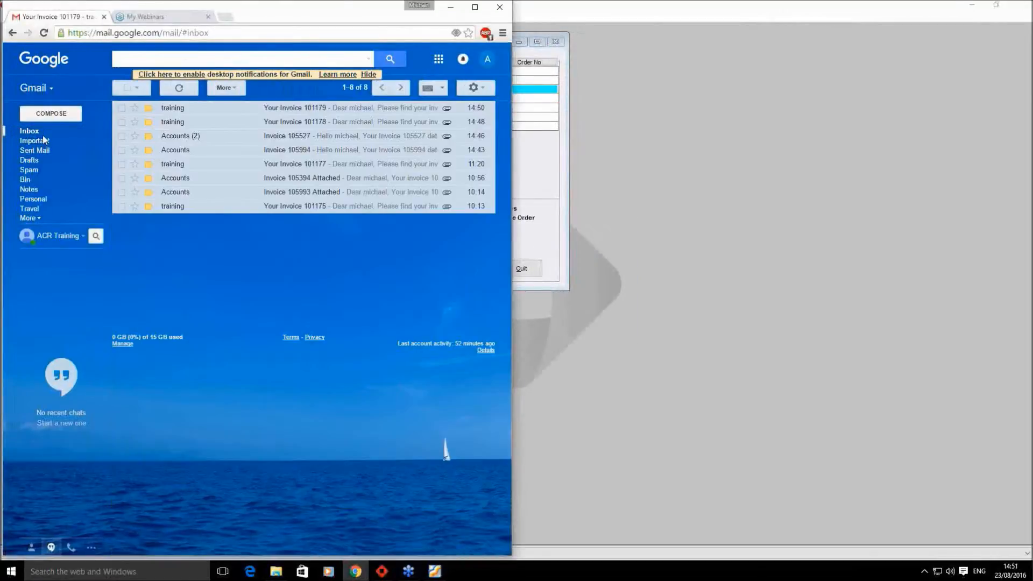
pyautogui.click(179, 89)
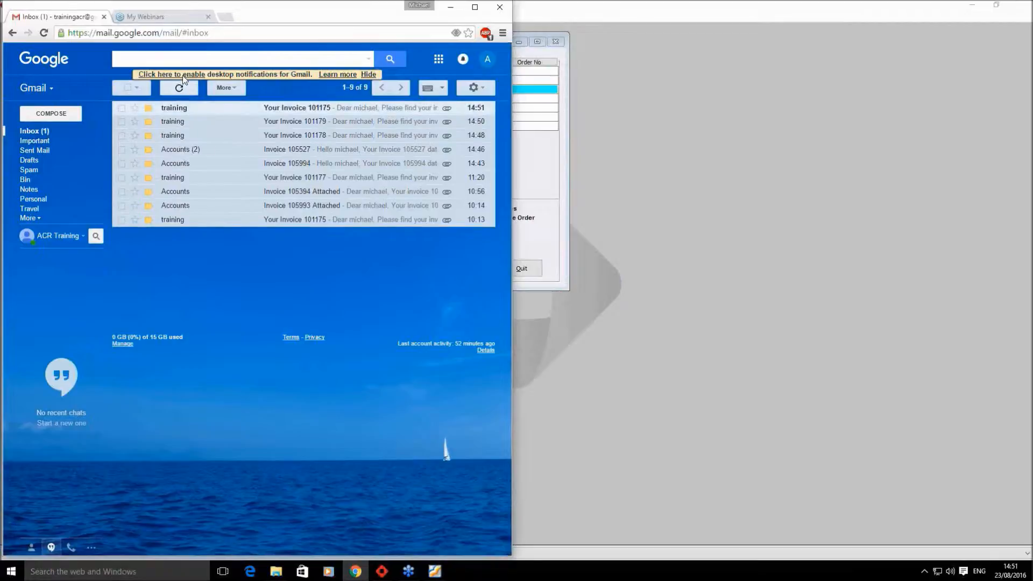
pyautogui.click(291, 109)
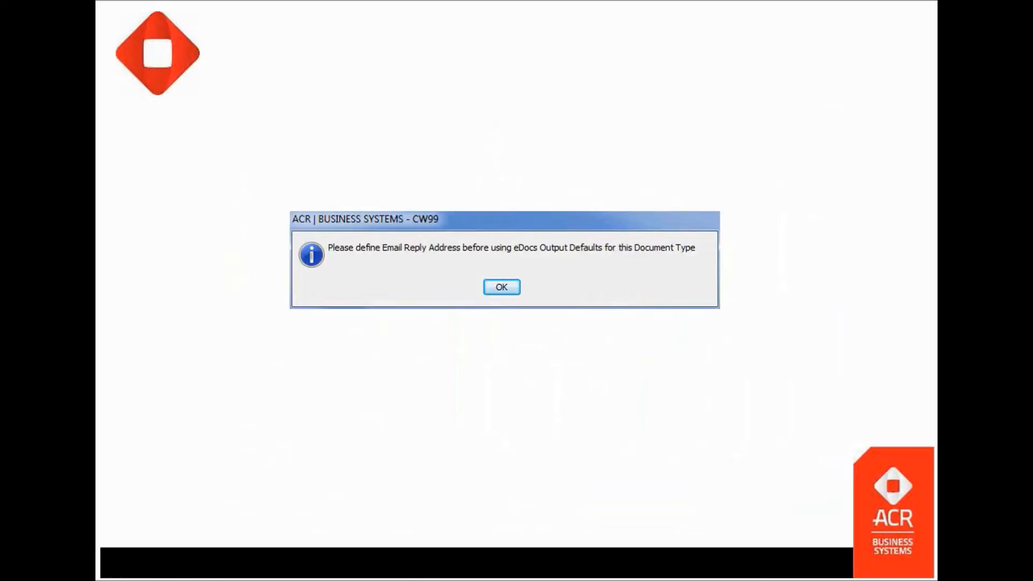
pyautogui.click(523, 451)
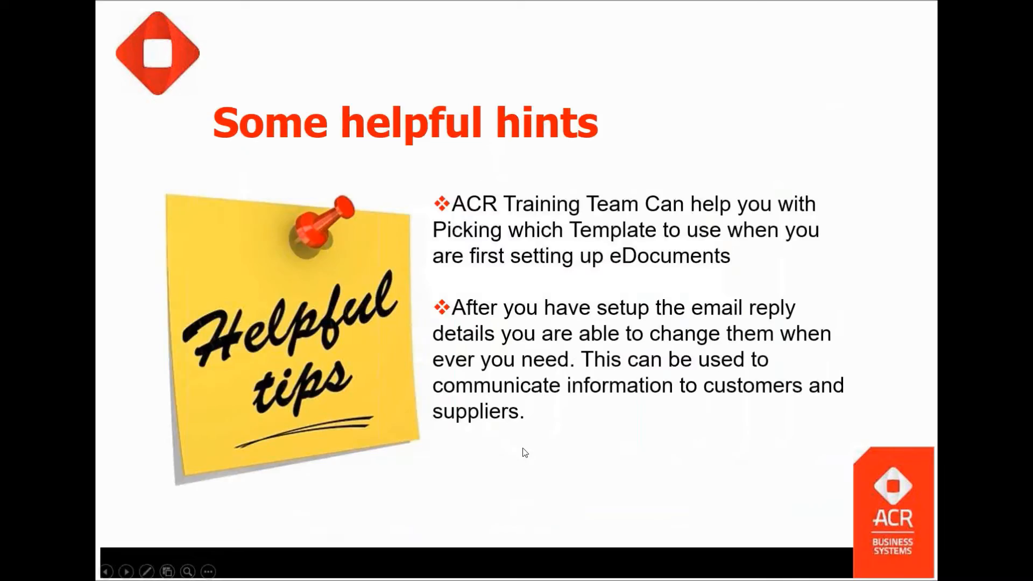